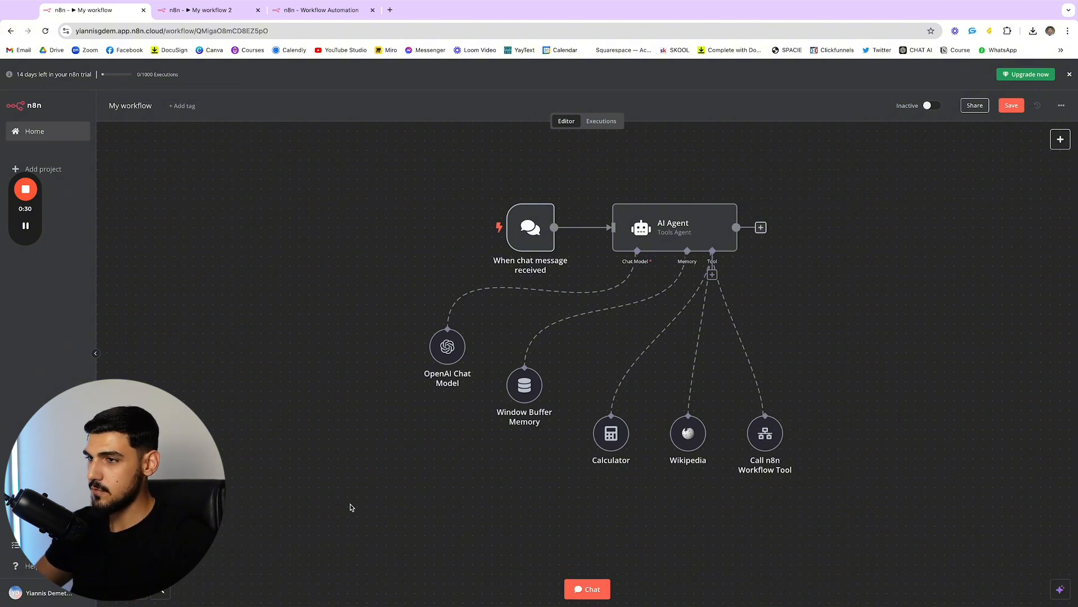
- Look over the existing My workflow and My workflow 2, and switch to the blank My workflow 3
scroll(801, 410, "right", 2)
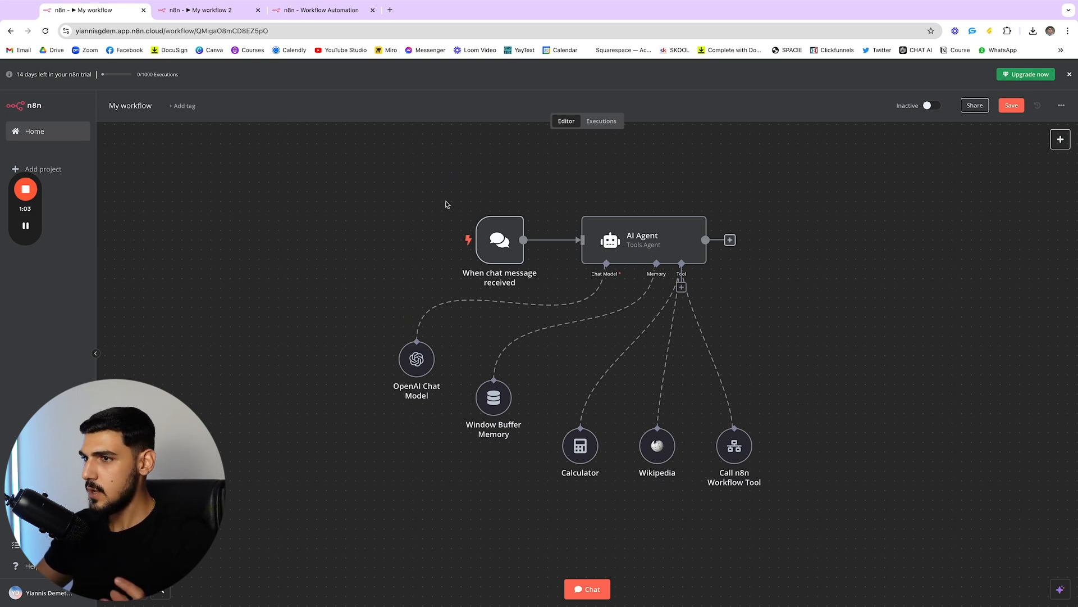
left_click(228, 6)
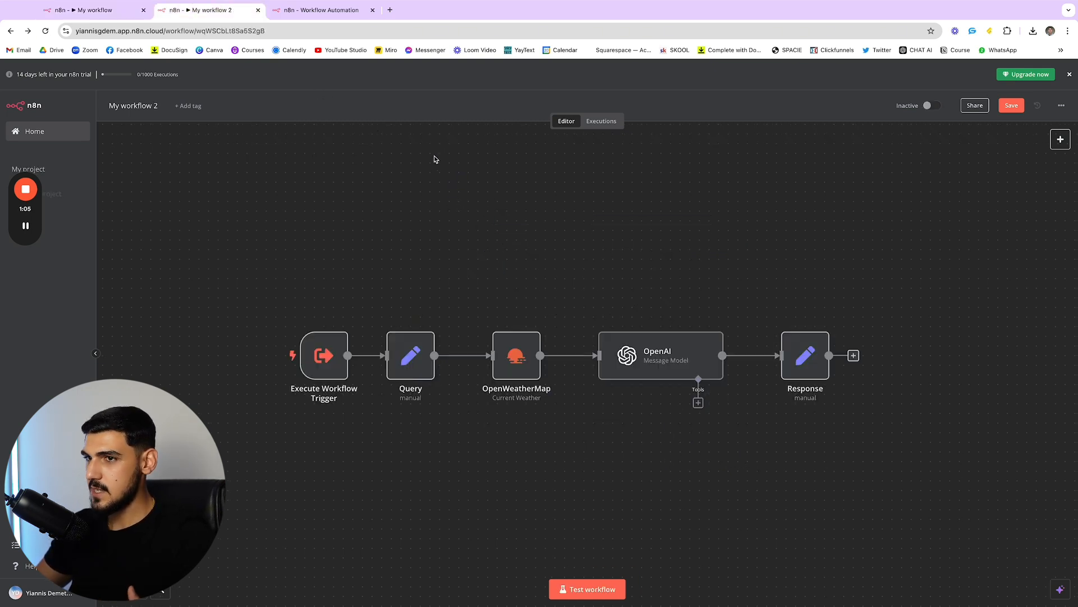
left_click(105, 24)
left_click(307, 24)
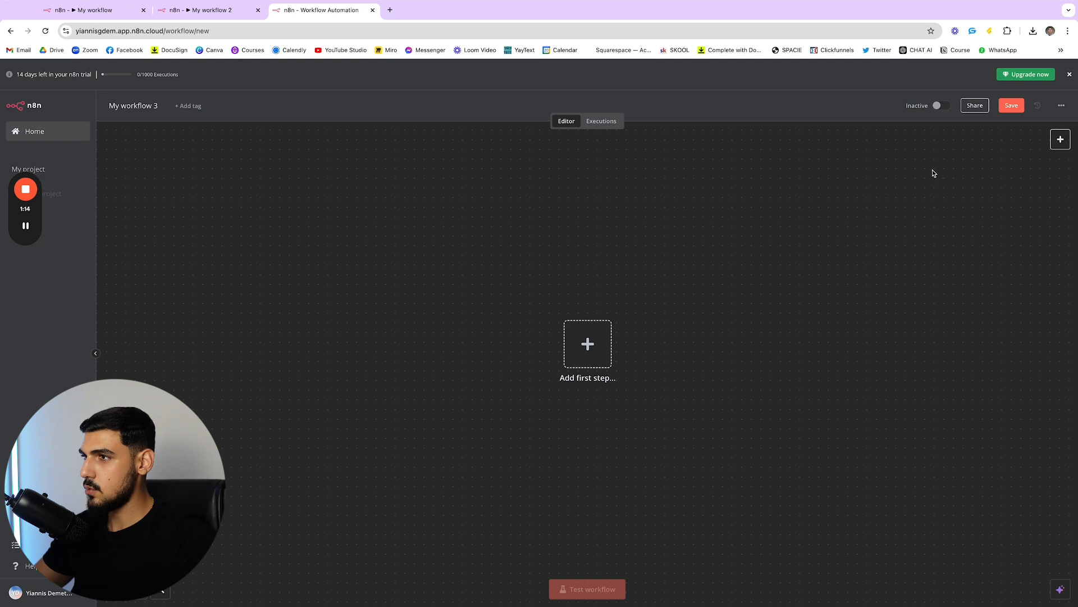
scroll(925, 178, "right", 1)
scroll(848, 225, "down", 1)
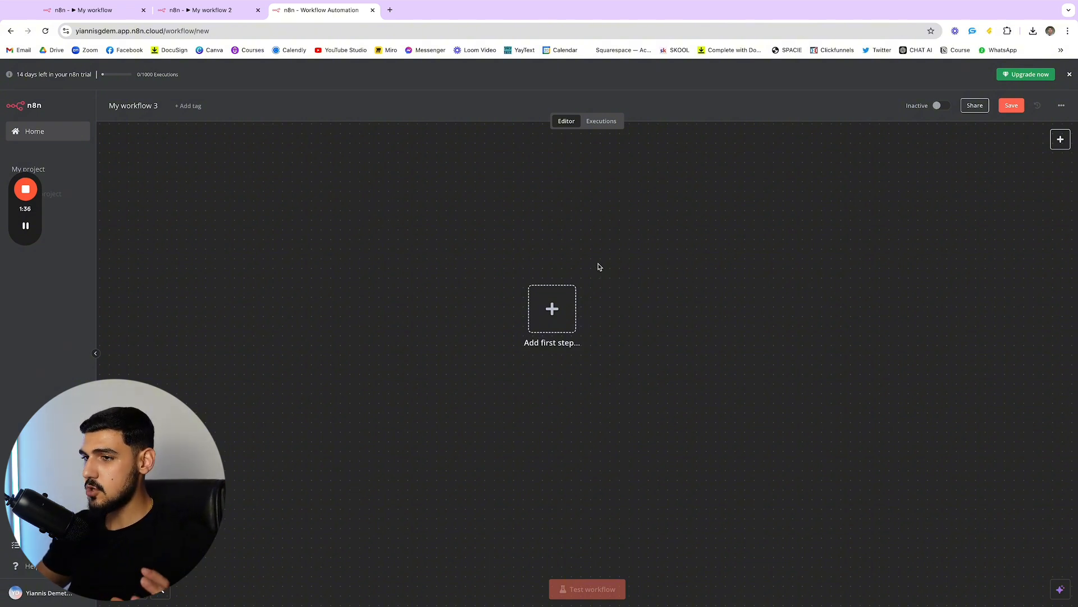
scroll(595, 281, "up", 1)
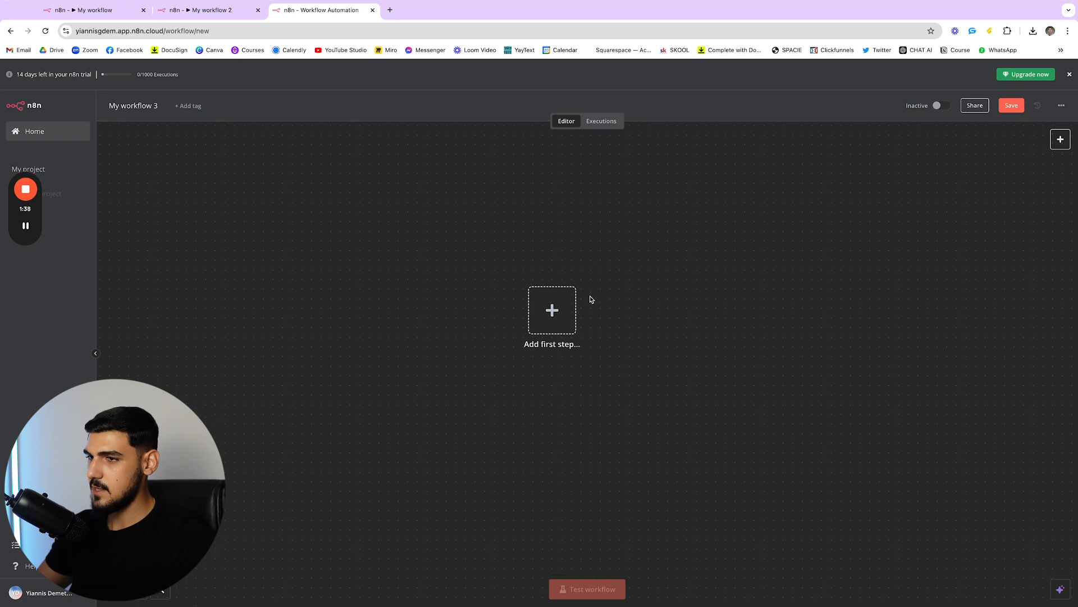
scroll(604, 323, "right", 1)
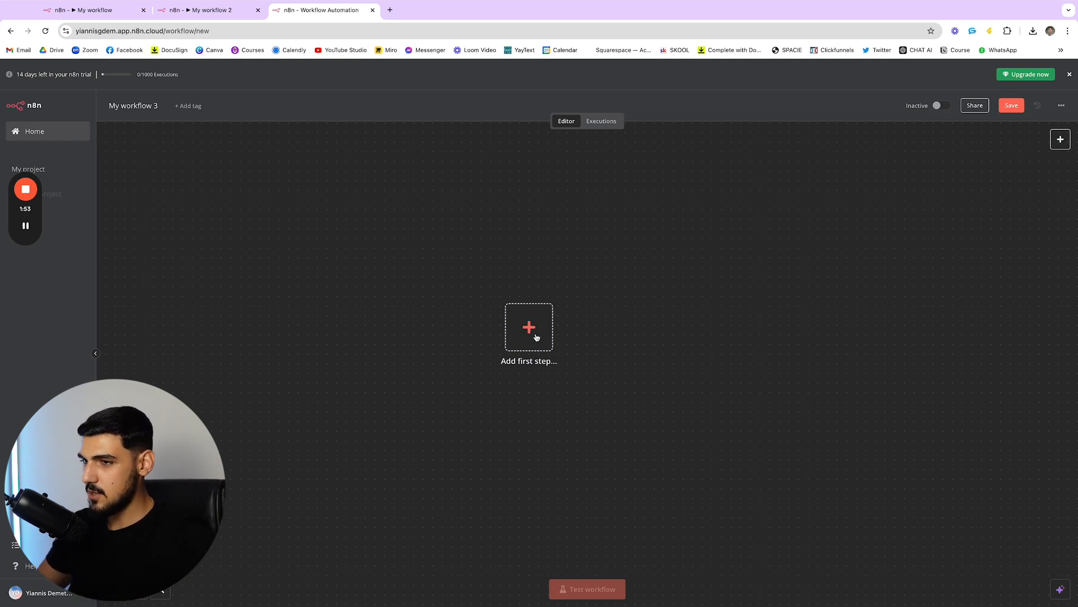
scroll(578, 333, "right", 1)
scroll(579, 337, "right", 1)
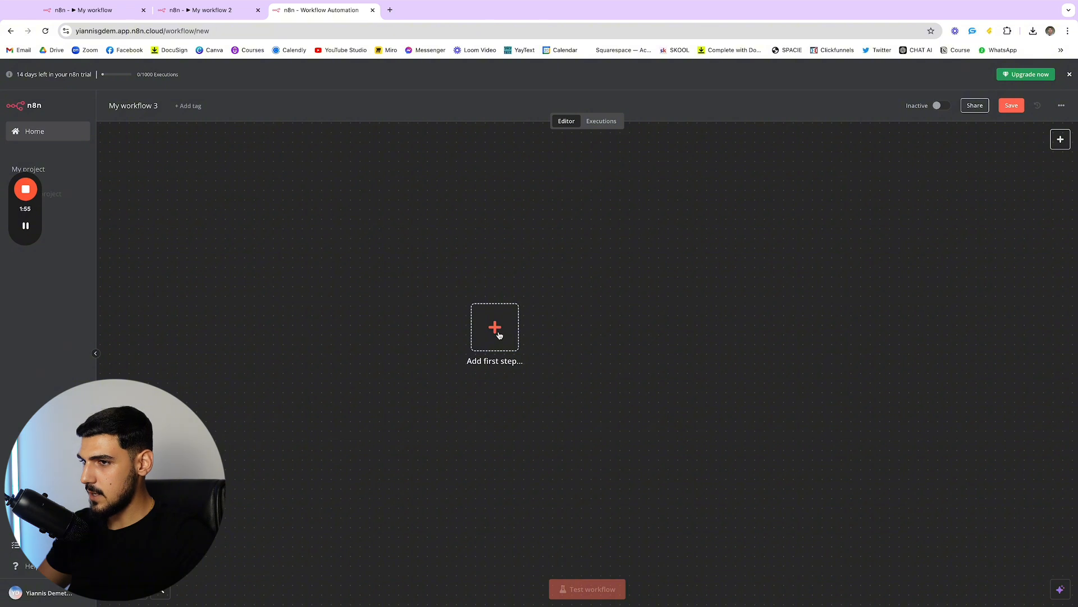
- Add an On chat message trigger as the workflow's first step and shift its node slightly up and left on the canvas
left_click(497, 332)
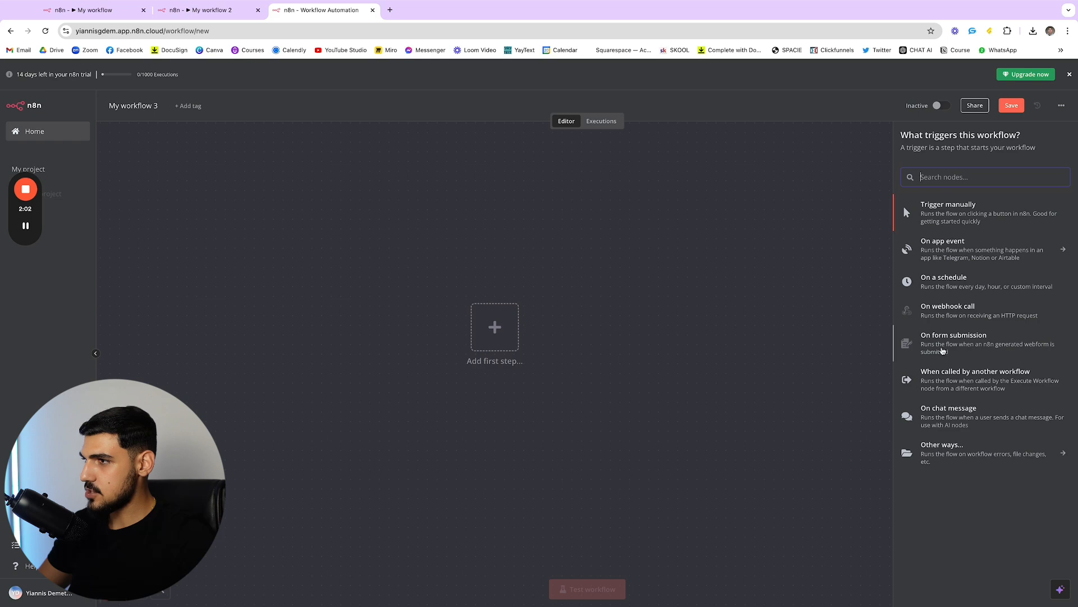
left_click(736, 302)
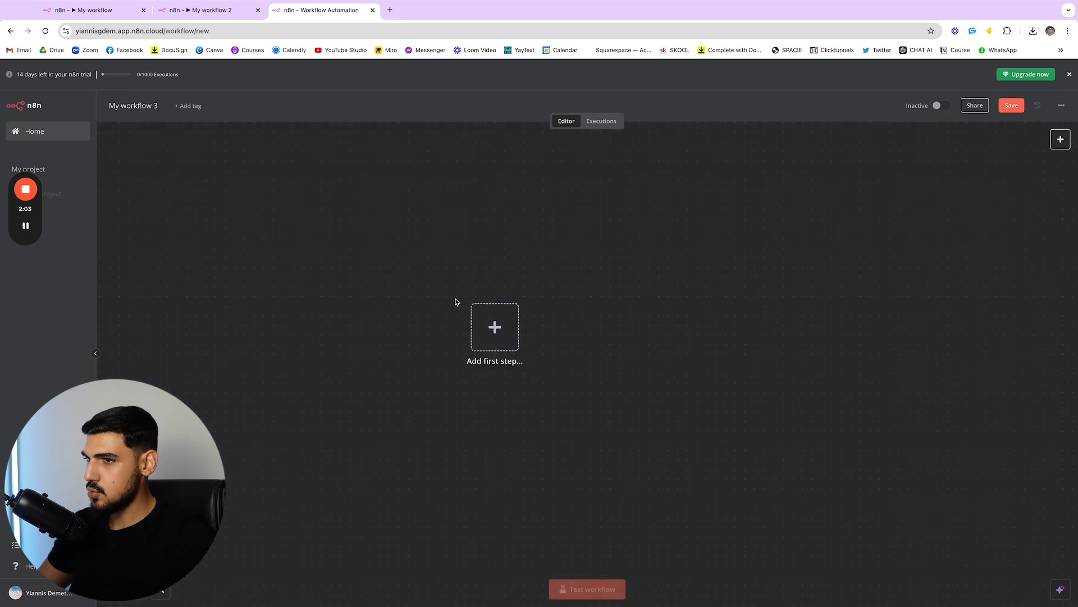
left_click(494, 336)
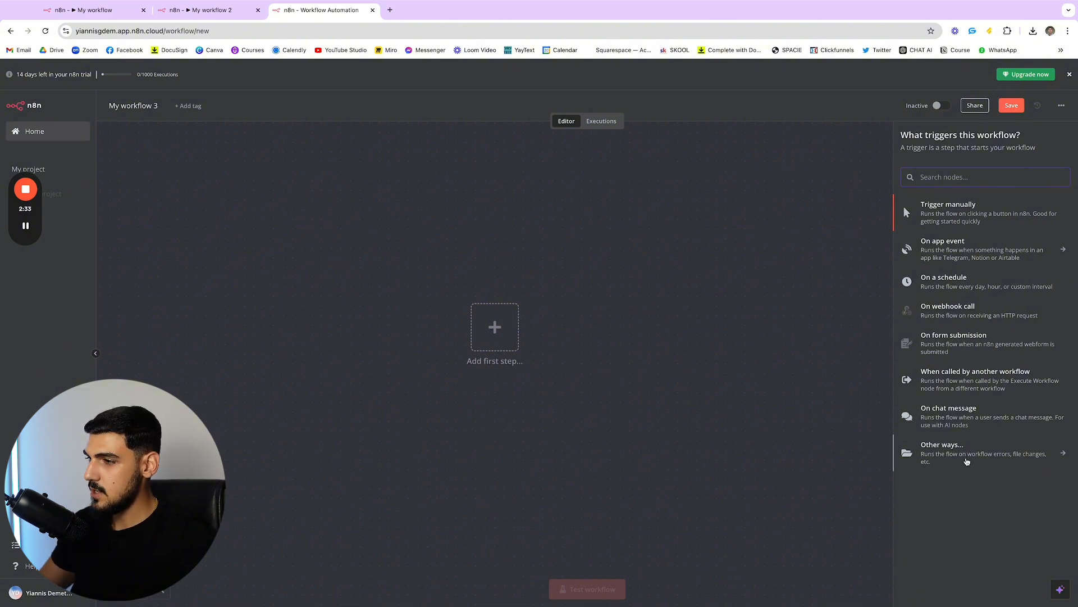
left_click(950, 415)
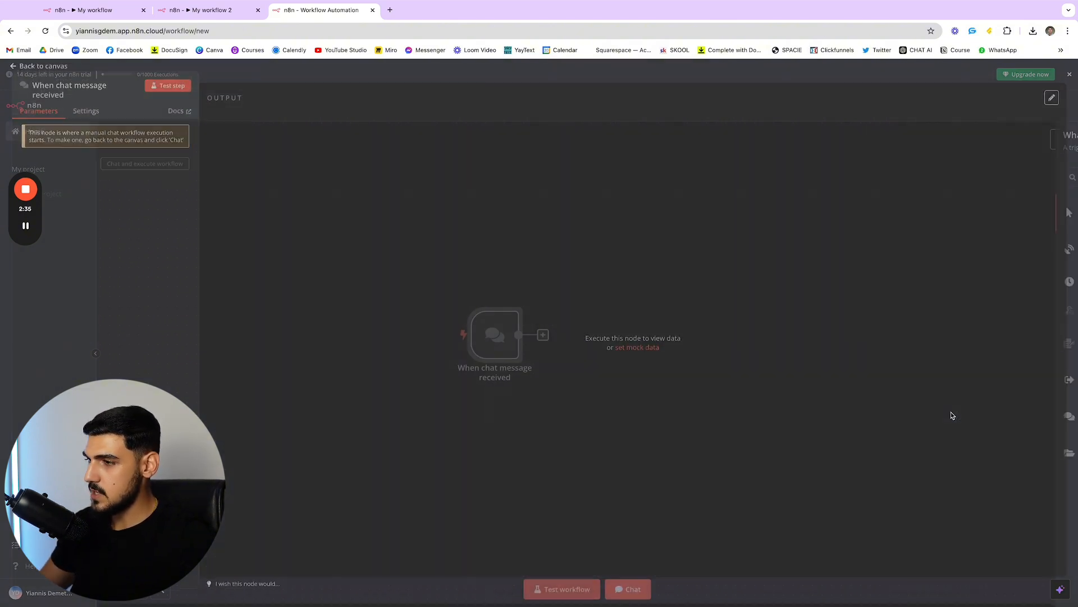
key("Escape")
mouse_move(500, 329)
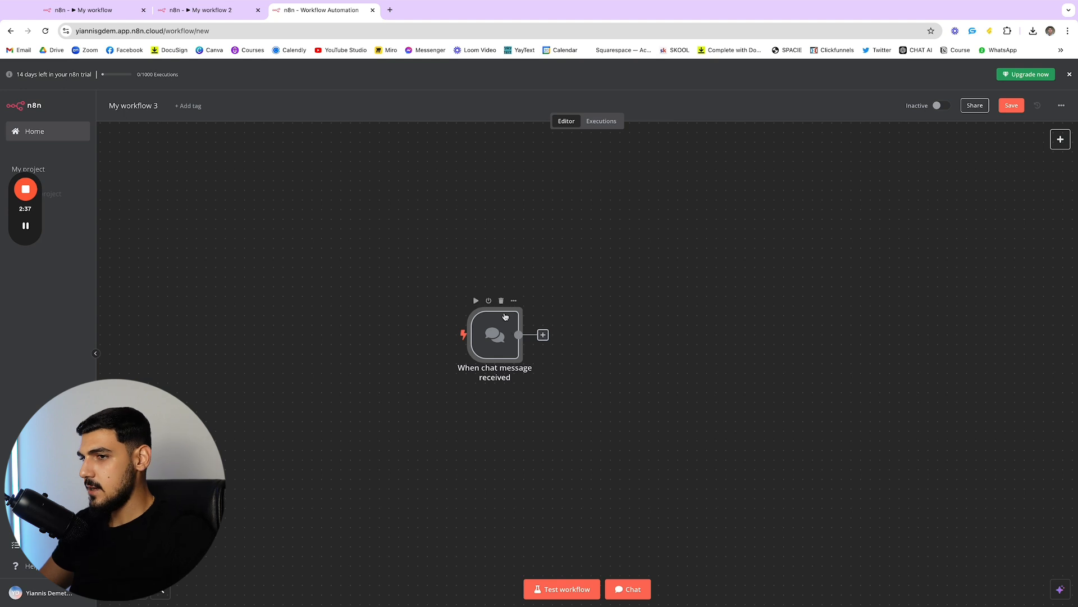
left_click_drag(495, 328, 457, 319)
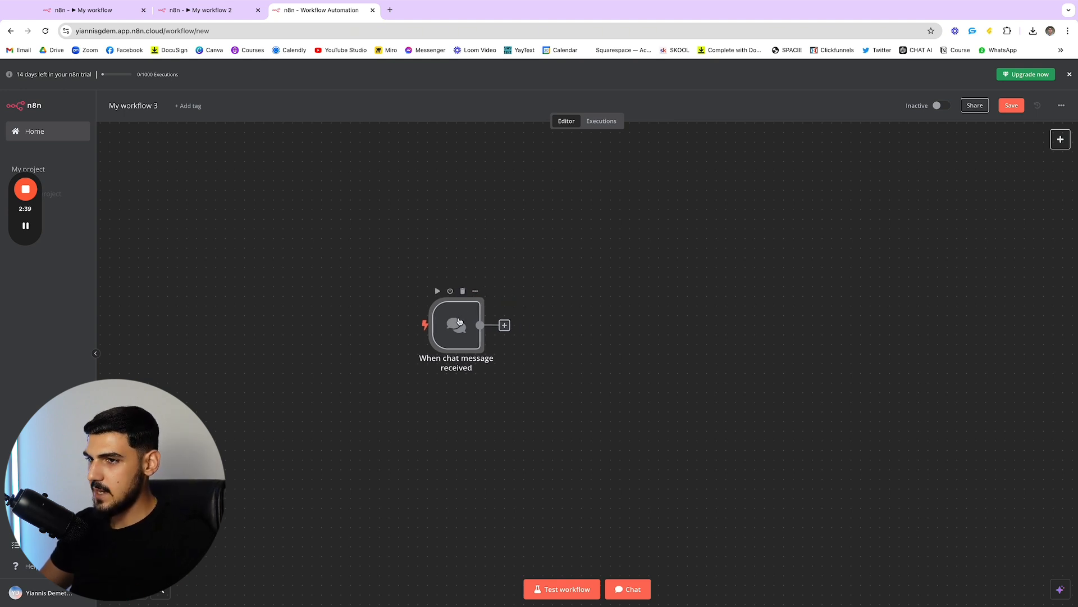
- Examine the parameters and settings of the chat message trigger, and return to the canvas
left_click(476, 293)
left_click(505, 312)
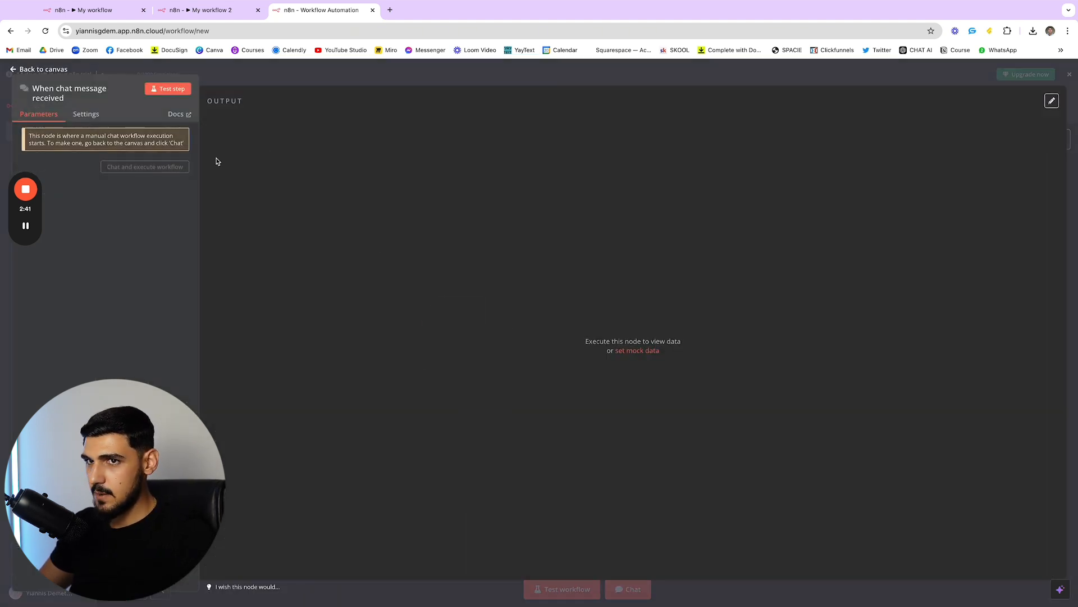
left_click(86, 114)
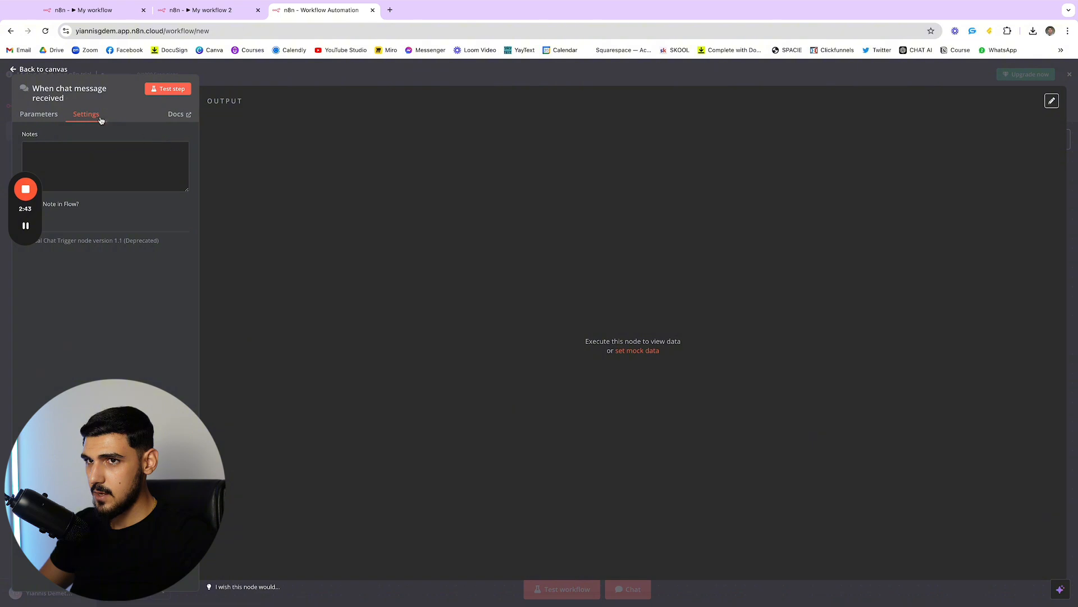
key("Escape")
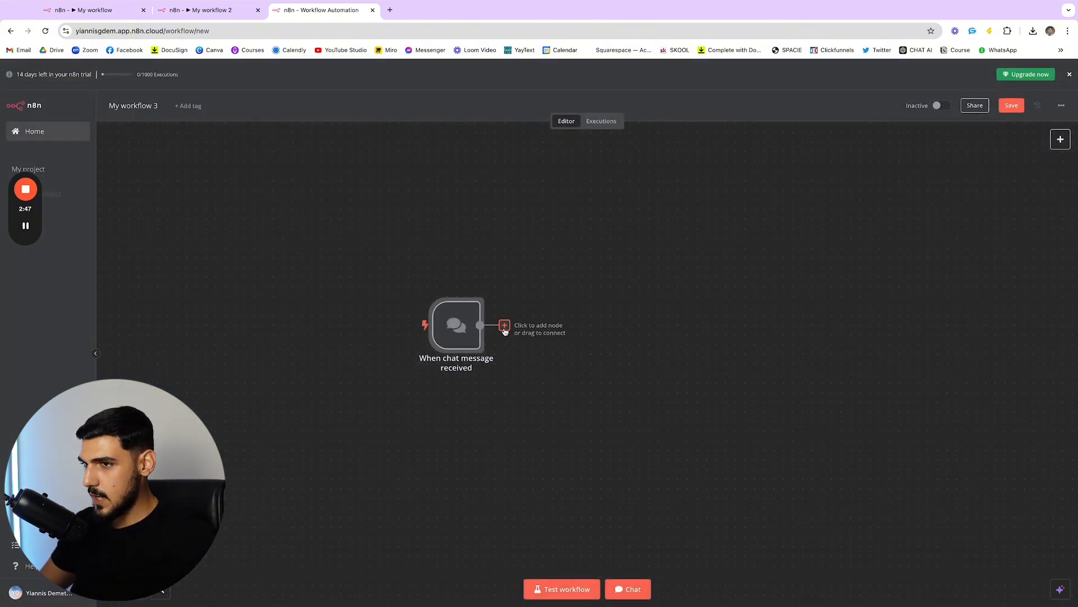
- Search for "ai agent" and add an AI Agent node connected after the chat message trigger
scroll(504, 330, "left", 2)
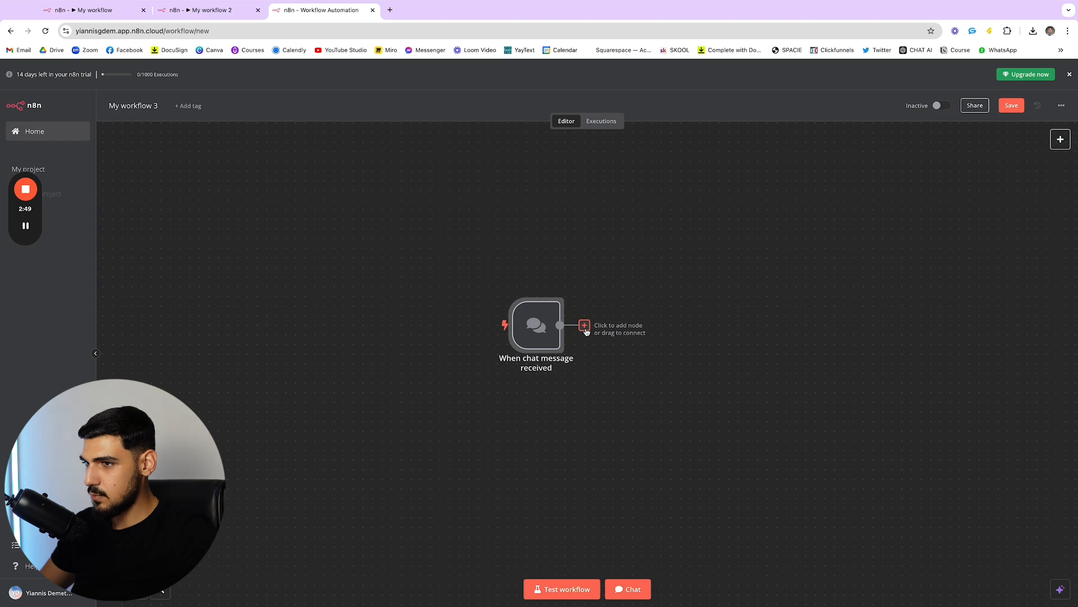
left_click(585, 327)
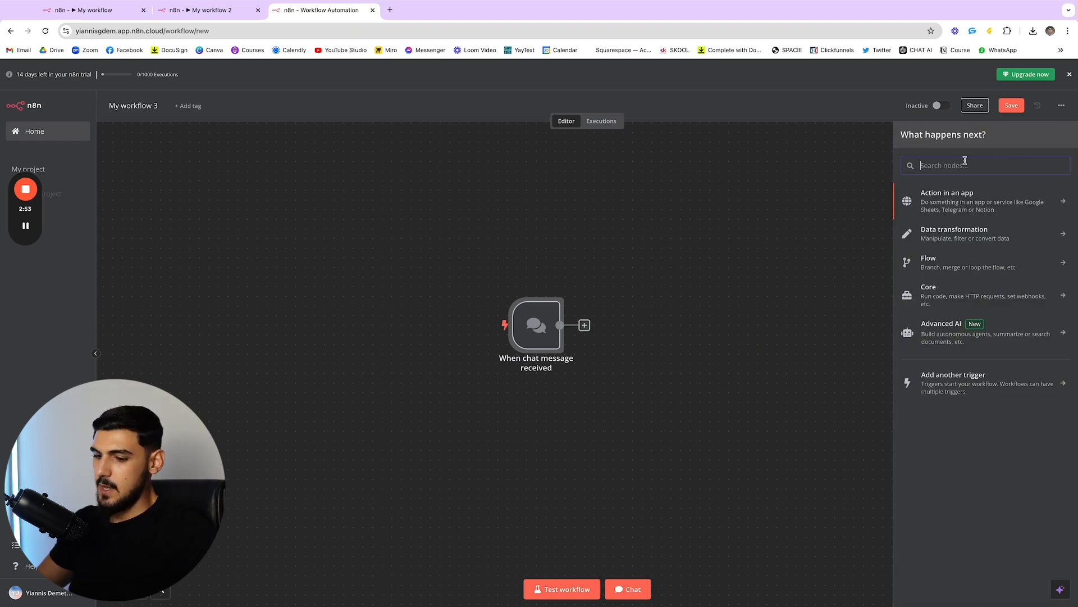
type("ai a")
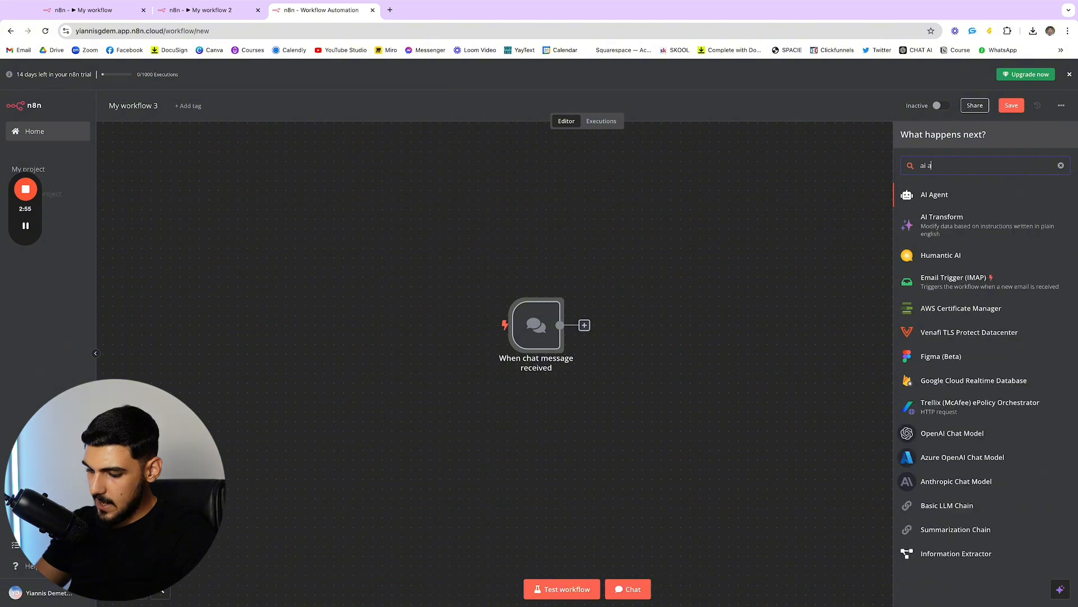
type("gent")
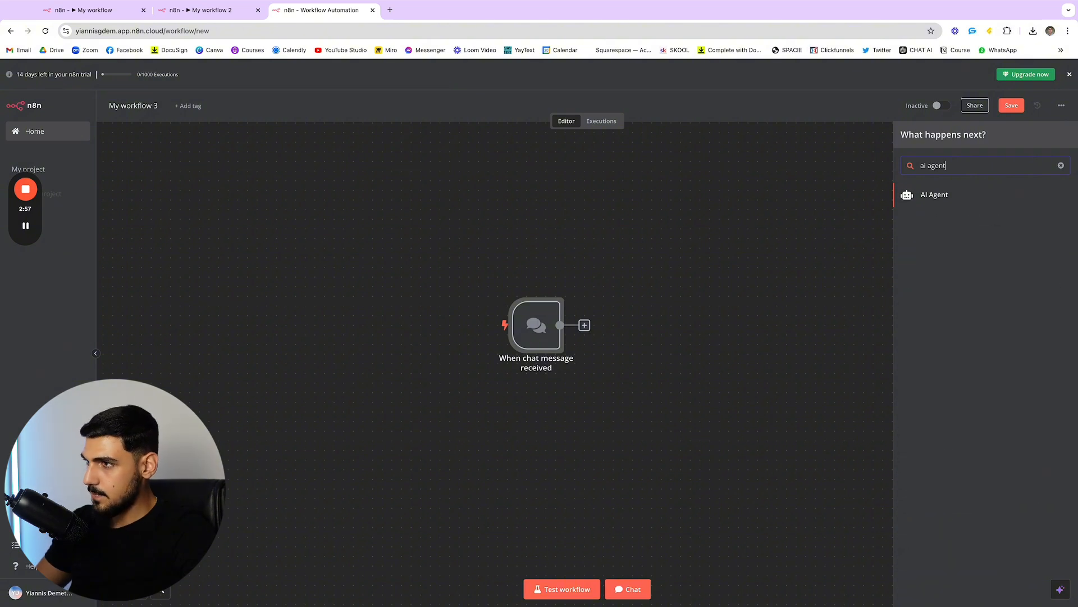
left_click(937, 195)
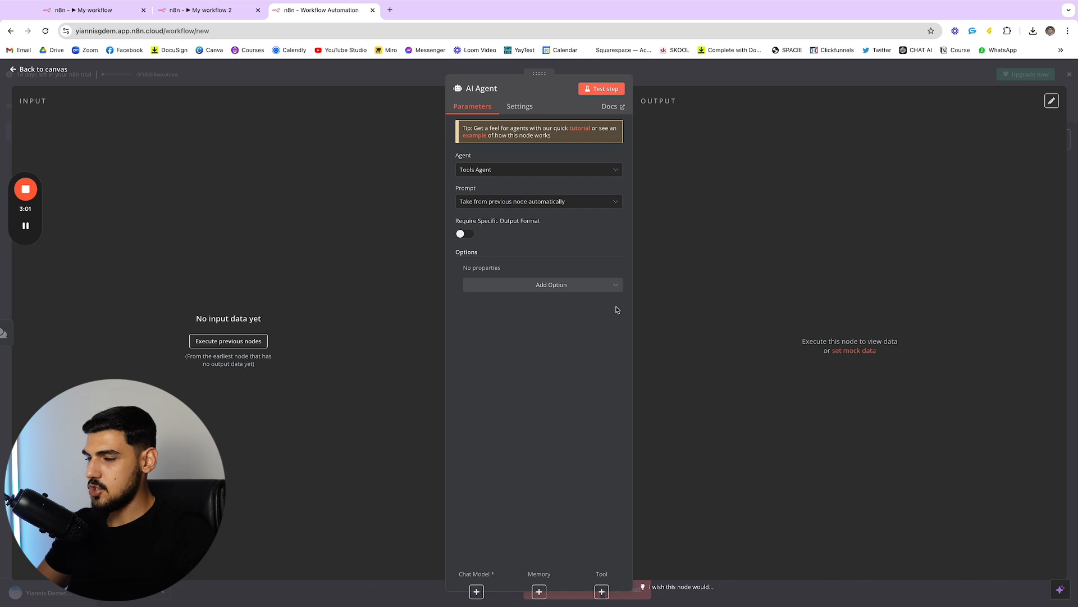
- Examine the agent types available for the AI Agent node, keep Tools Agent, and return to the canvas
left_click(579, 172)
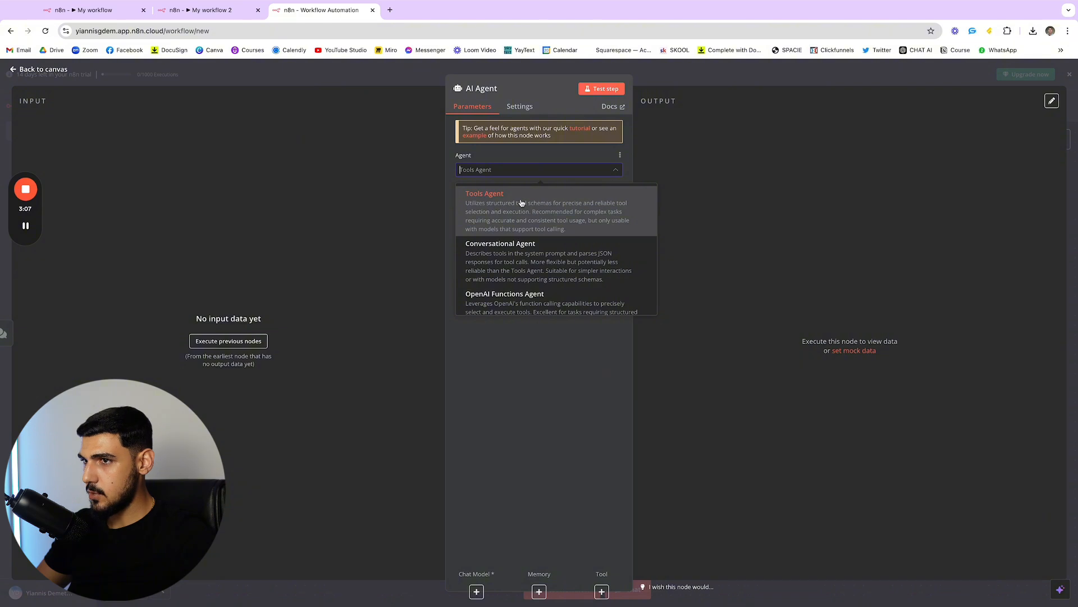
scroll(537, 265, "down", 2)
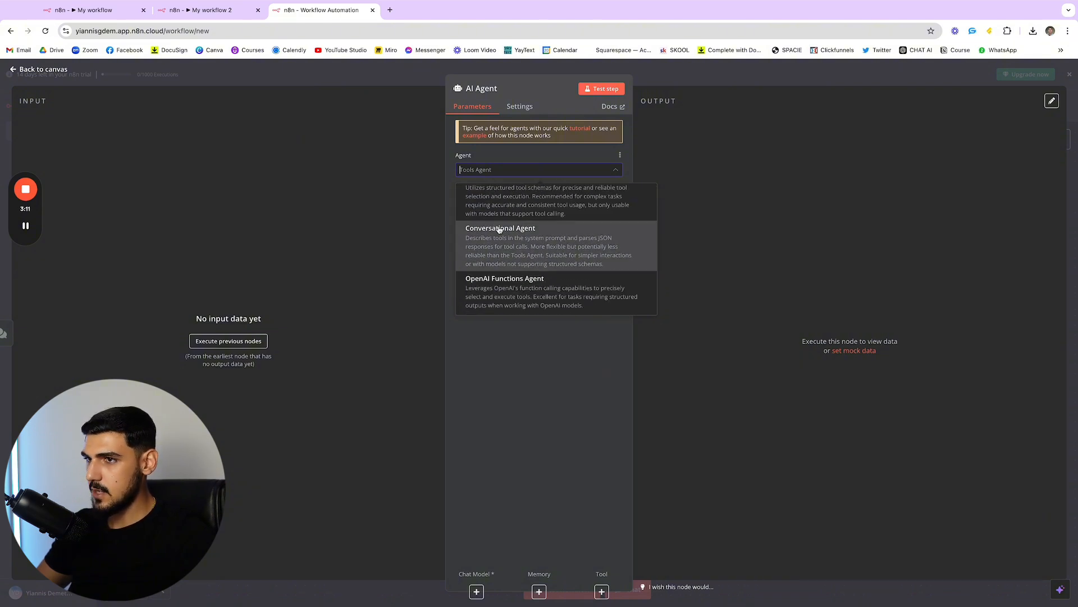
scroll(499, 230, "up", 1)
scroll(523, 253, "down", 3)
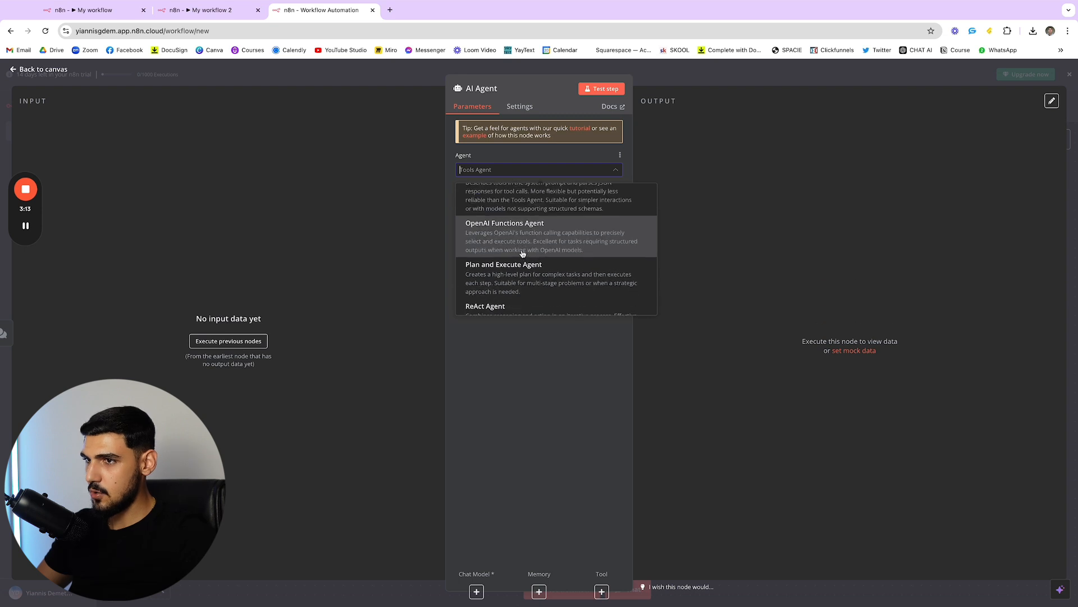
scroll(517, 252, "down", 1)
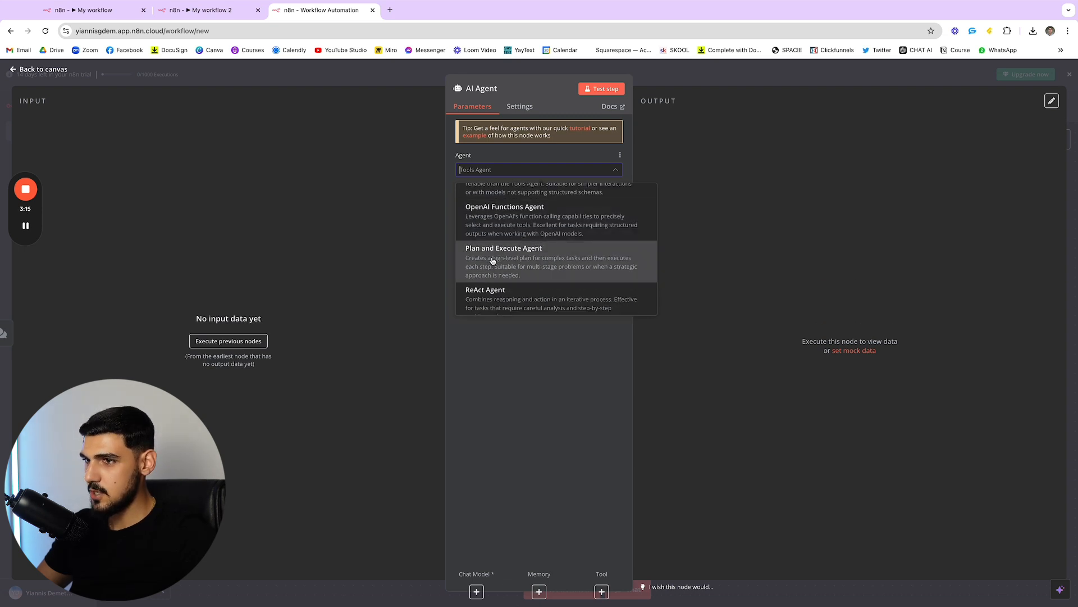
scroll(556, 265, "down", 2)
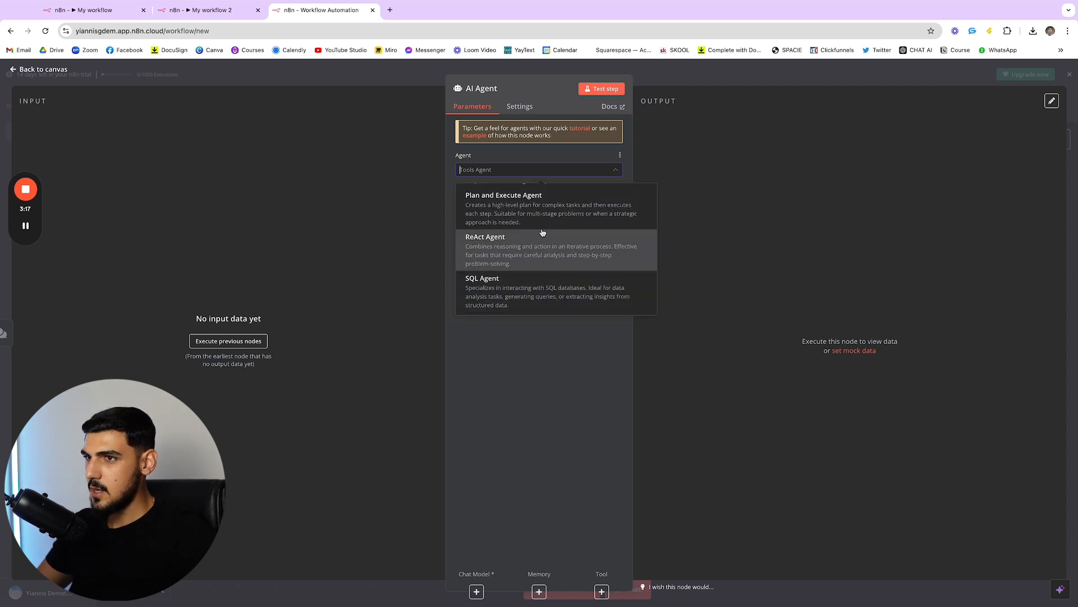
left_click(543, 167)
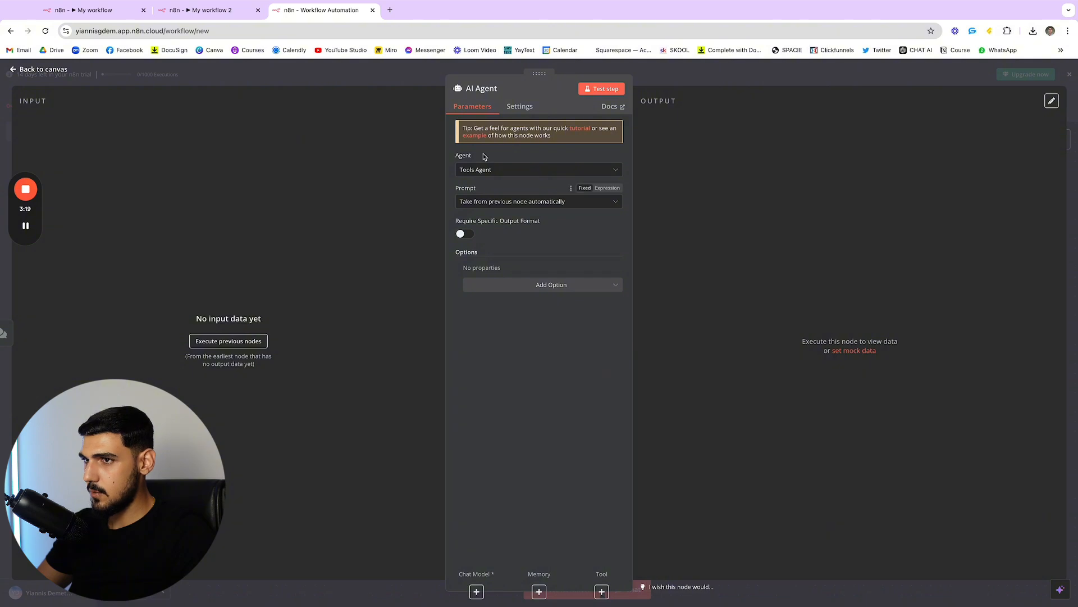
key("Escape")
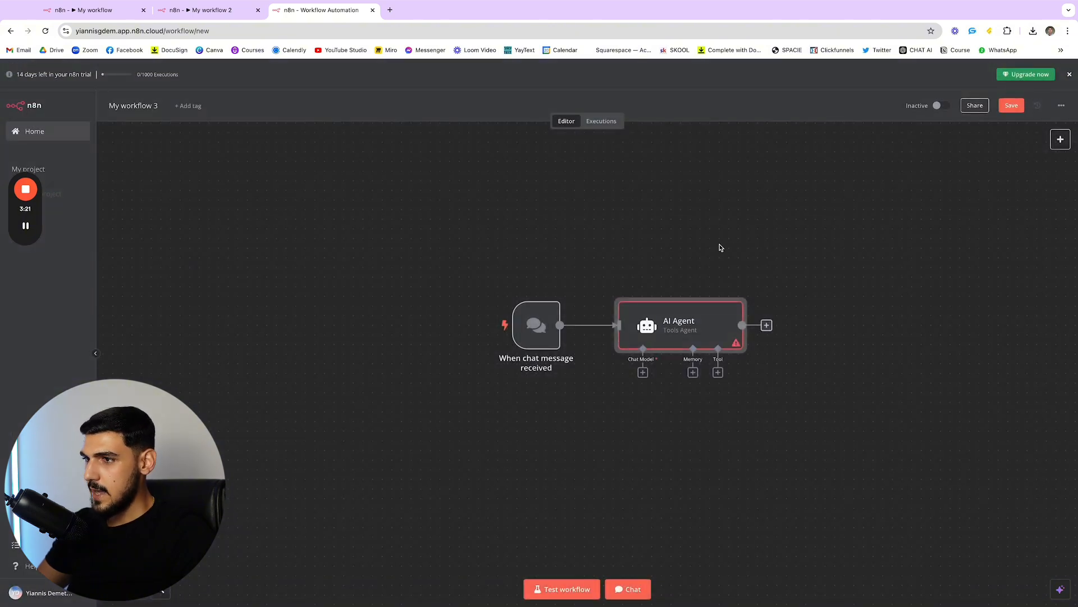
- Attach an OpenAI Chat Model to the AI Agent's chat model connection and check its credential options
scroll(766, 274, "right", 2)
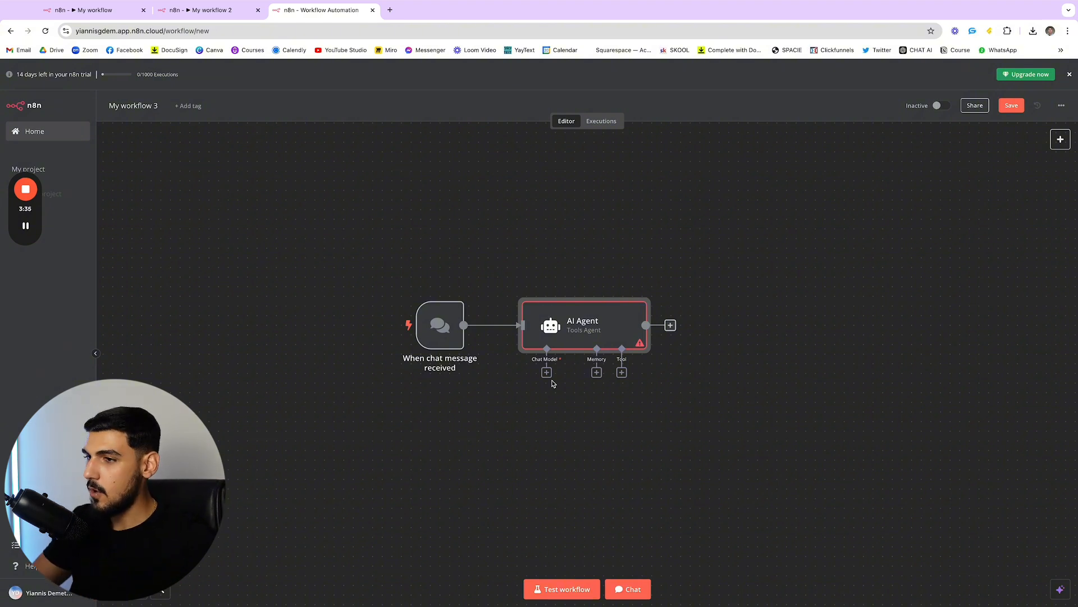
left_click(546, 372)
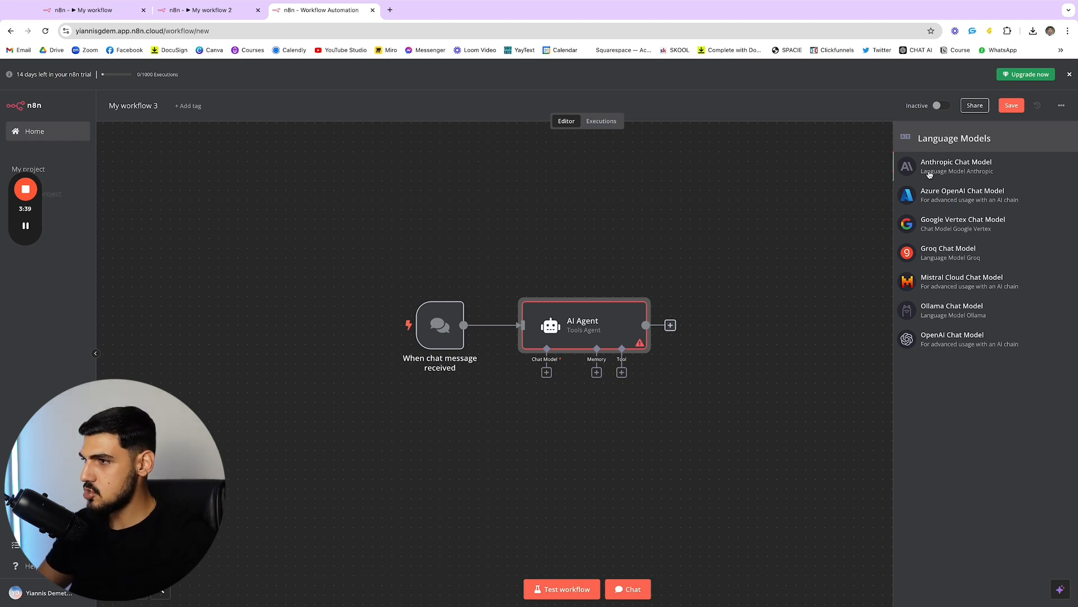
left_click(727, 358)
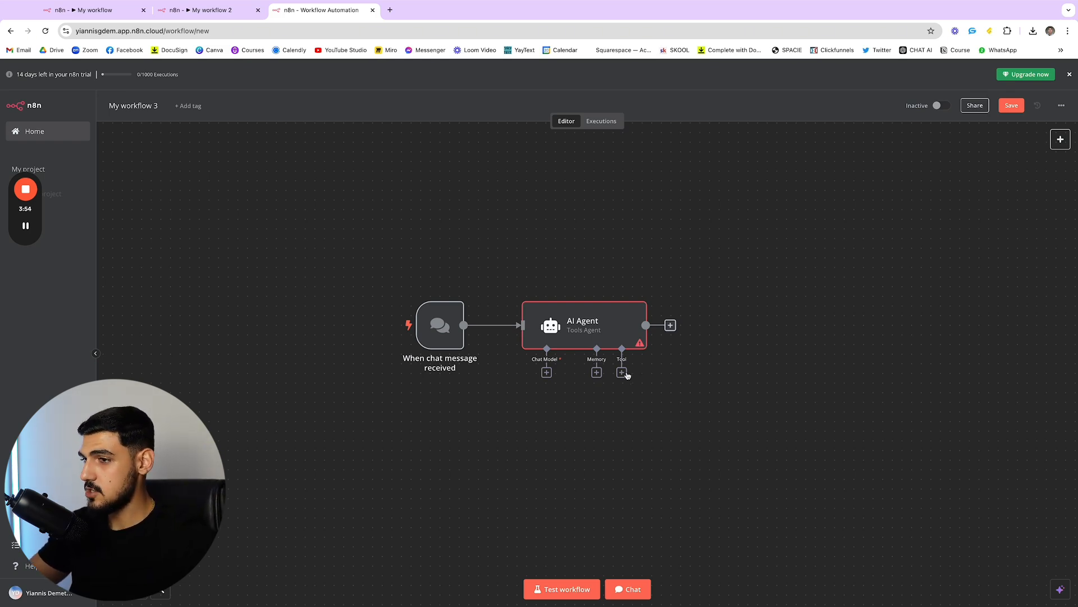
left_click(547, 372)
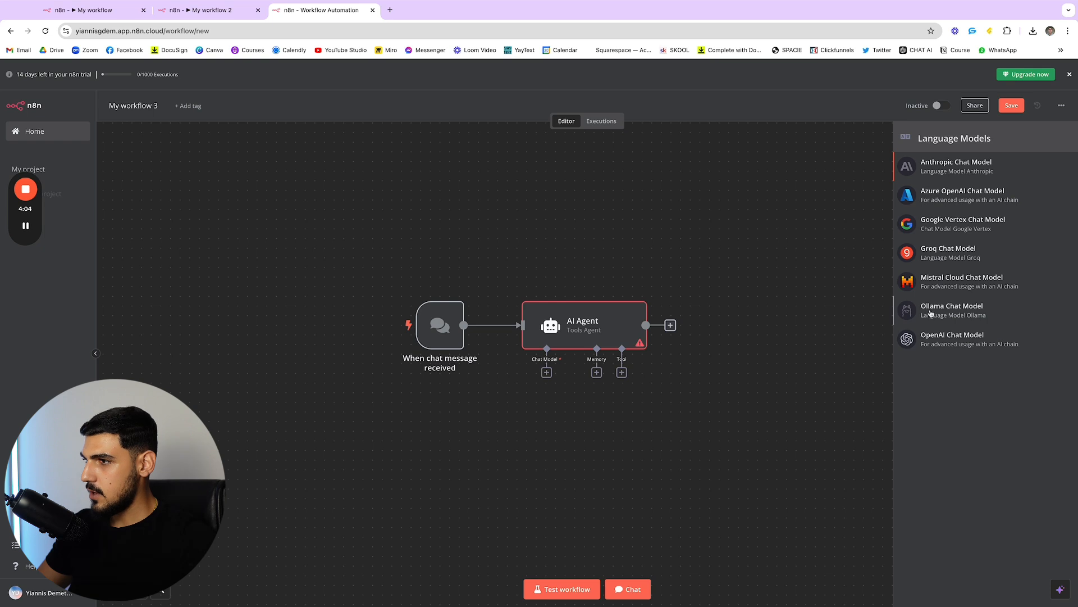
left_click(941, 338)
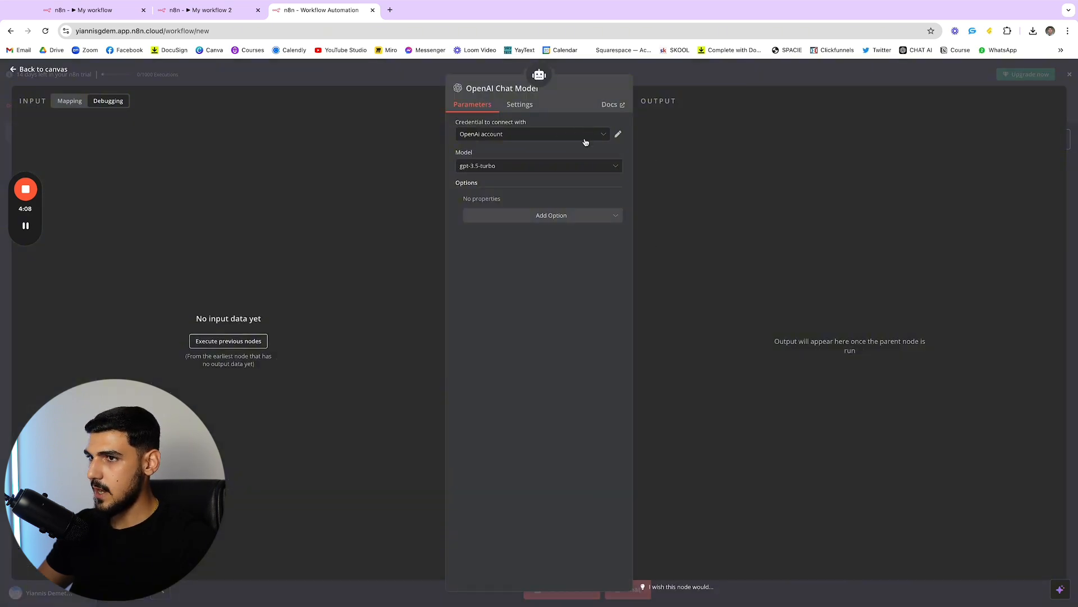
left_click(538, 135)
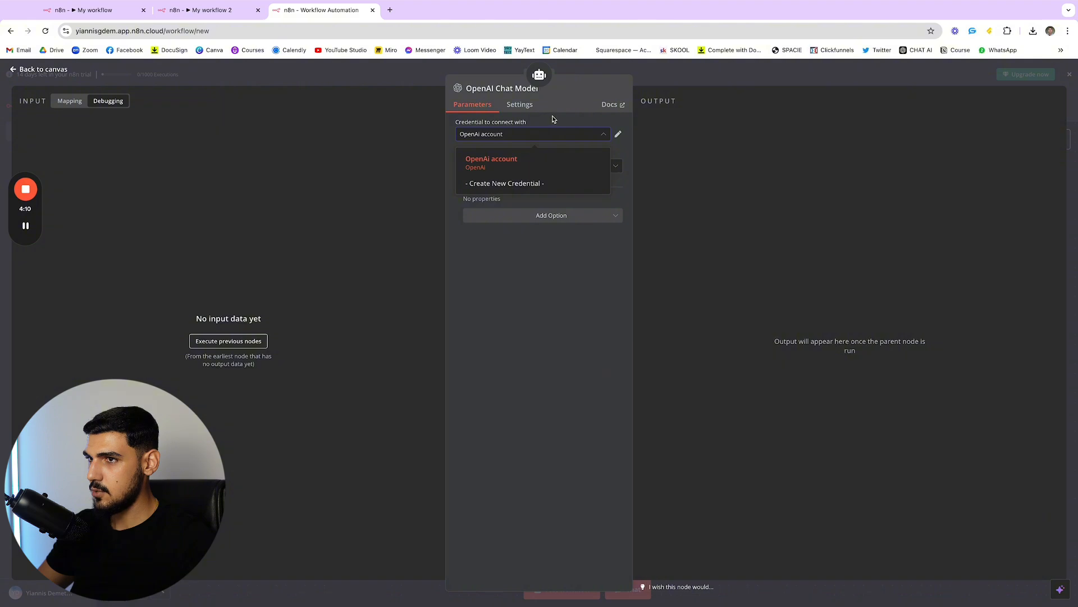
left_click(553, 119)
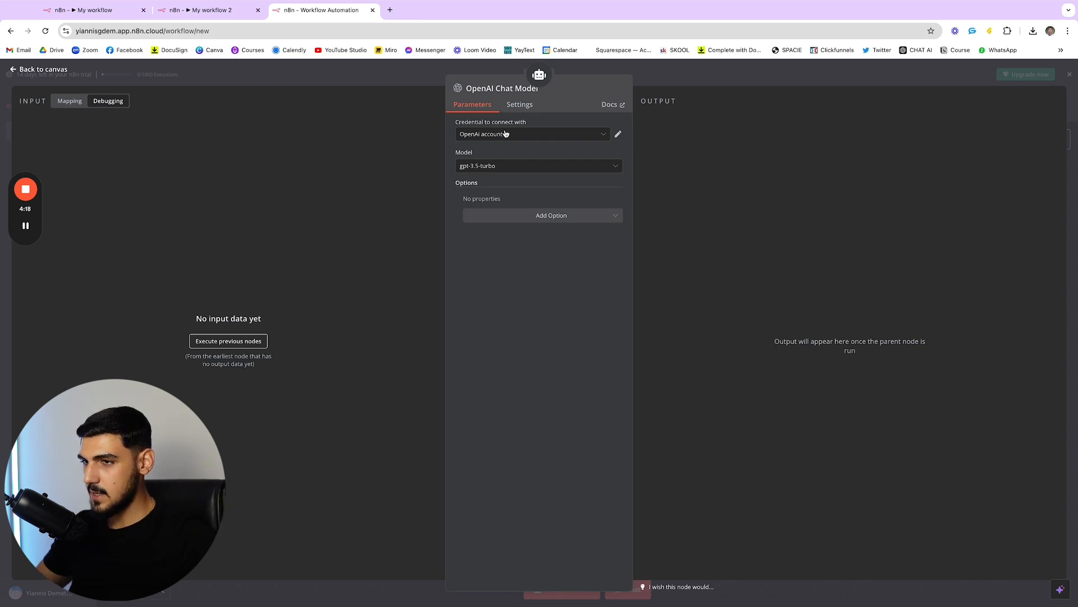
- Set the OpenAI Chat Model's model to gpt-4, return to the canvas, and move its node below the chat trigger
left_click(559, 167)
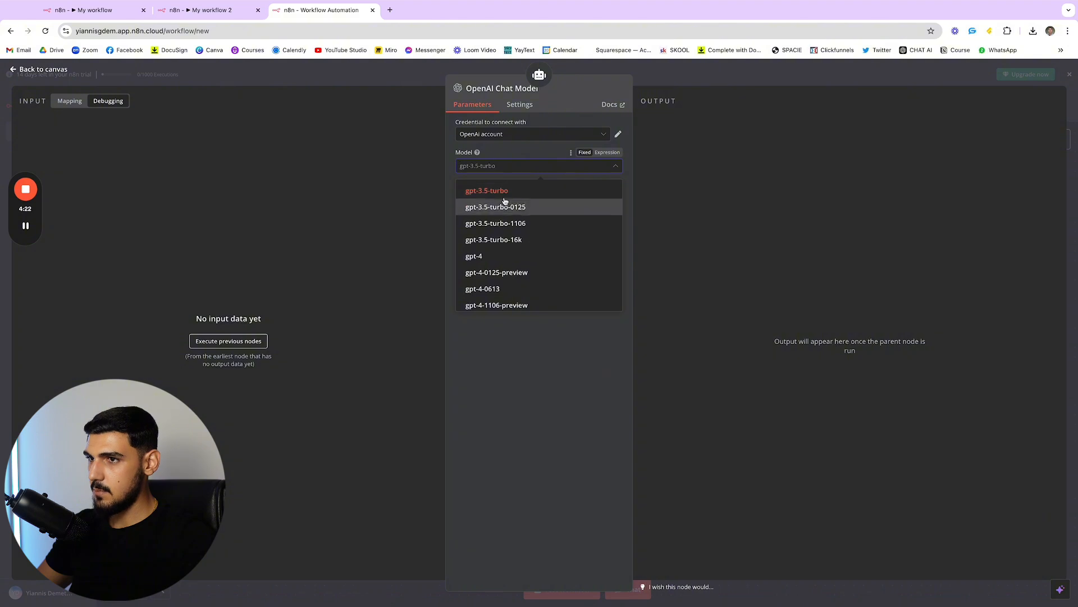
scroll(506, 224, "down", 2)
left_click(488, 212)
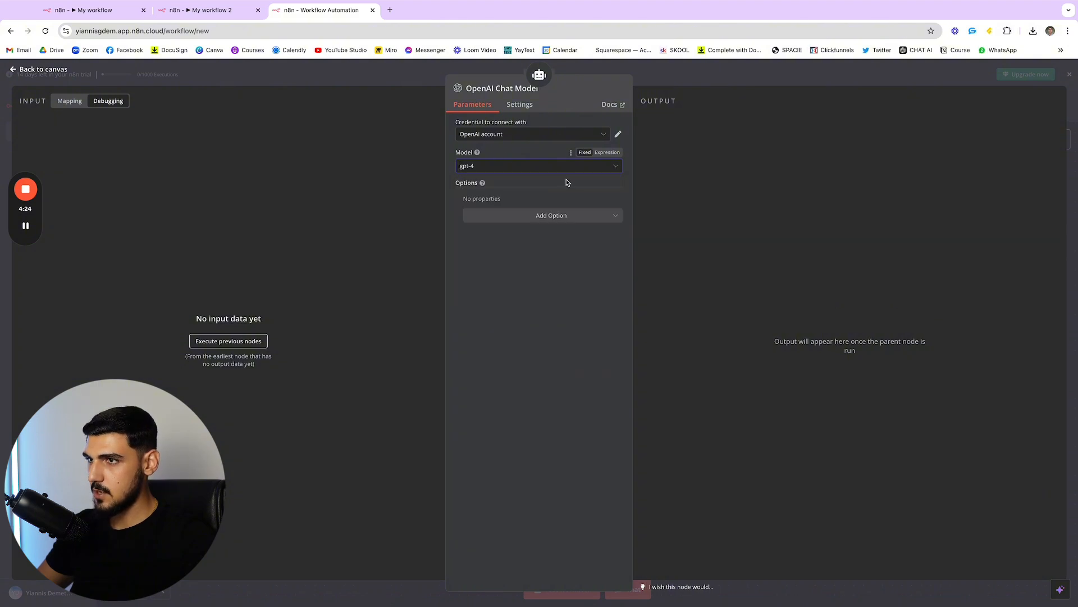
key("Escape")
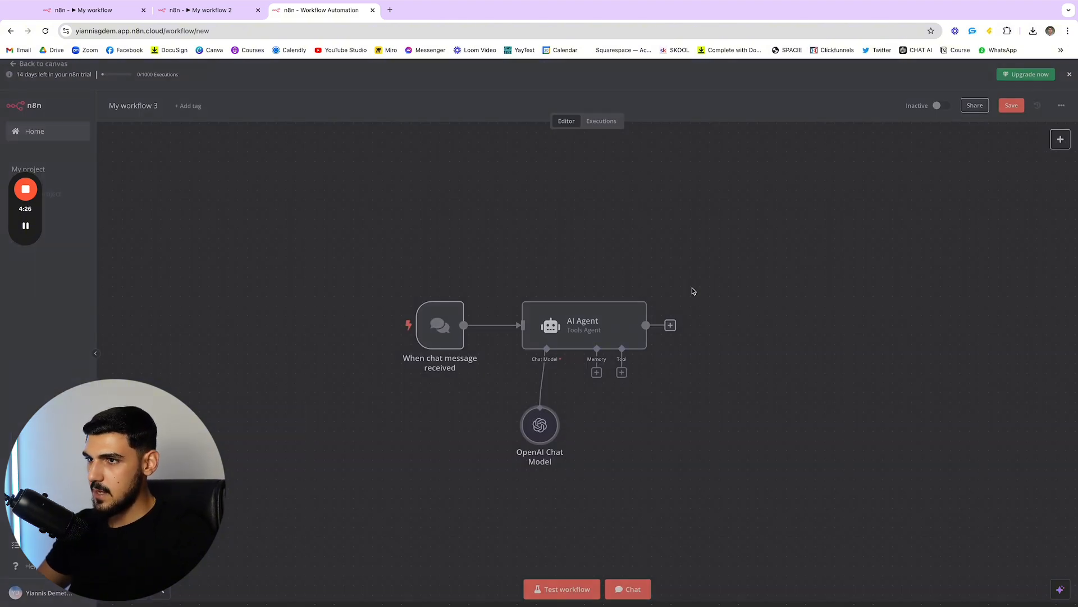
left_click_drag(536, 437, 401, 437)
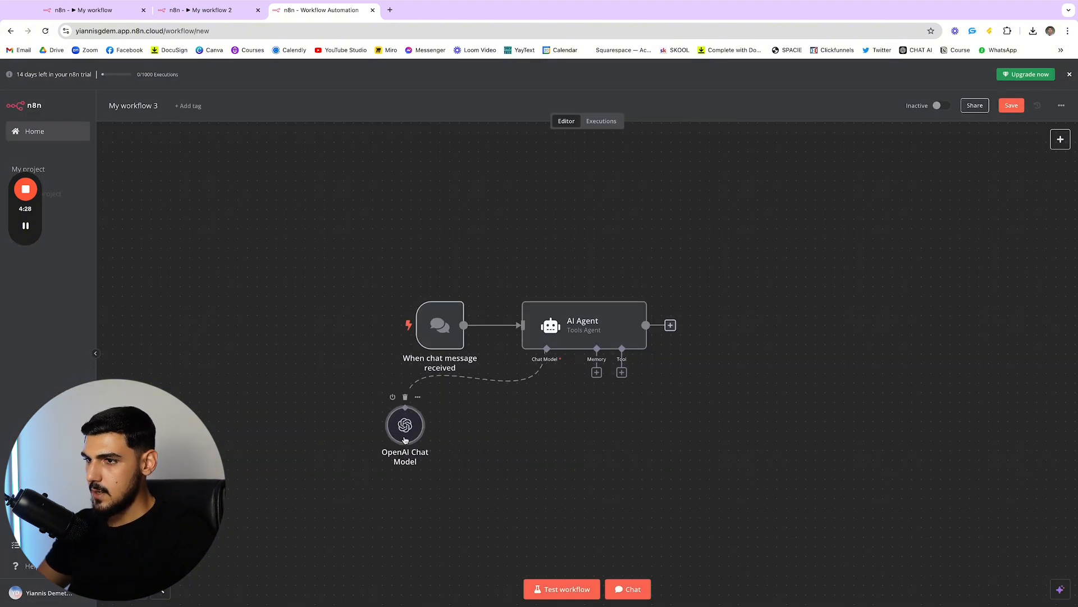
- Attach a Window Buffer Memory to the AI Agent's memory connection and line it up beside the OpenAI Chat Model node
left_click(596, 372)
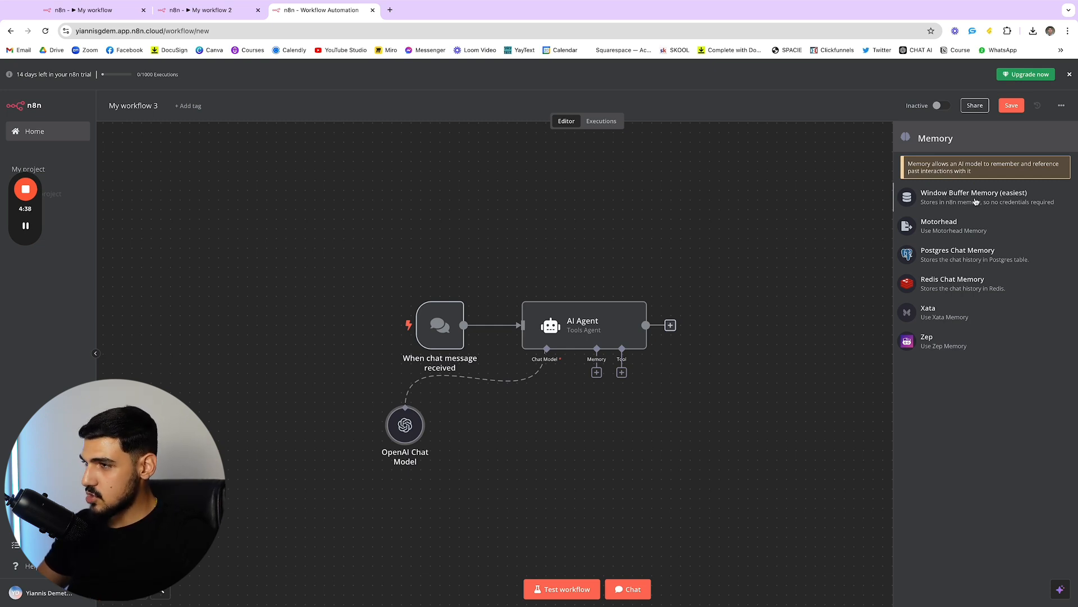
left_click(1009, 203)
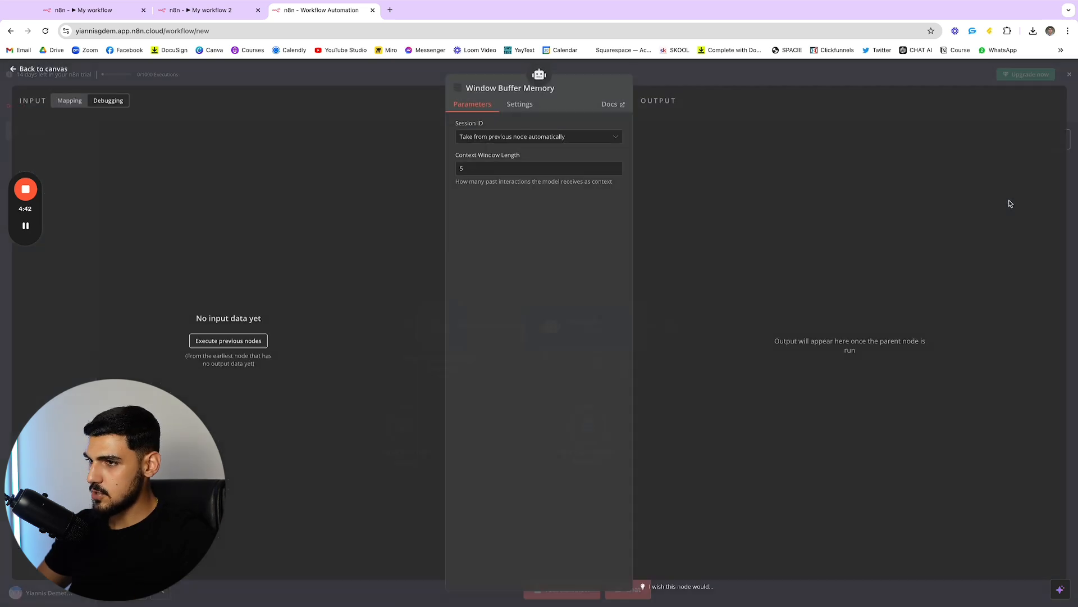
key("Escape")
left_click_drag(583, 439, 481, 444)
left_click_drag(406, 427, 406, 475)
left_click_drag(480, 443, 470, 472)
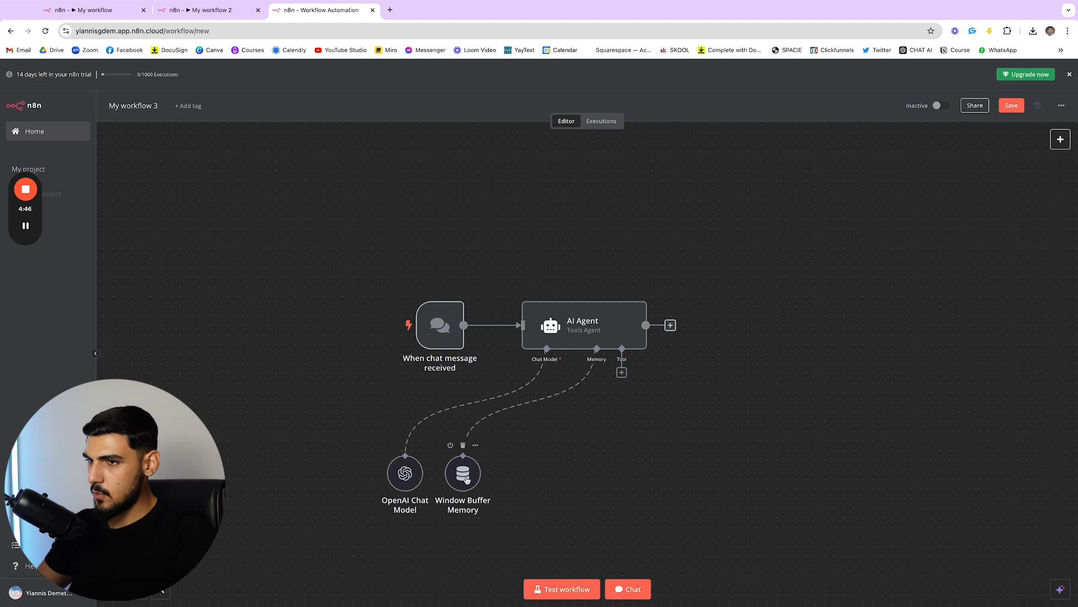
- Attach a Calculator tool to the AI Agent and arrange the model, memory and calculator nodes in a row below it
left_click(621, 373)
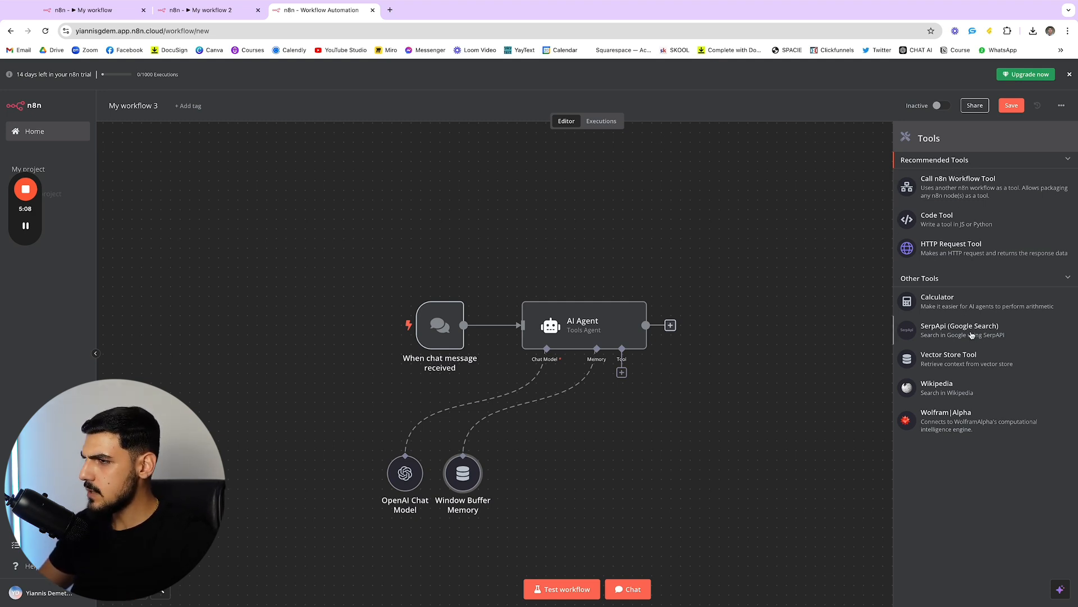
left_click(941, 308)
key("Escape")
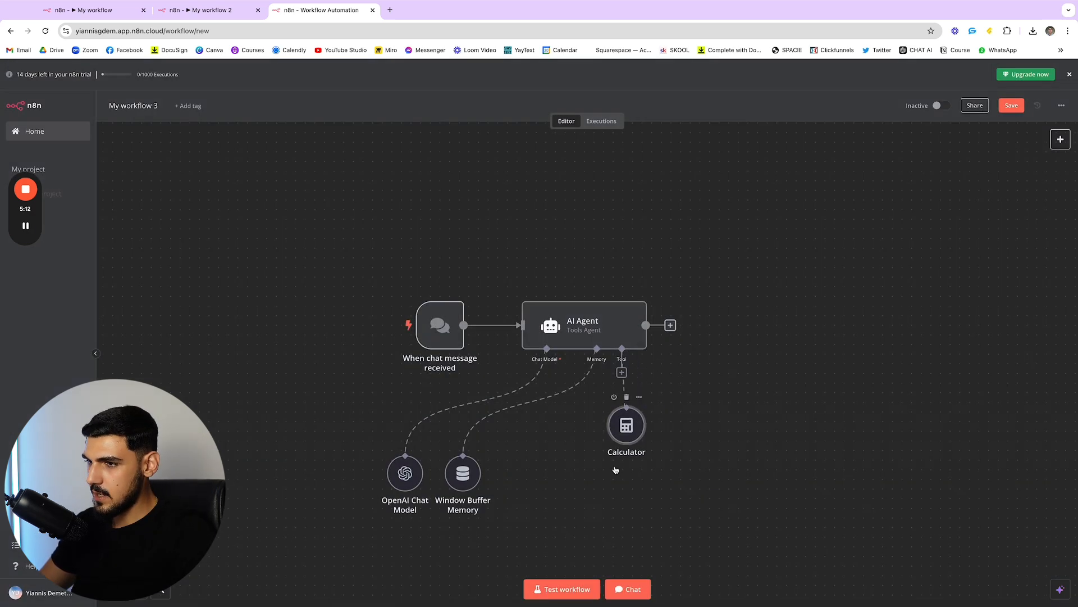
left_click_drag(624, 427, 523, 513)
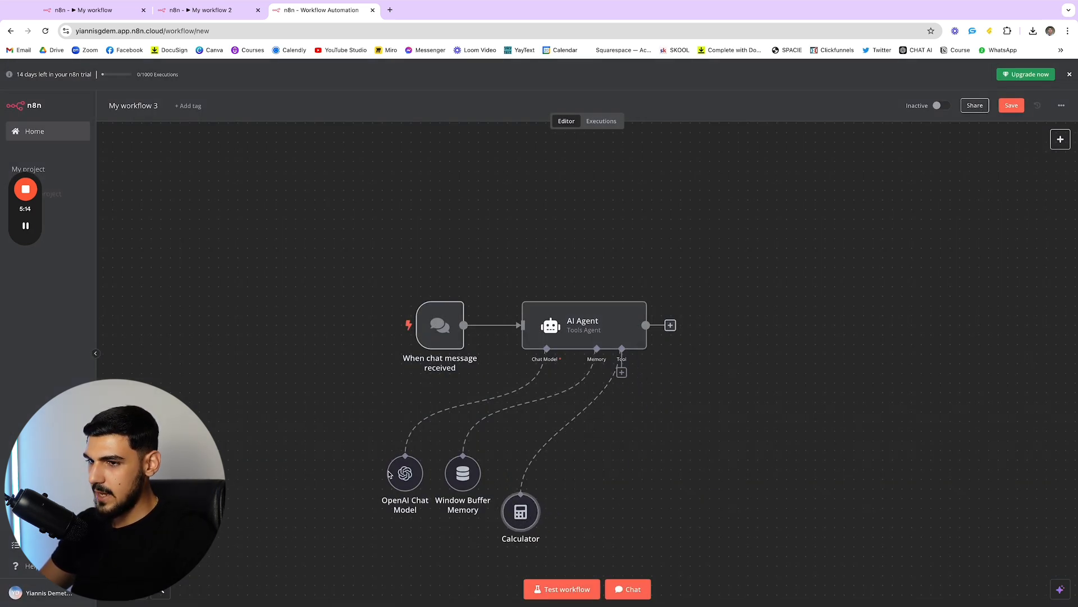
left_click_drag(389, 473, 340, 463)
left_click_drag(463, 474, 405, 473)
left_click_drag(519, 512, 431, 477)
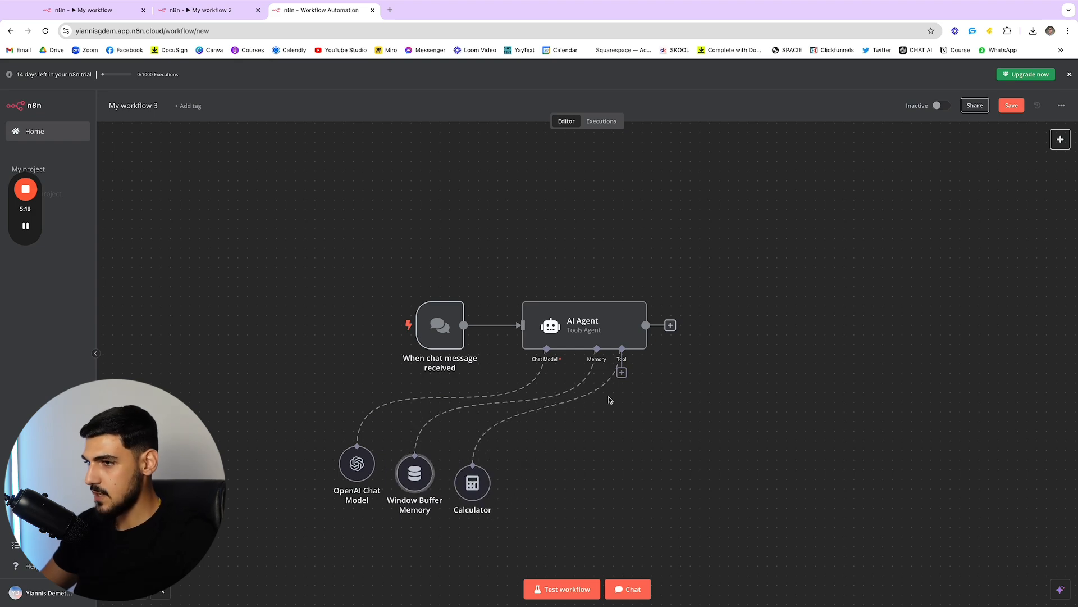
- Attach a Wikipedia tool to the AI Agent and return to the canvas
left_click(621, 372)
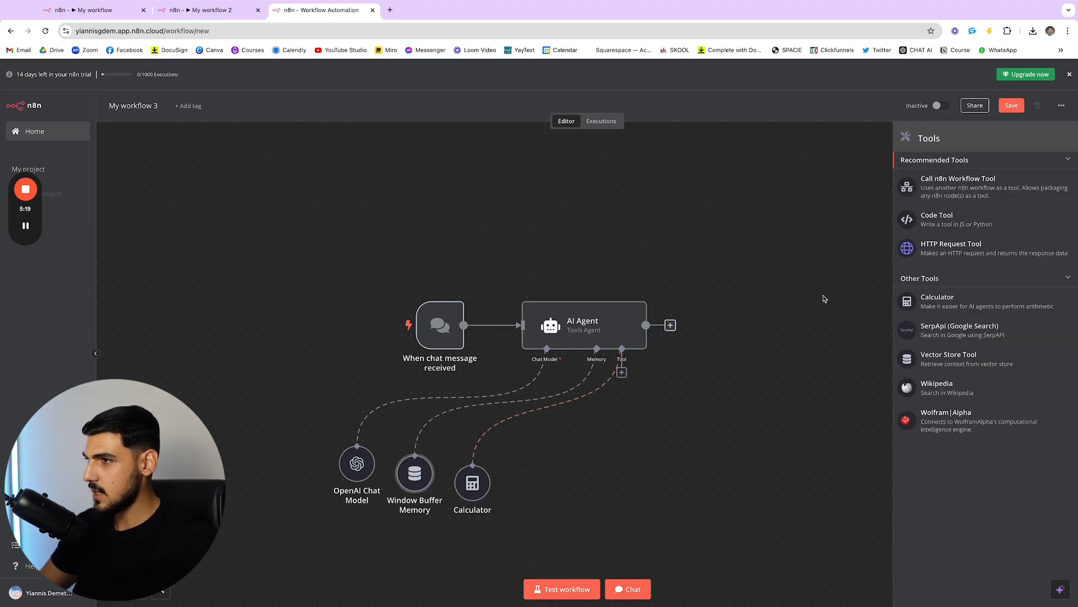
left_click(949, 392)
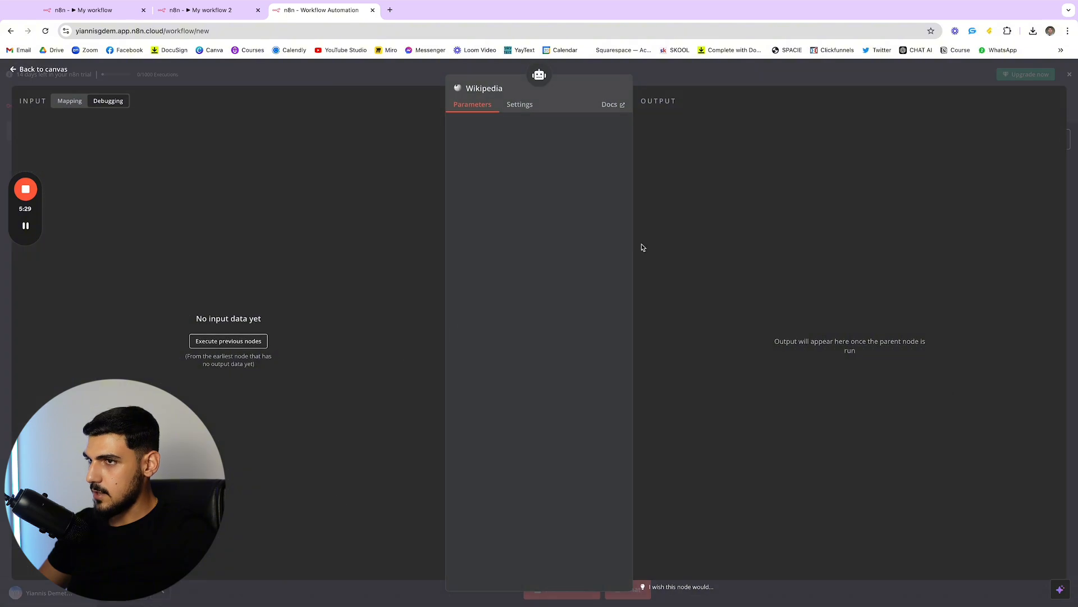
key("Escape")
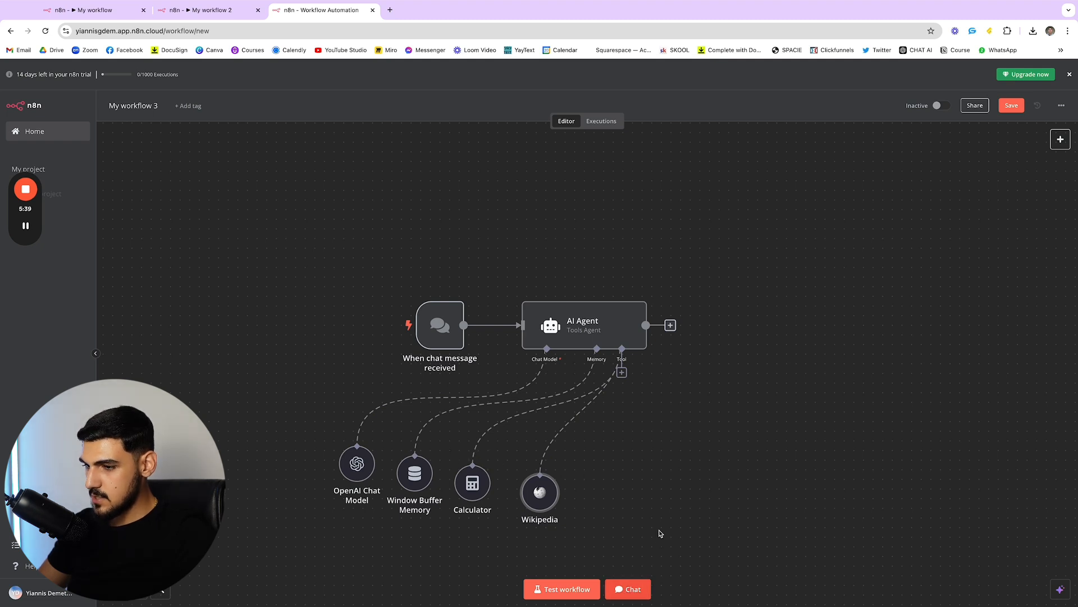
- Open the workflow's chat and ask the agent "Who holds the world record for the longest Johnson?"
left_click(624, 588)
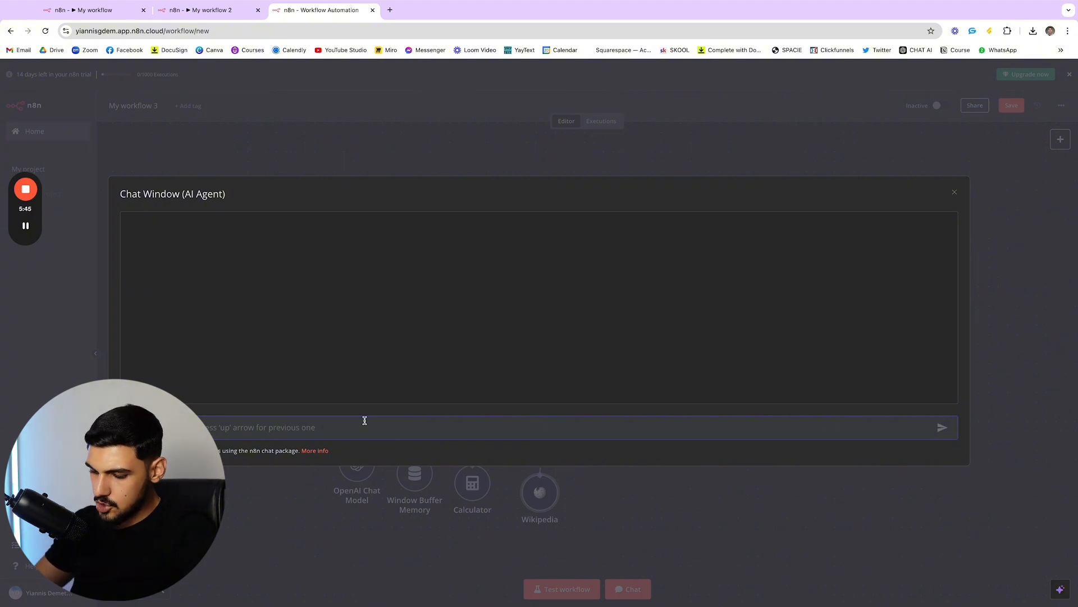
type("Hi")
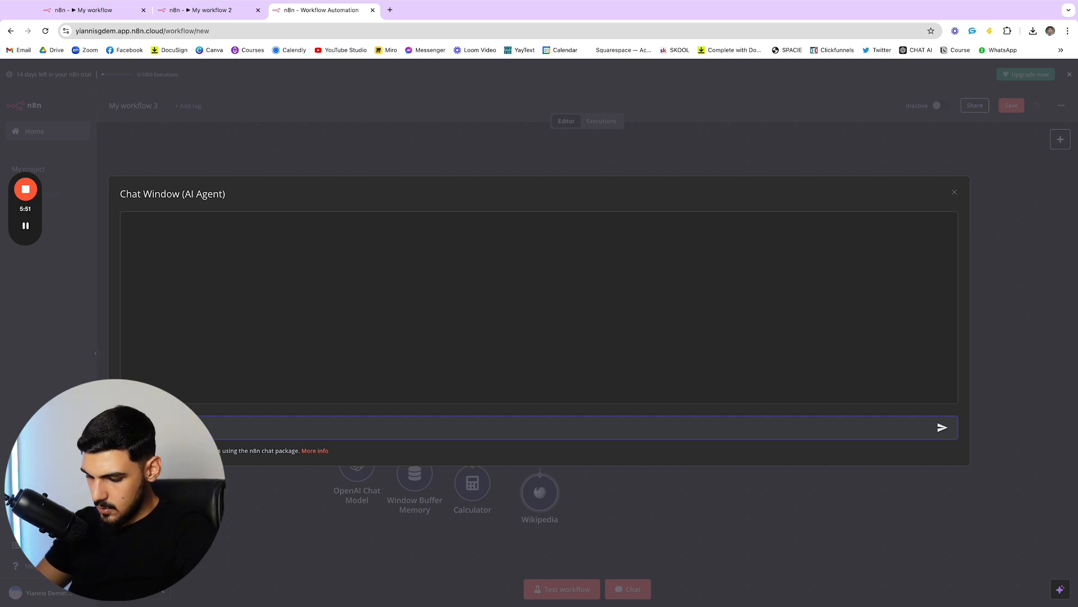
type("for the longest Johnson?")
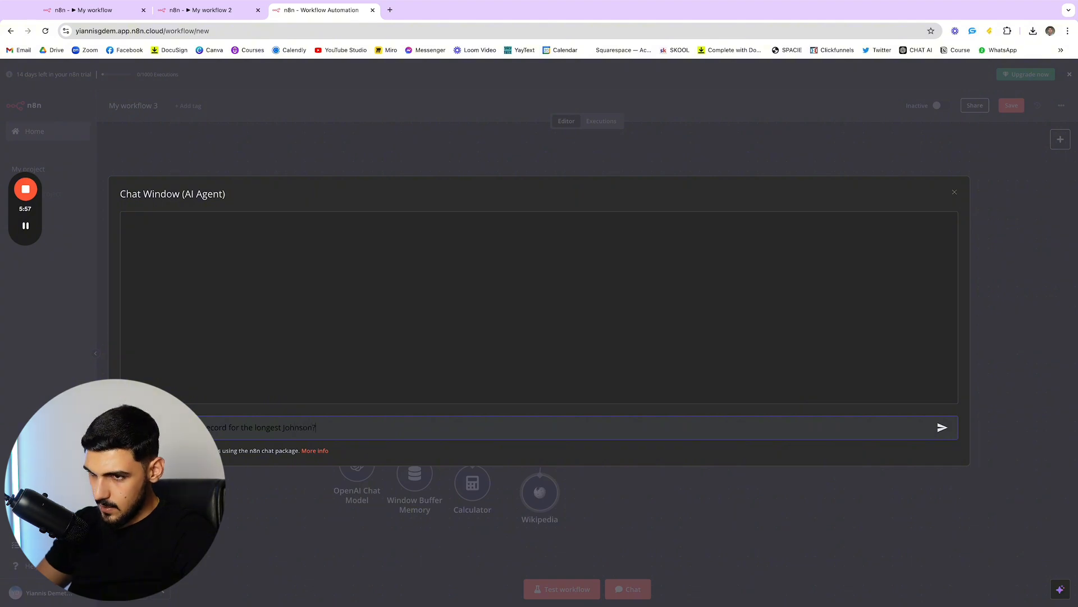
key("Return")
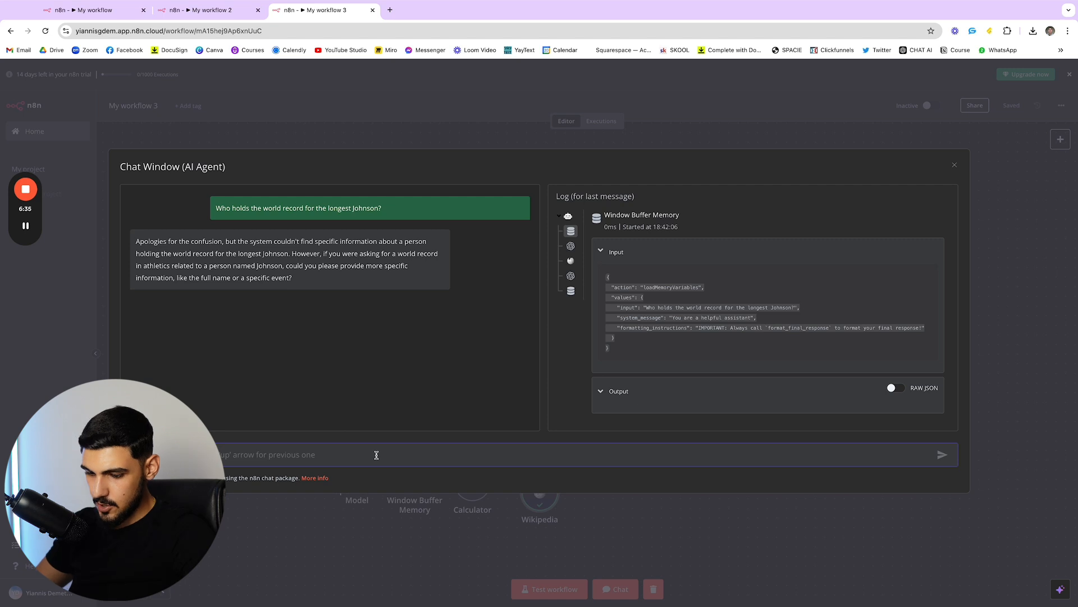
- Ask the agent "What is the capital of Zimbabouwe?" and close the chat window
type("Who")
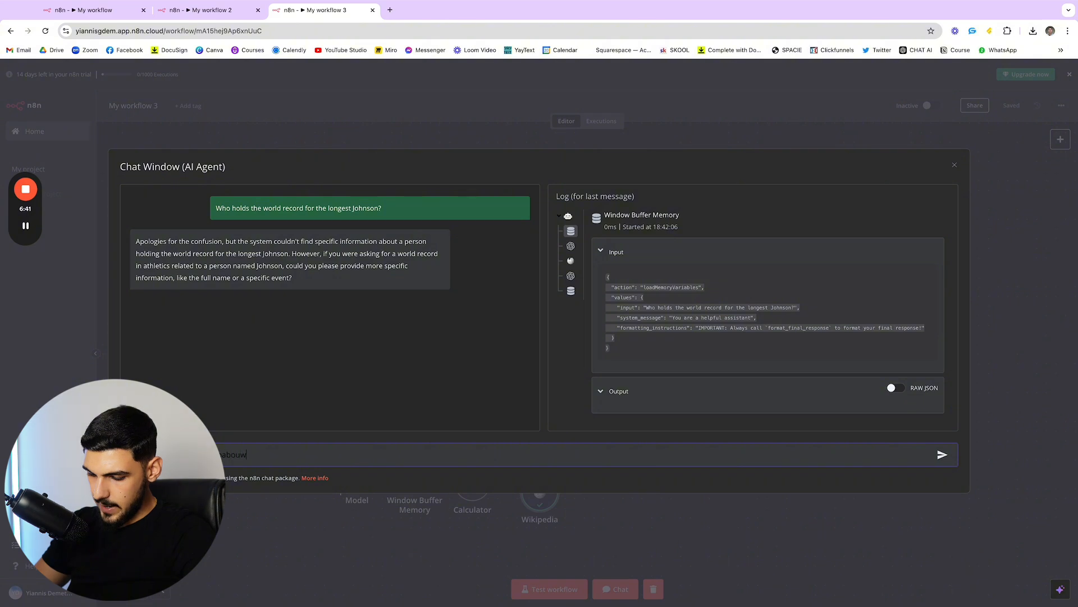
key("Return")
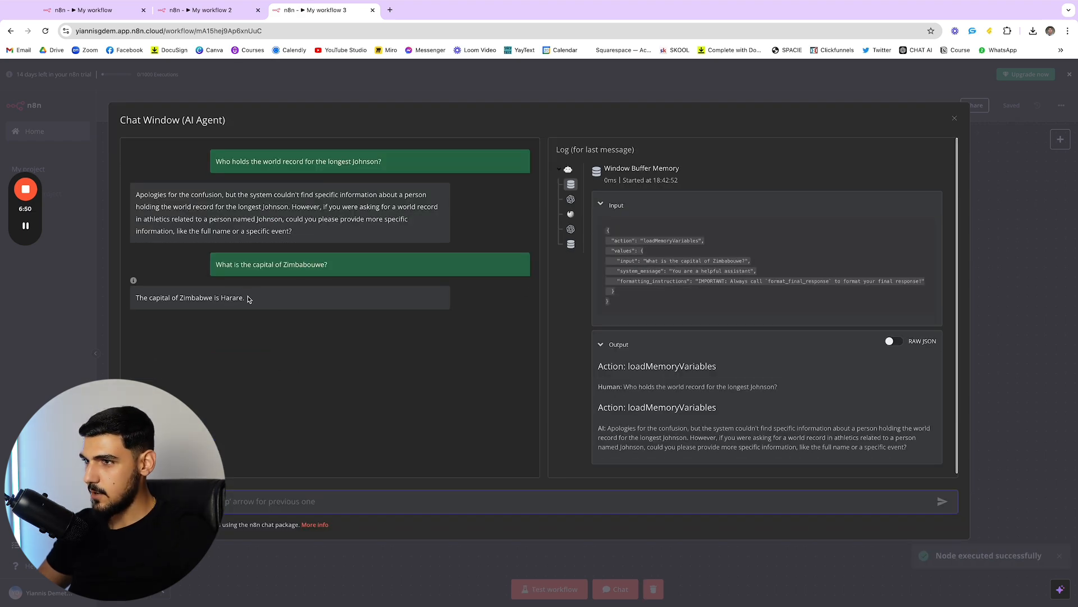
left_click(955, 118)
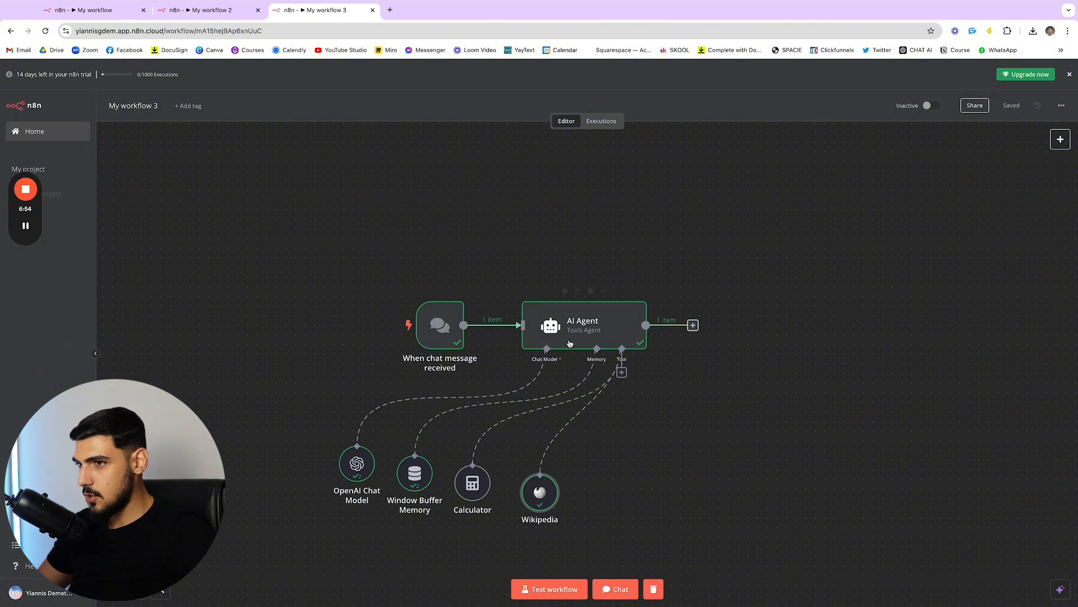
- Examine which nodes ran on the canvas and compare the layout with the weather workflow in My workflow 2
mouse_move(421, 328)
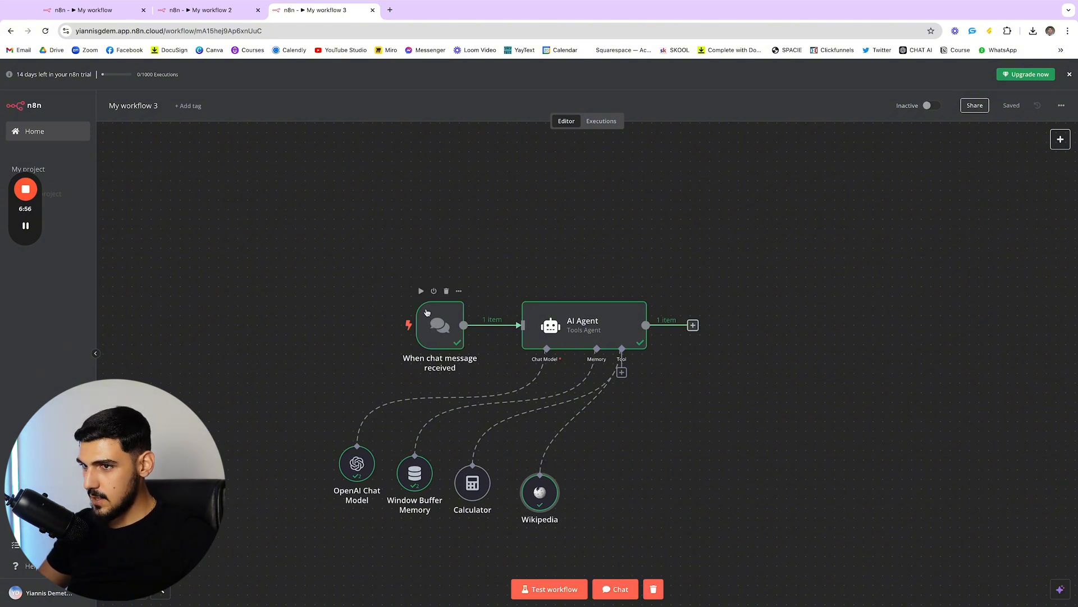
mouse_move(344, 461)
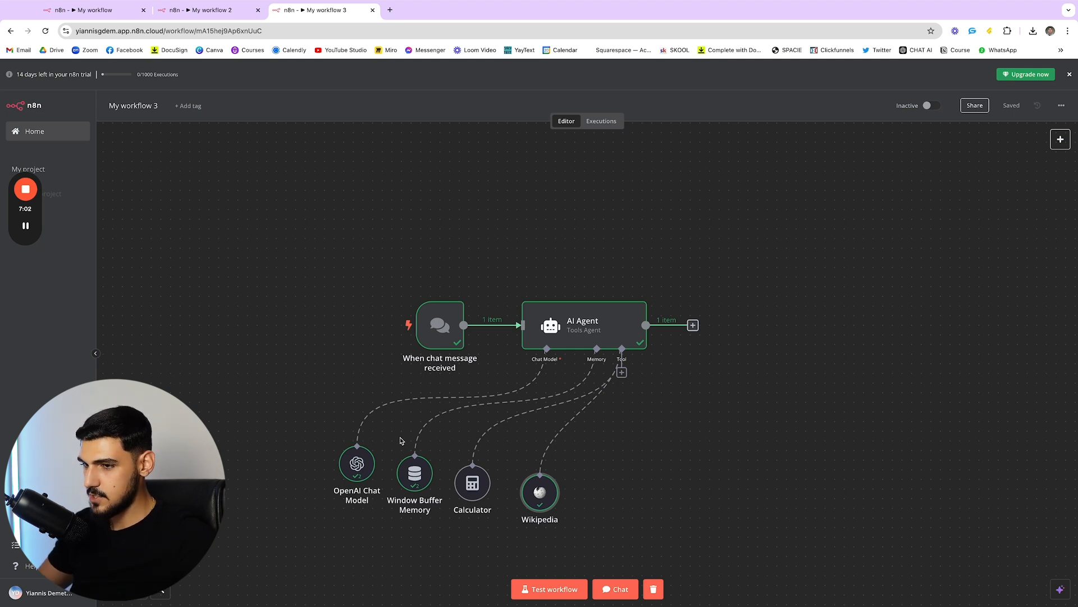
mouse_move(404, 488)
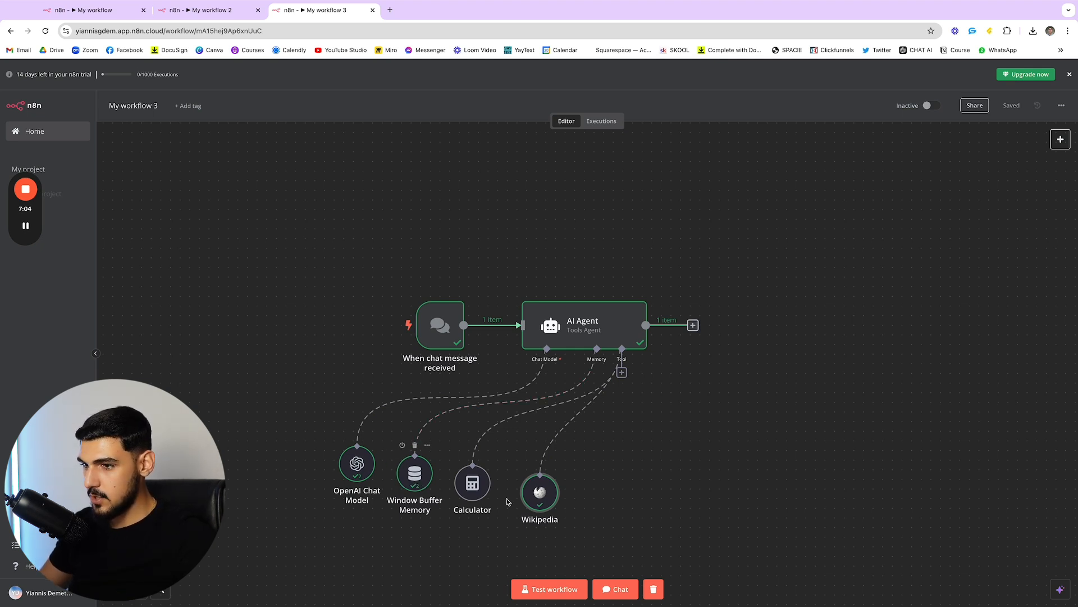
mouse_move(551, 510)
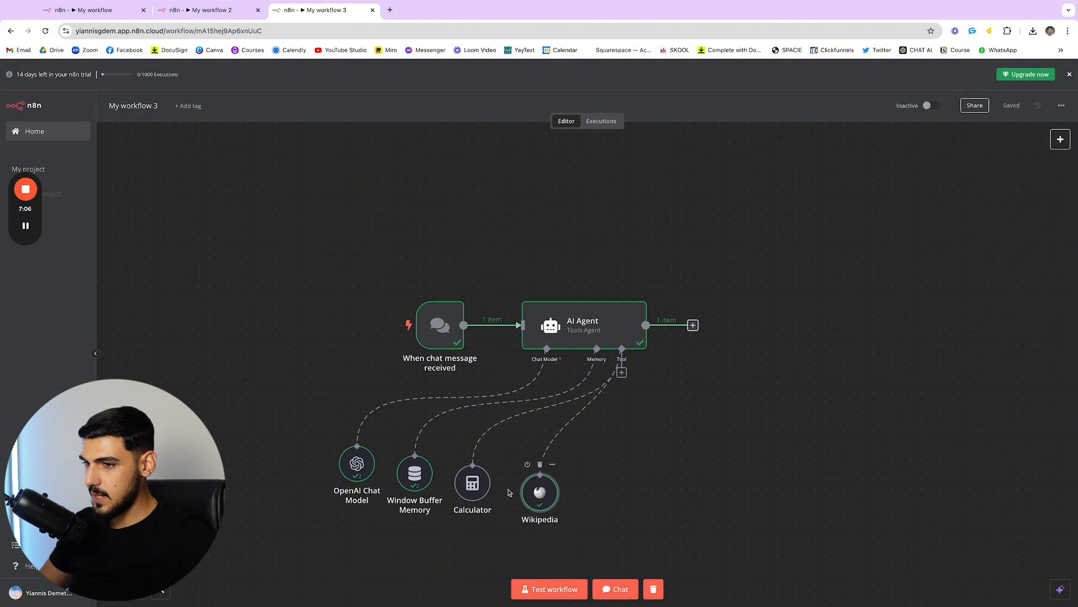
mouse_move(472, 489)
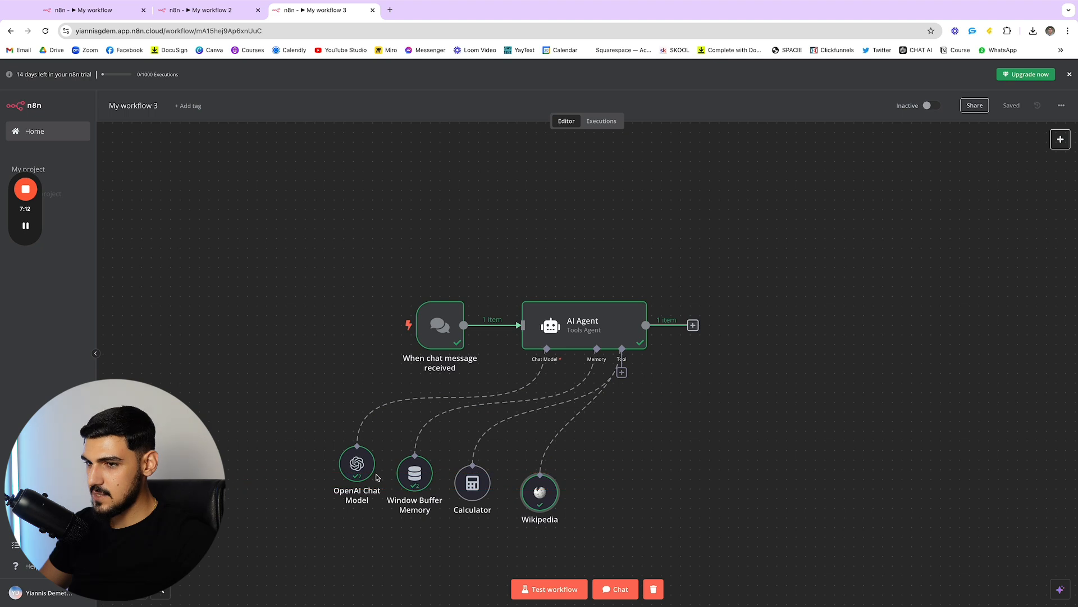
scroll(629, 460, "right", 2)
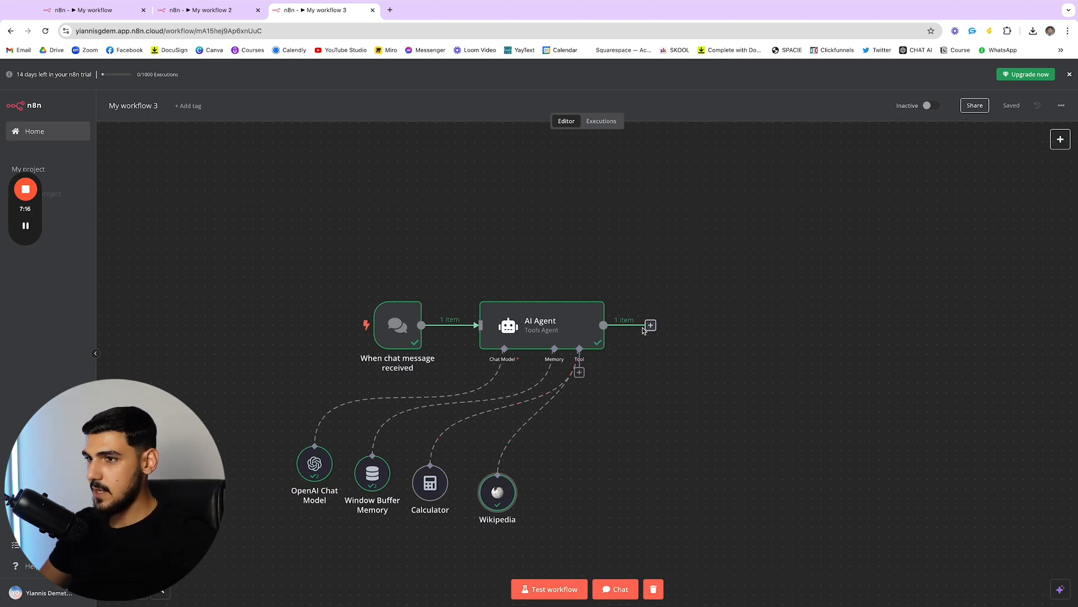
left_click(156, 14)
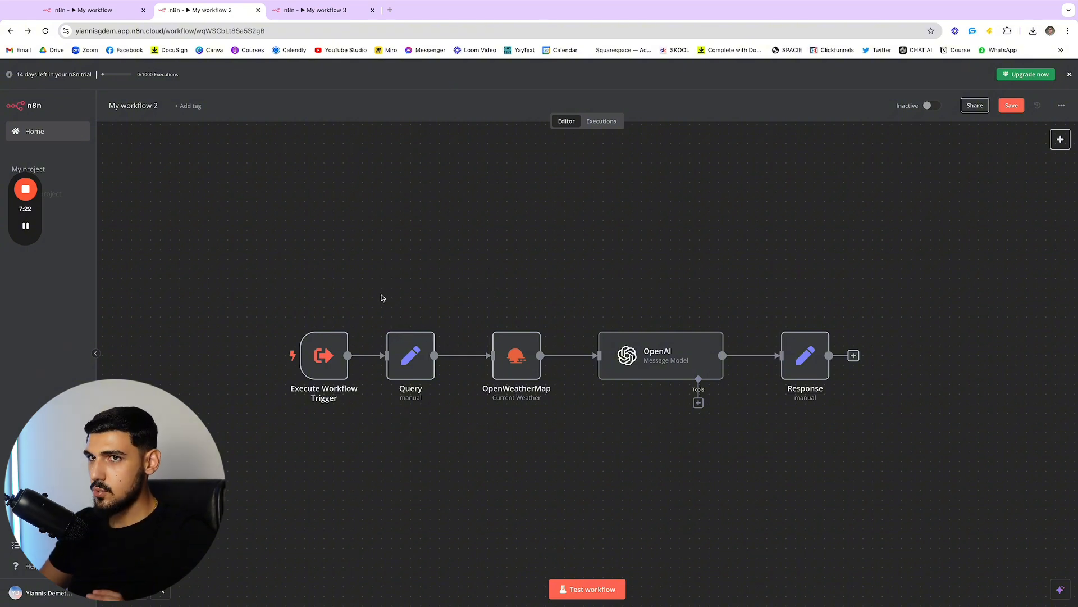
left_click(309, 15)
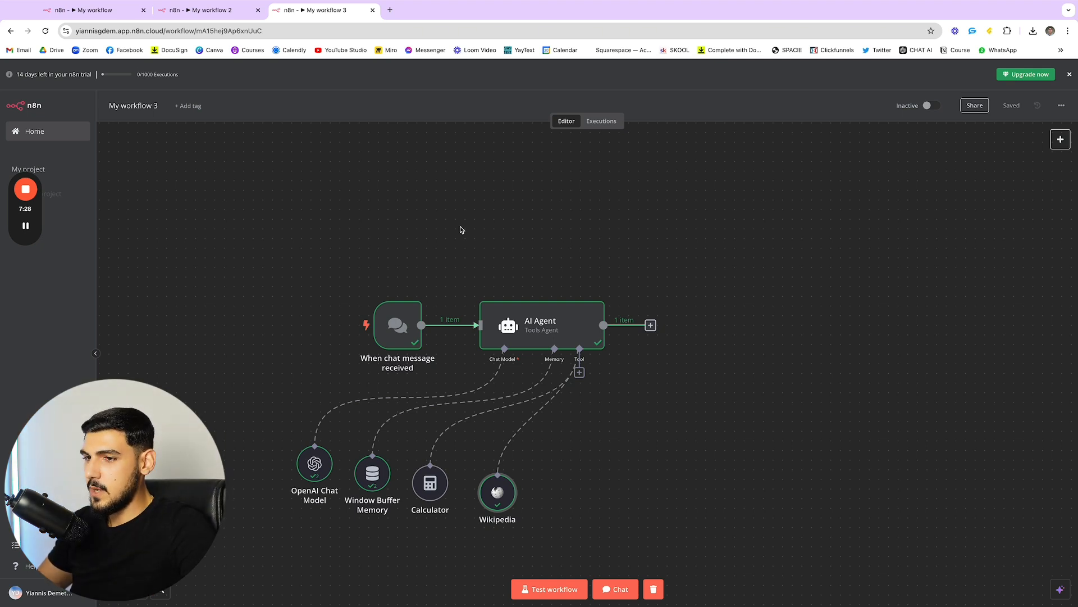
scroll(388, 186, "left", 1)
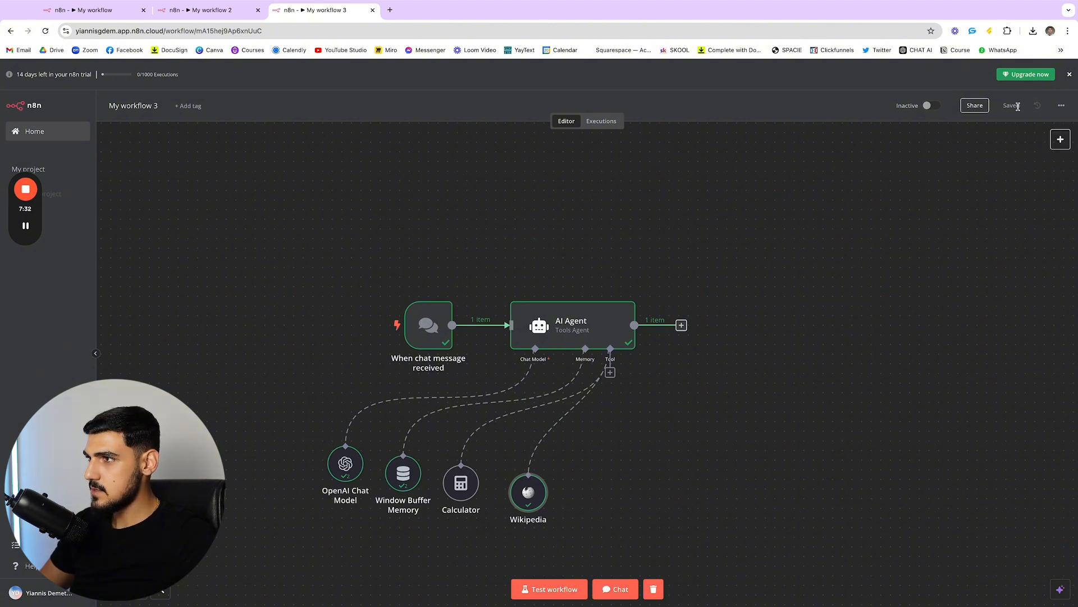
- Create a new blank workflow and check how the AI Agent's tools are laid out in My workflow
left_click(46, 132)
left_click(835, 140)
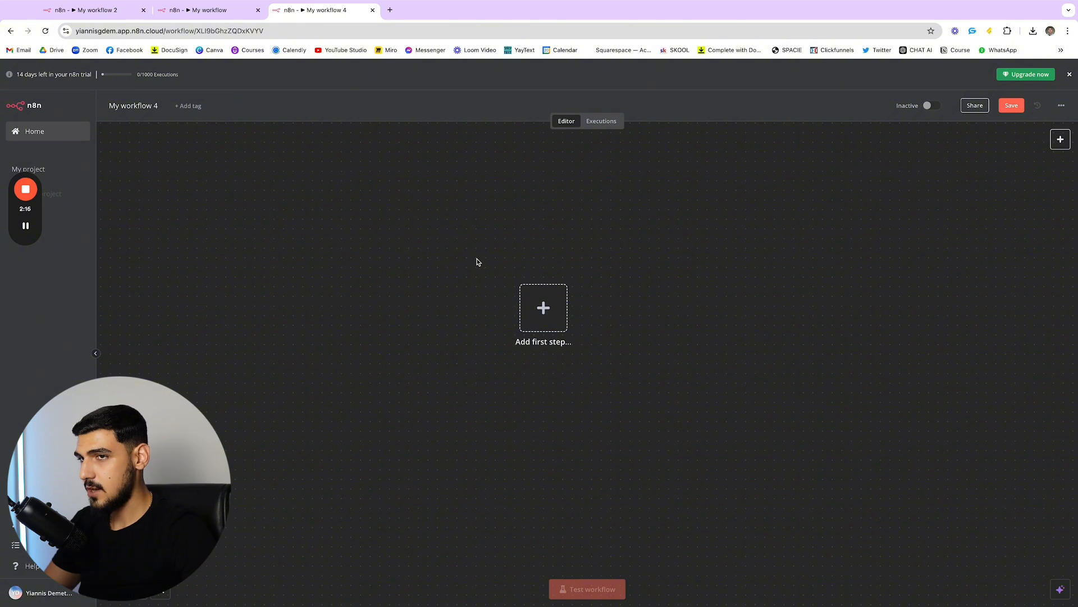
left_click(200, 11)
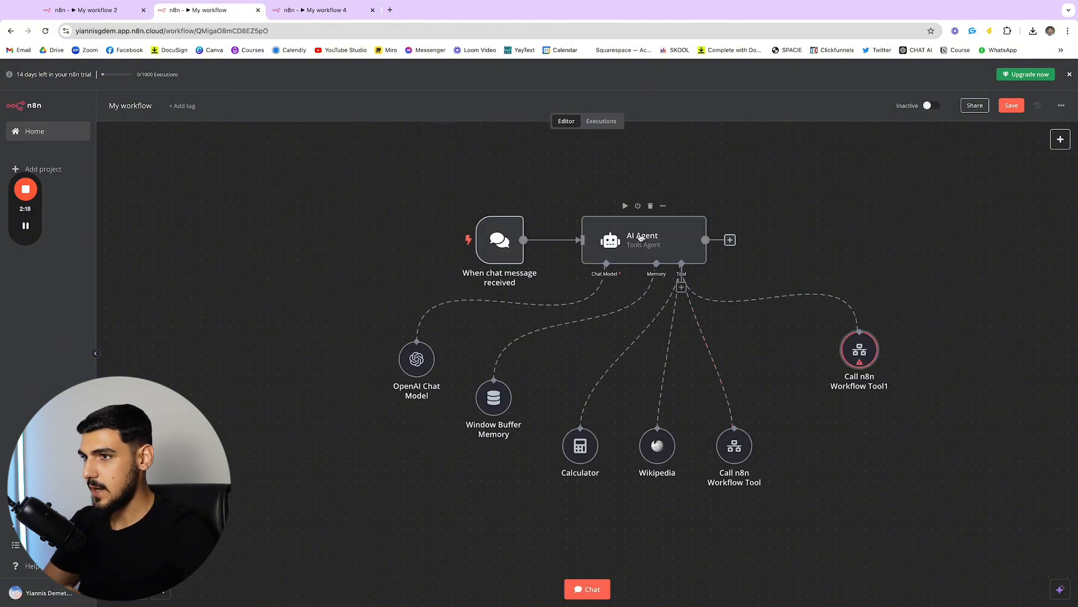
left_click(291, 8)
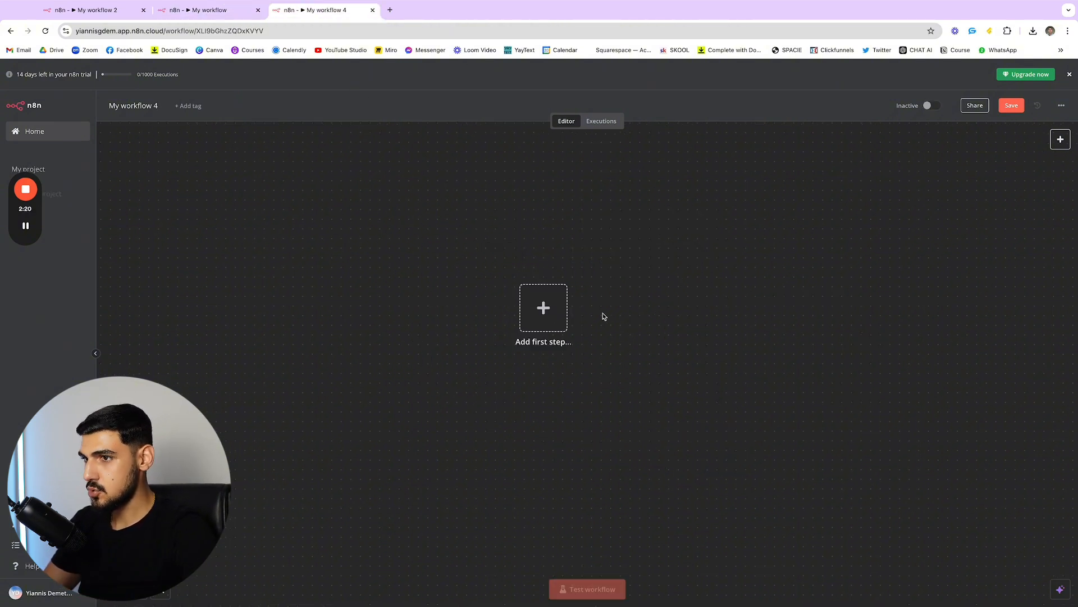
- Add the Execute Workflow trigger "When Called by Another Workflow" as the first node of My workflow 4 and return to the canvas
left_click(543, 308)
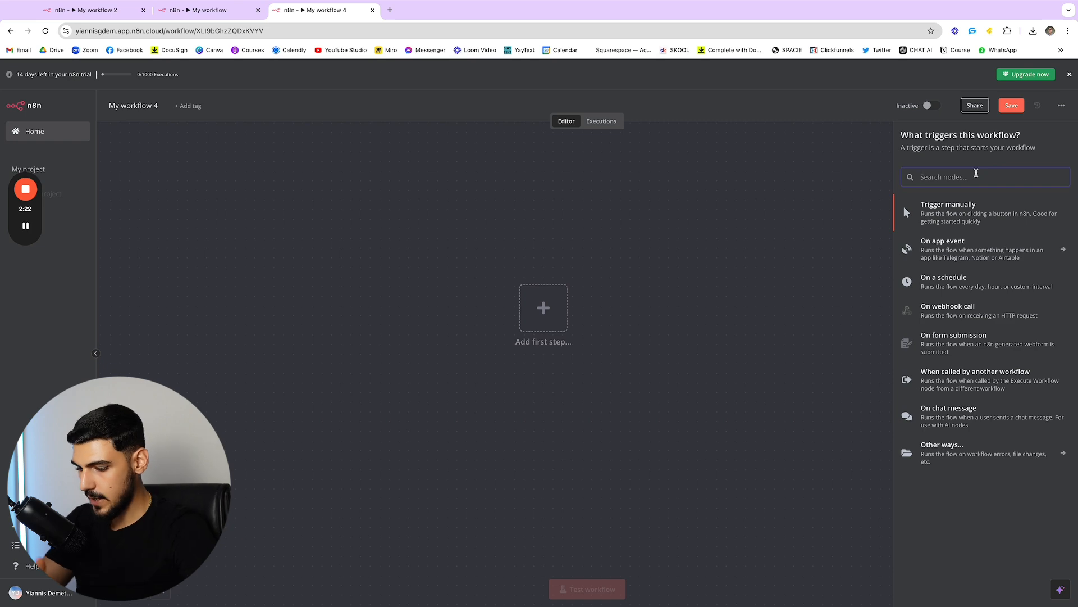
type("exe")
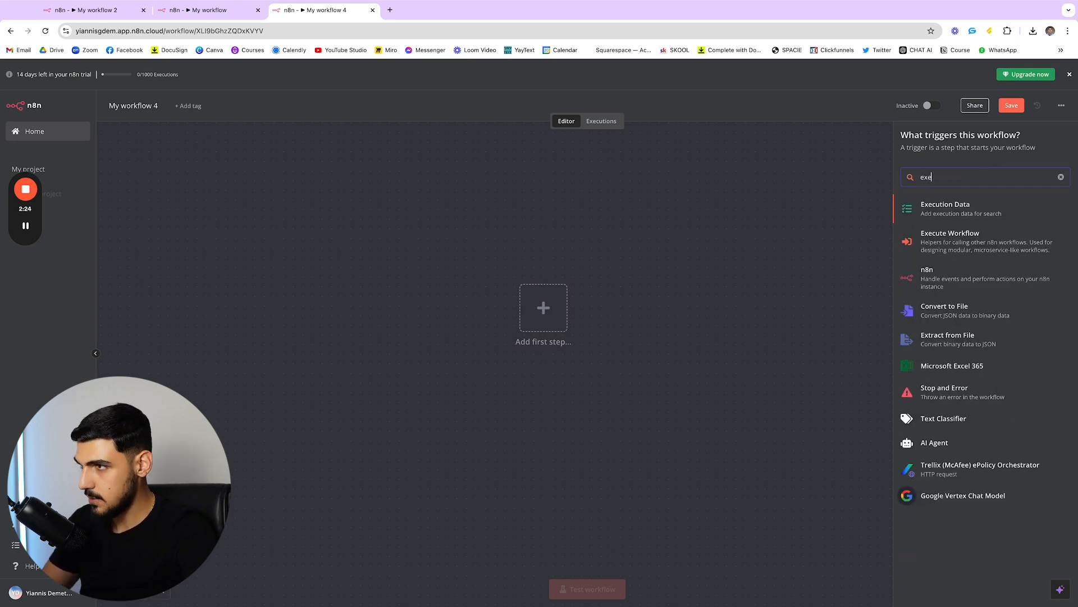
left_click(967, 246)
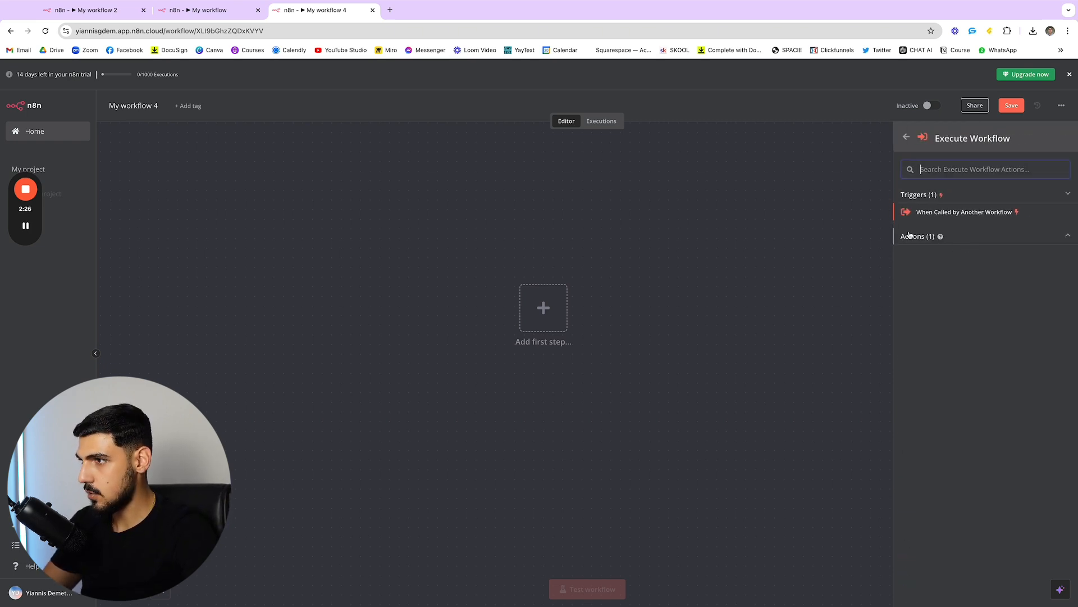
left_click(918, 218)
key("Escape")
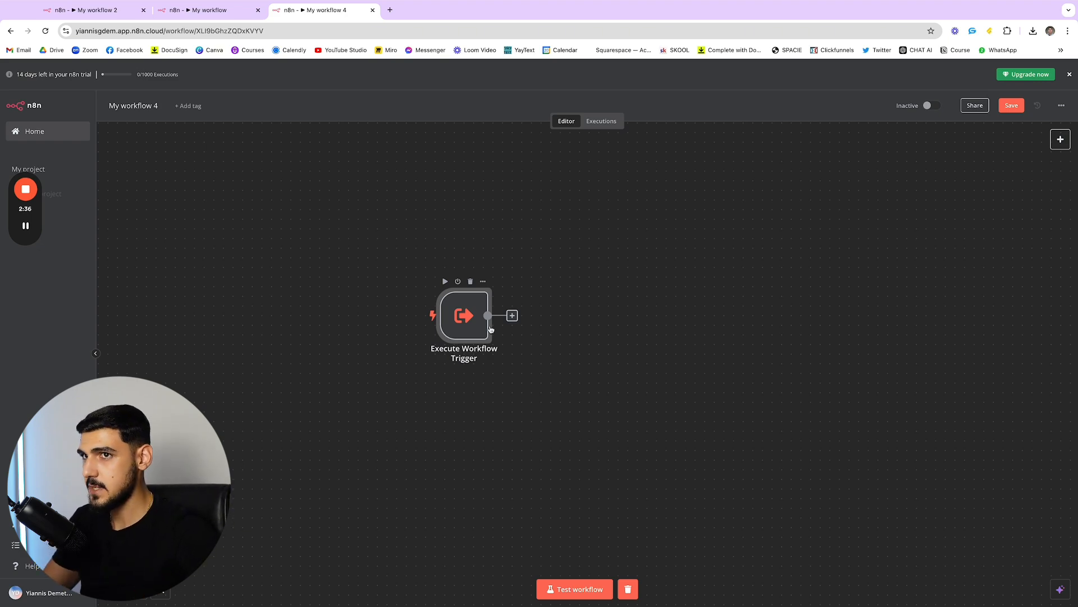
- Check the AI Agent layout in My workflow, then add an Edit Fields (Set) node after the Execute Workflow Trigger in My workflow 4
left_click(193, 12)
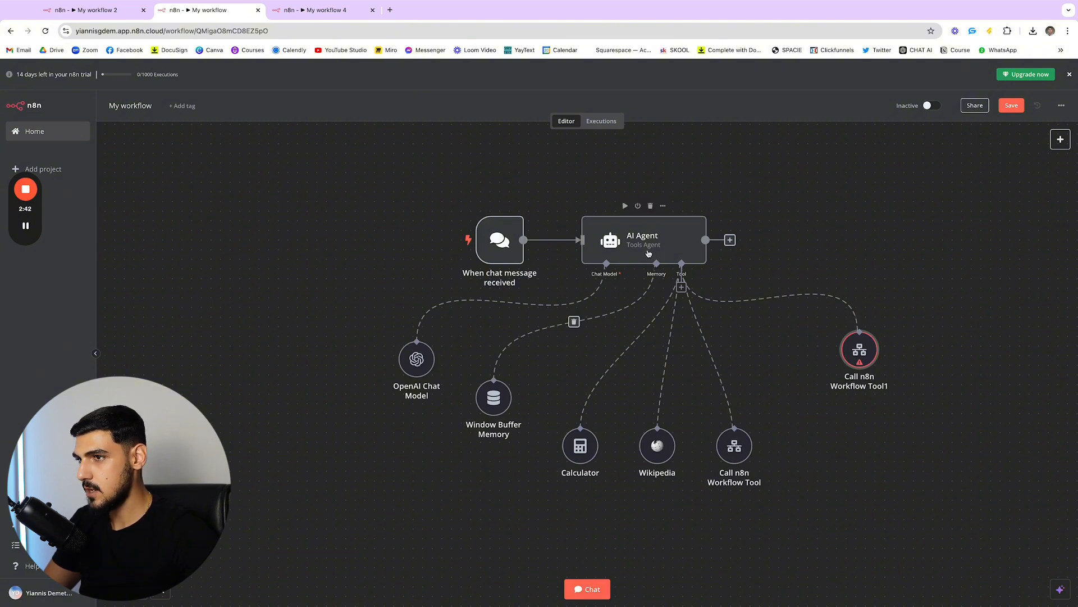
left_click(330, 11)
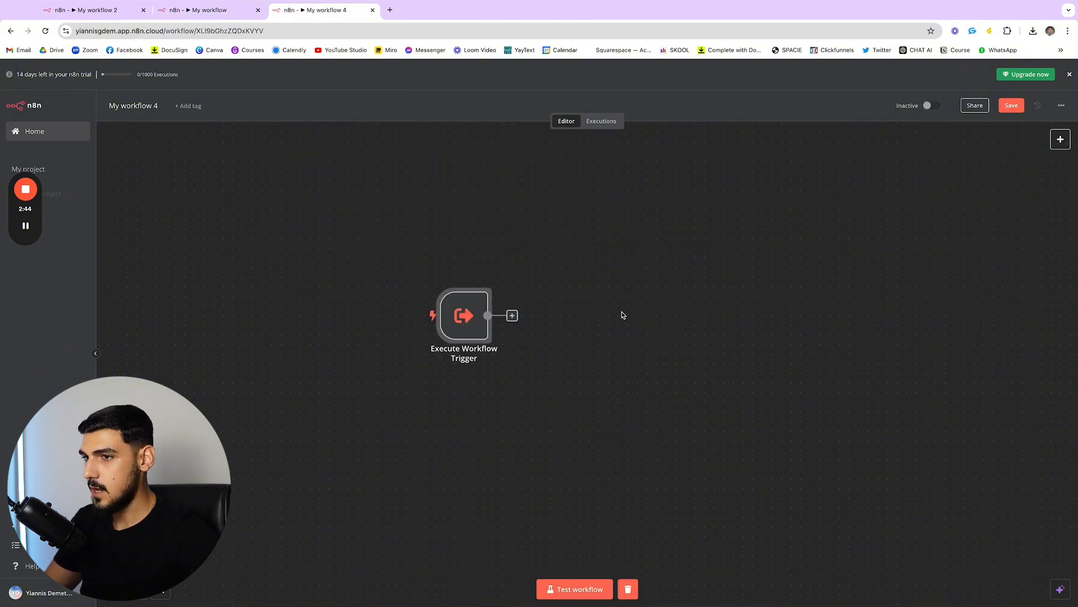
left_click(512, 316)
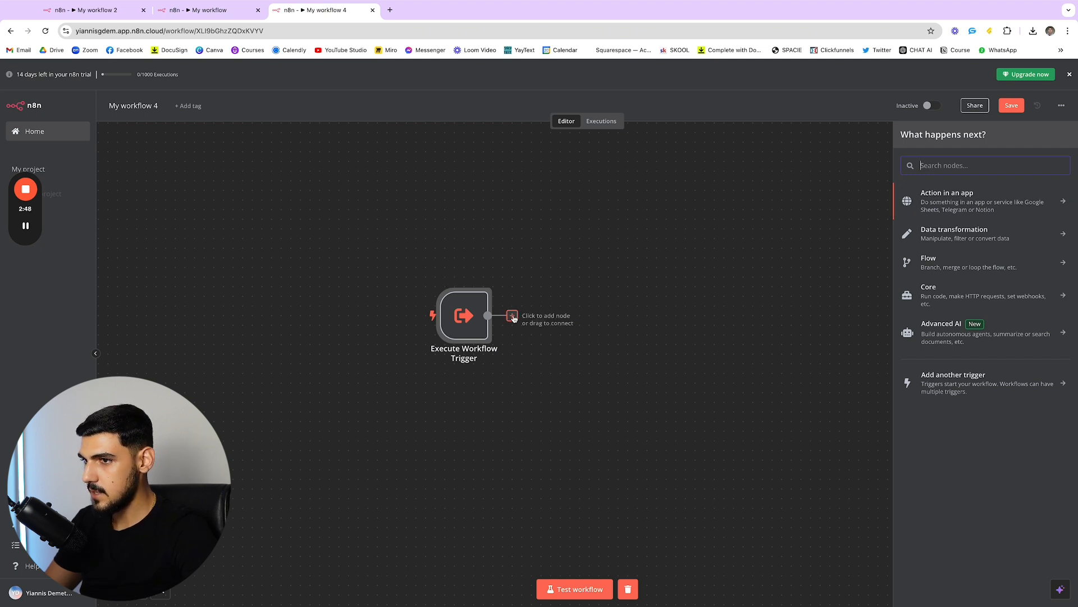
left_click(983, 235)
scroll(960, 393, "down", 2)
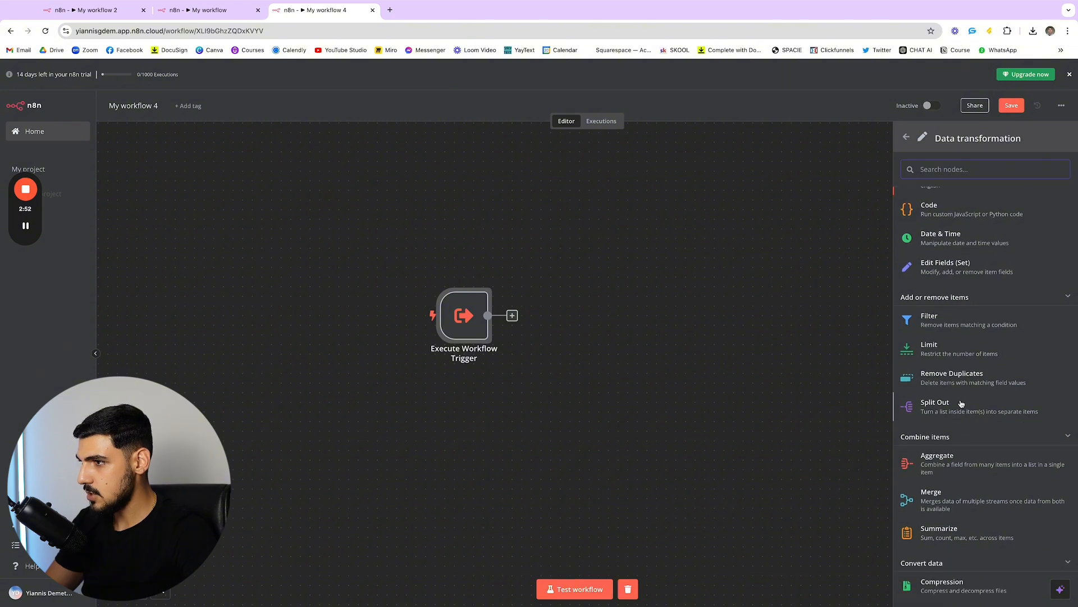
scroll(941, 331, "up", 1)
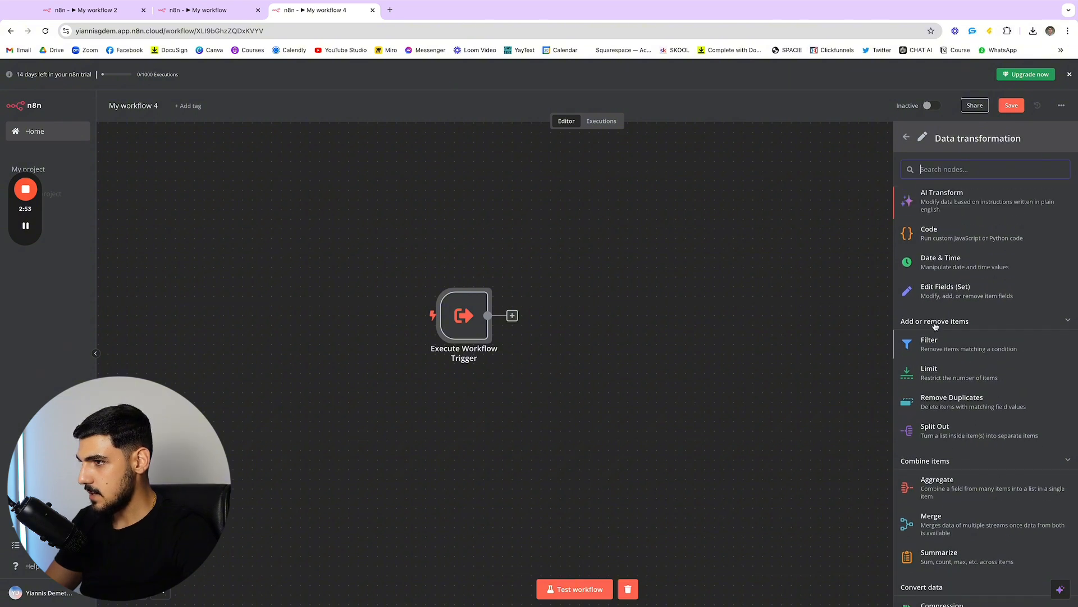
left_click(942, 292)
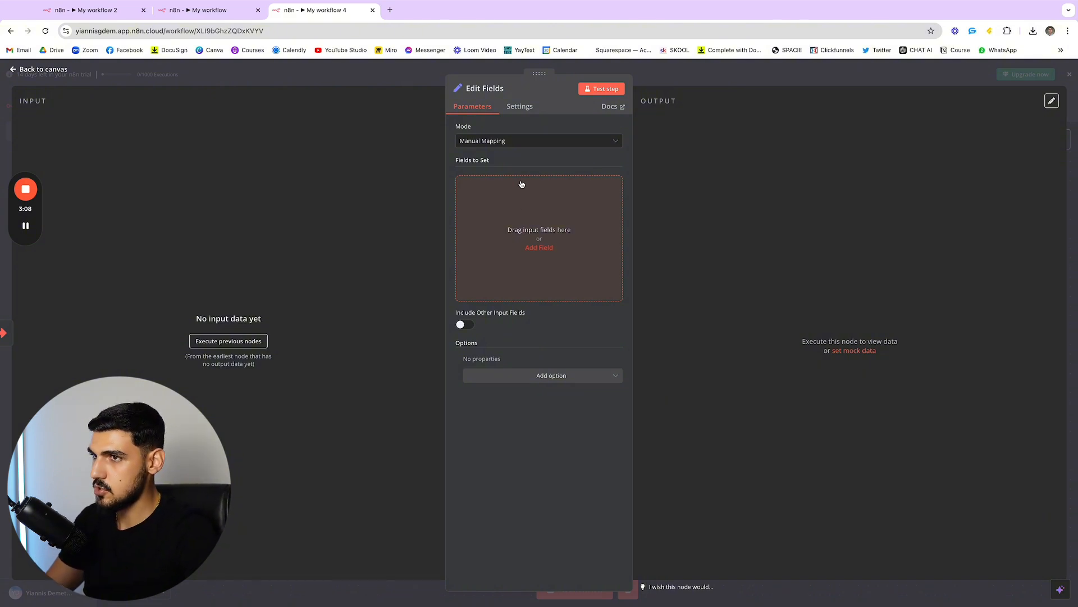
- Add a string field City with the value New York to the Edit Fields node and try to rename the node QUERY
left_click(525, 204)
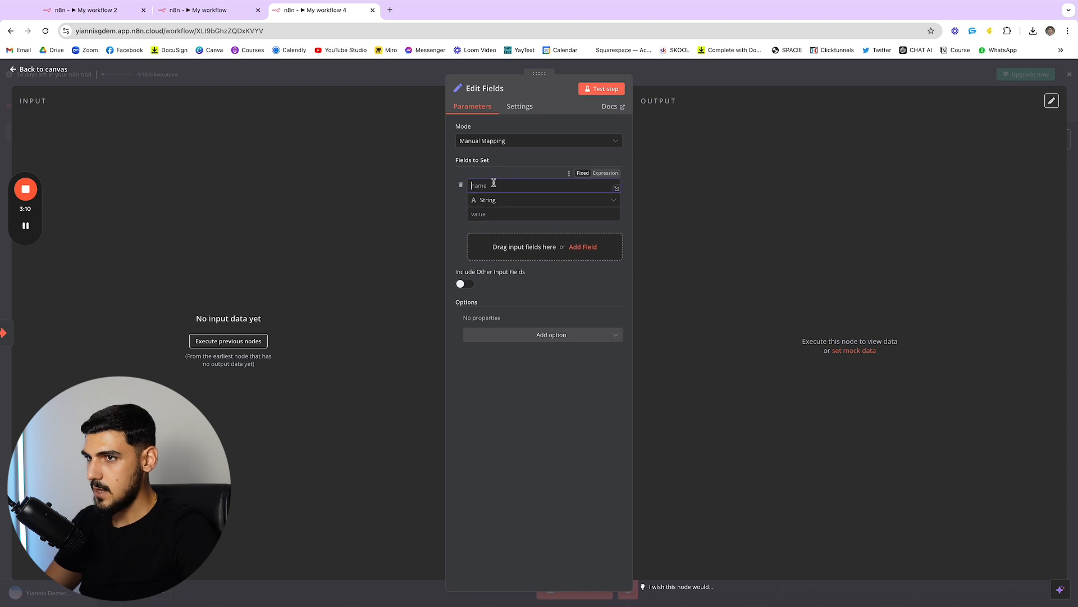
left_click(490, 88)
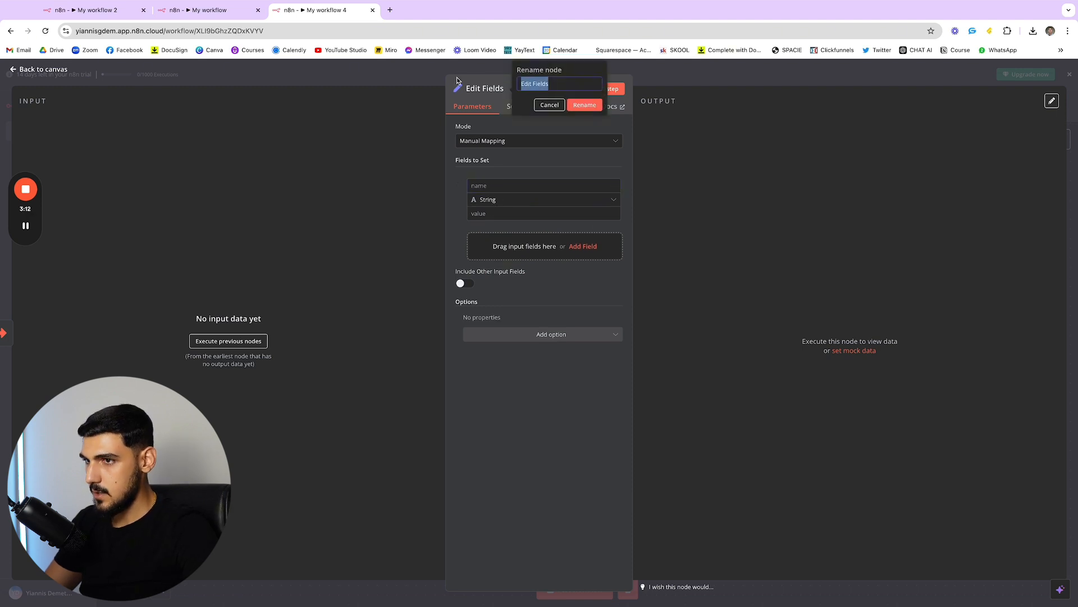
type("QUERY")
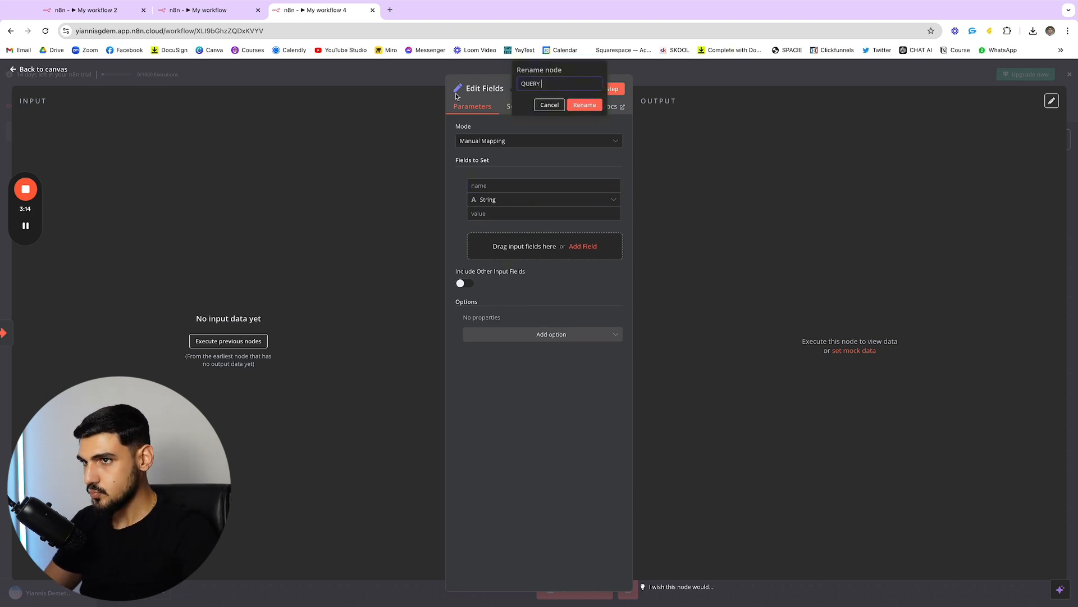
left_click(532, 182)
type("City")
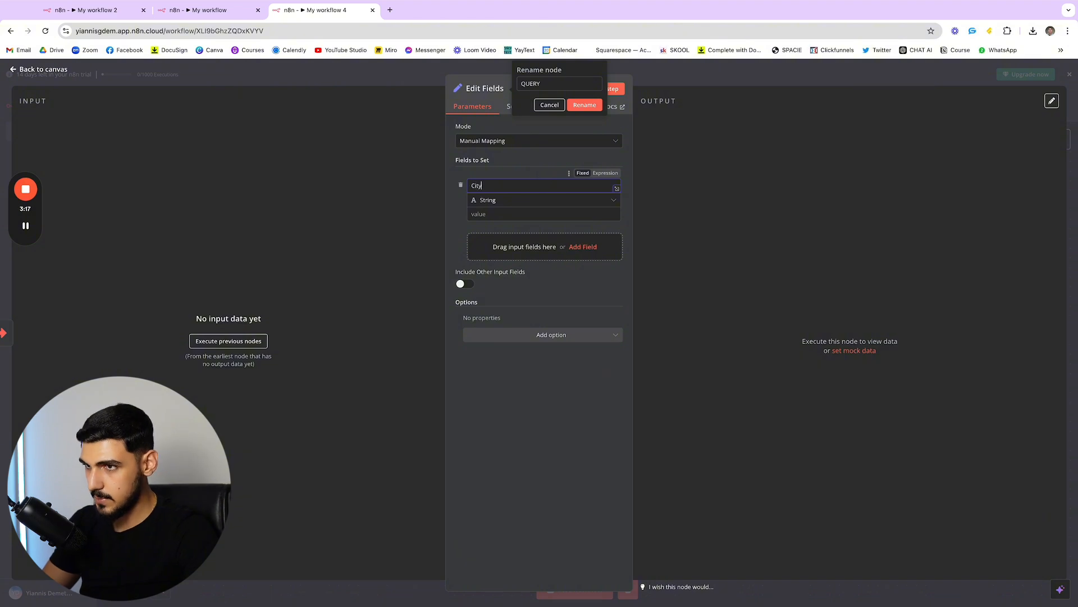
left_click(527, 218)
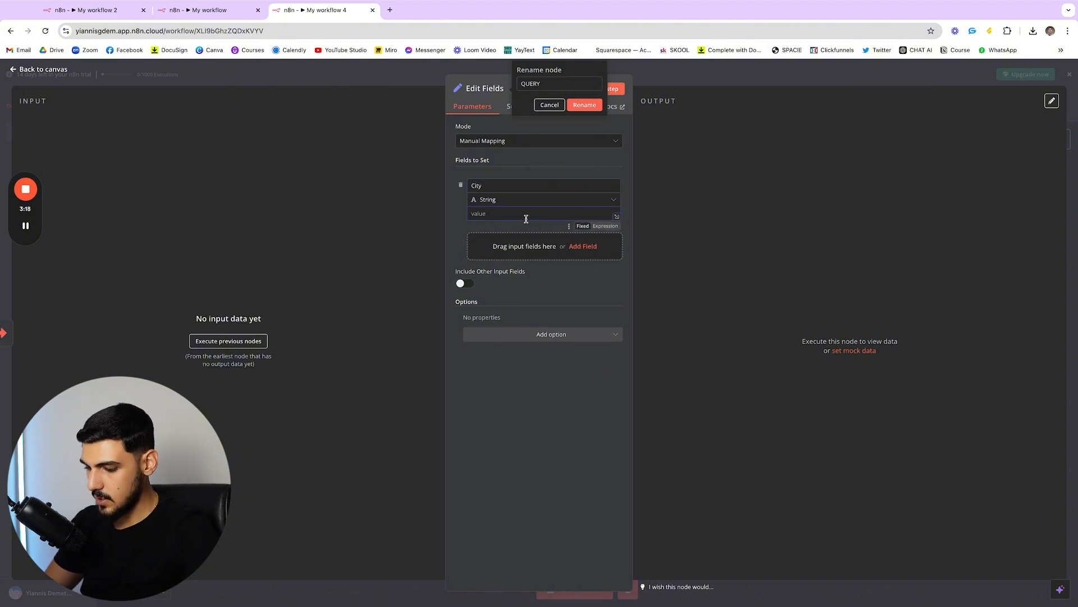
type("New York")
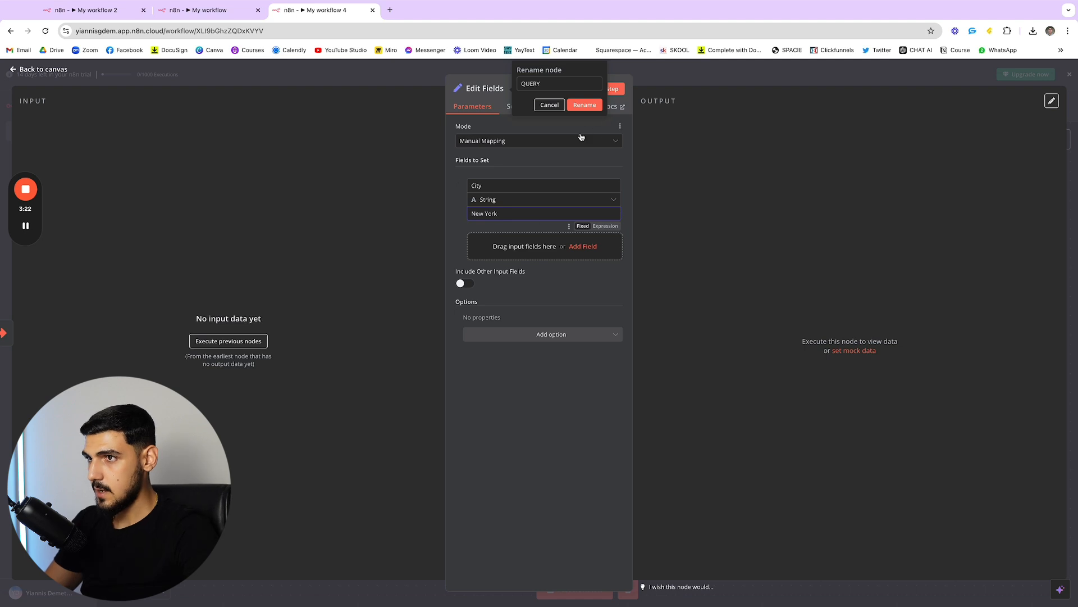
- Test the Edit Fields step, check its City output and return to the canvas
left_click(614, 89)
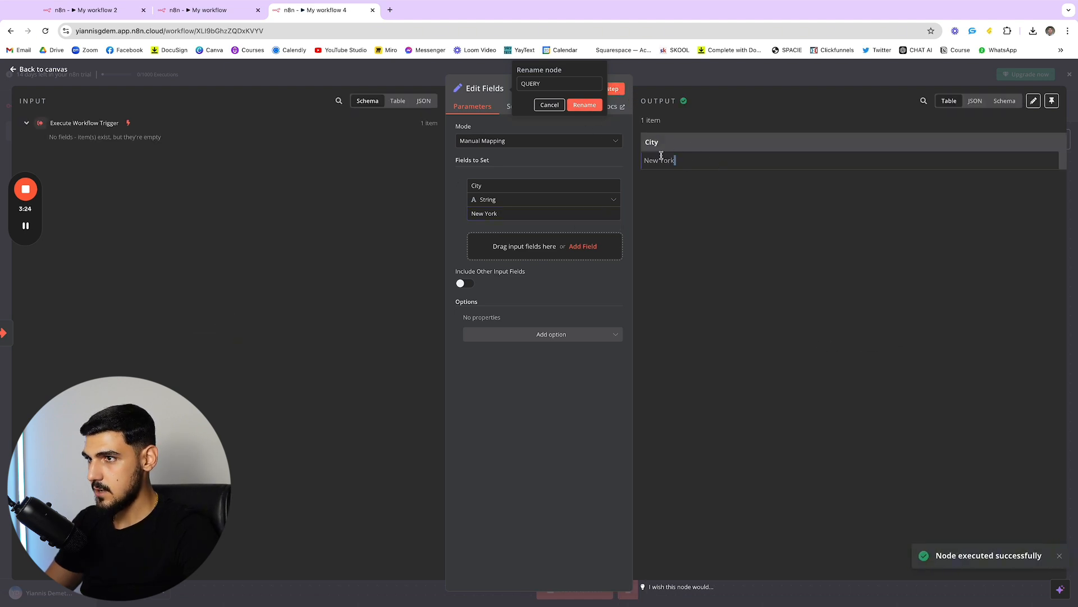
left_click_drag(661, 155, 712, 197)
left_click(677, 163)
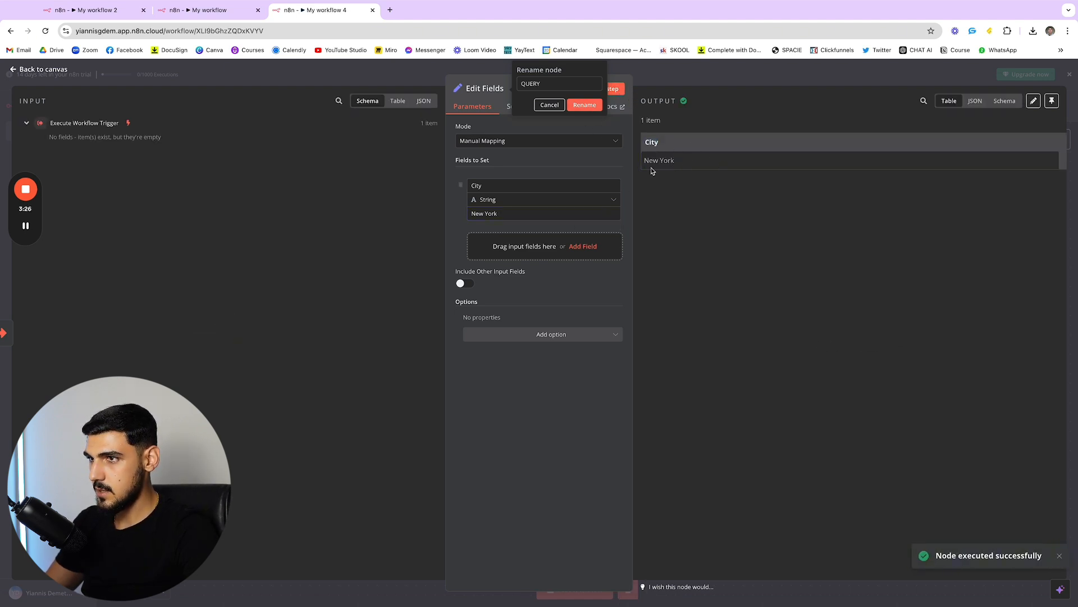
key("Escape")
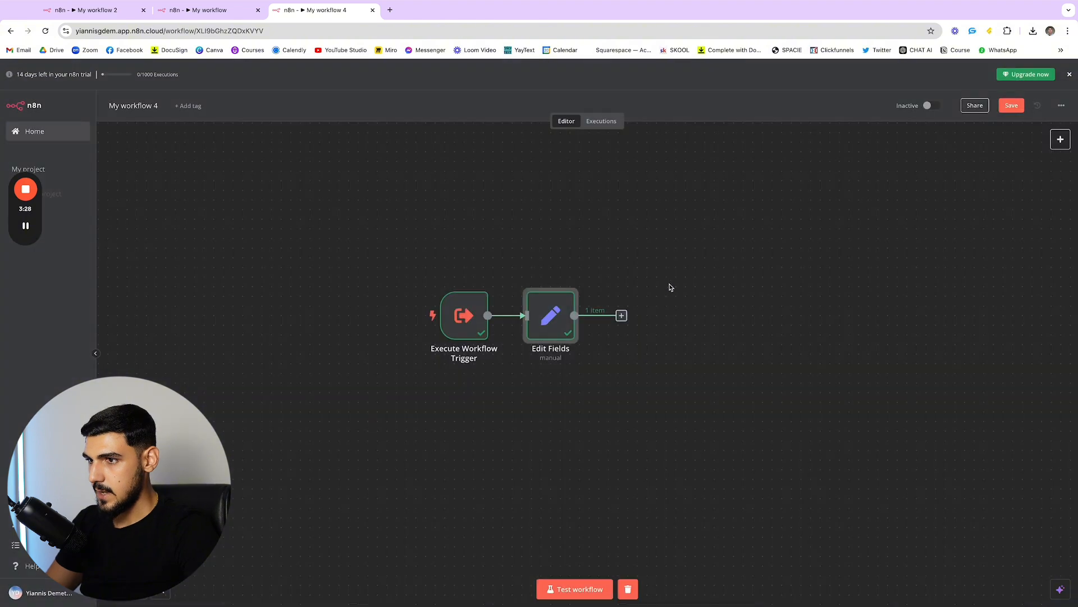
- Add an OpenWeatherMap node with the "Return current weather data" action after the Edit Fields node
left_click(593, 316)
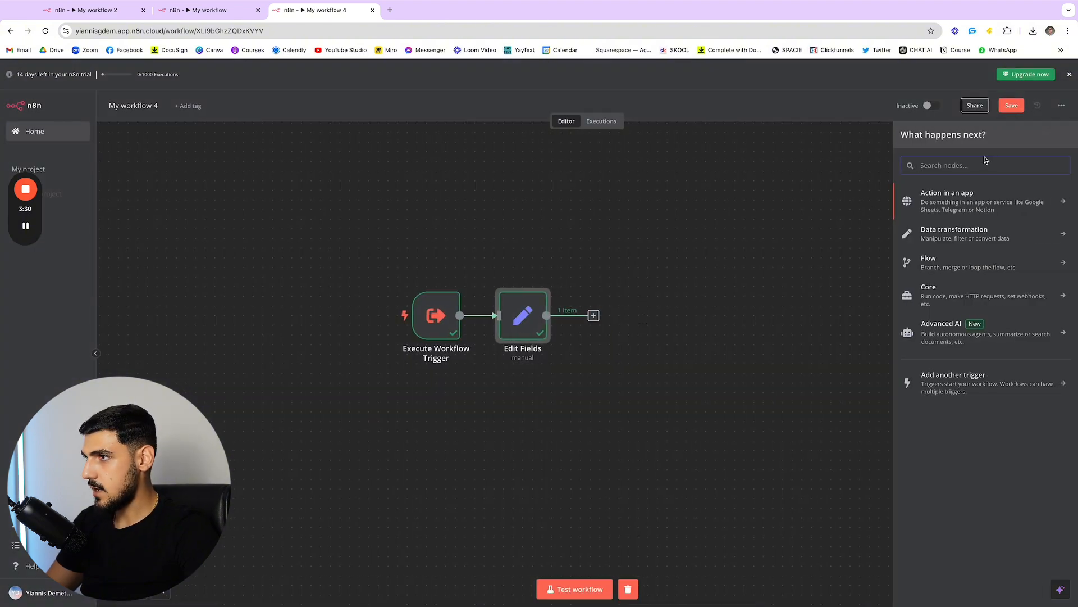
type("weathe")
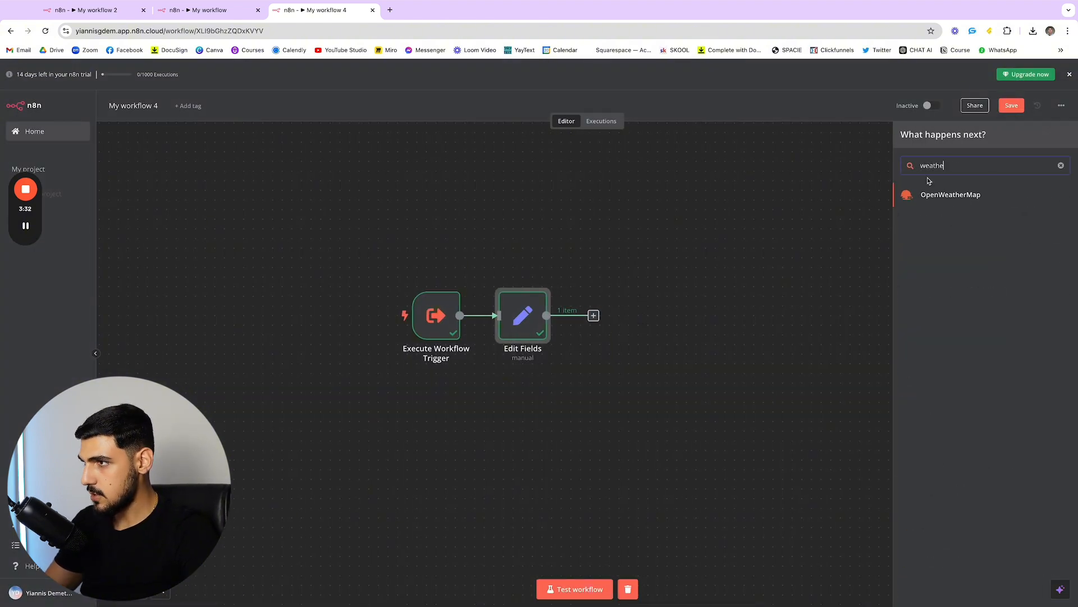
left_click(964, 195)
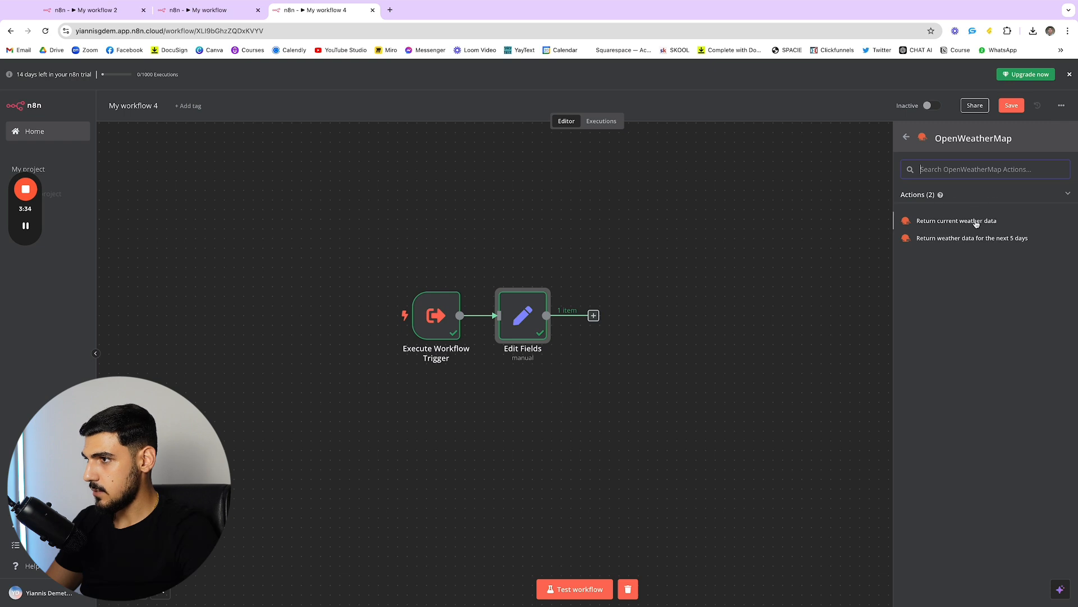
left_click(976, 222)
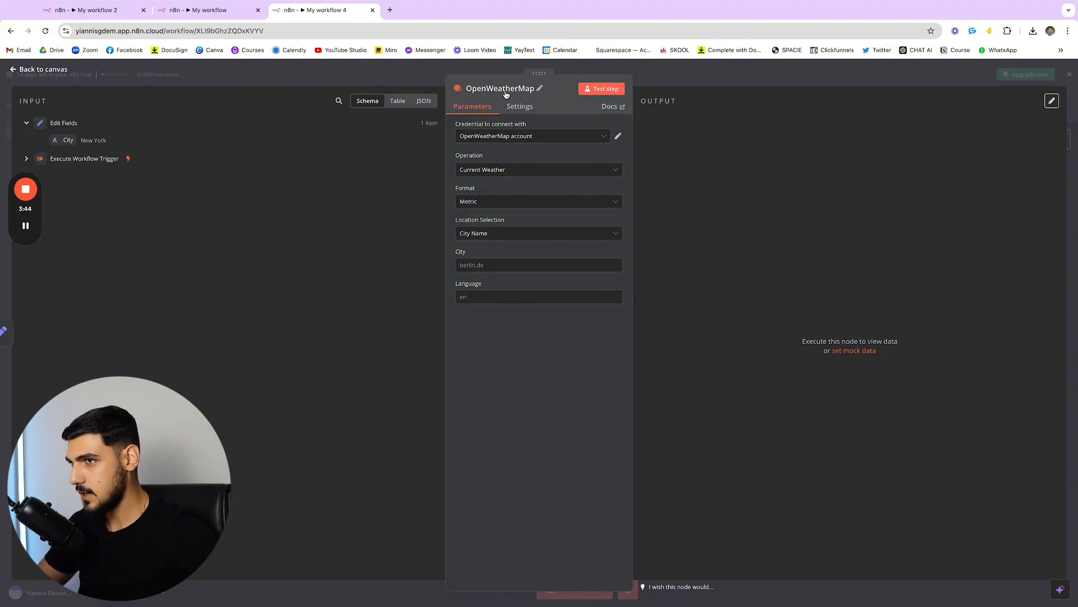
- Examine the OpenWeatherMap node's choices for credential, operation, format and location selection, keeping Current Weather, Metric and City Name
left_click(514, 140)
left_click(557, 139)
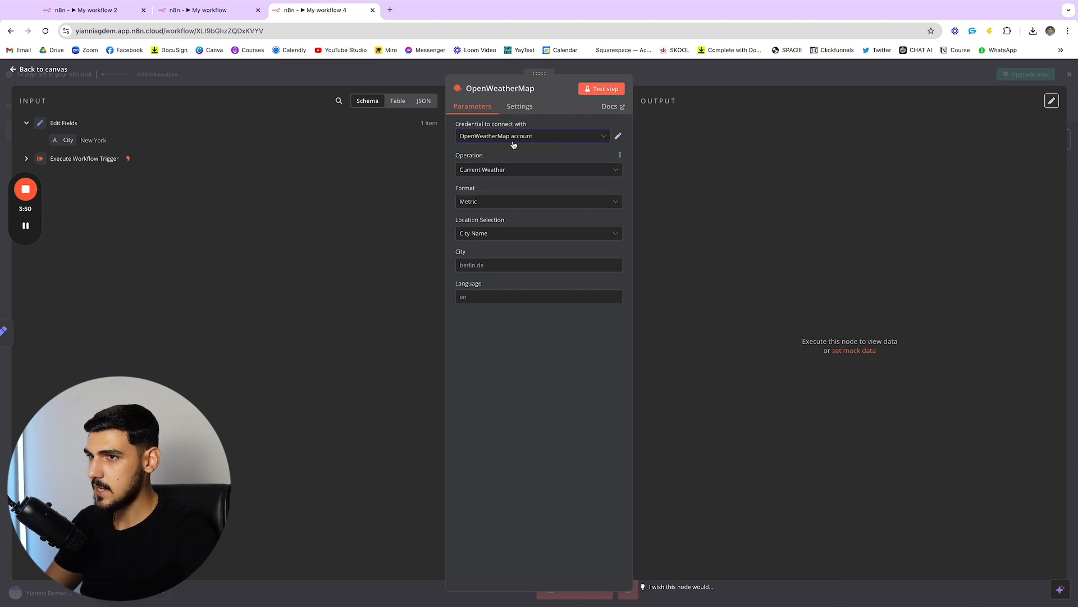
left_click(485, 172)
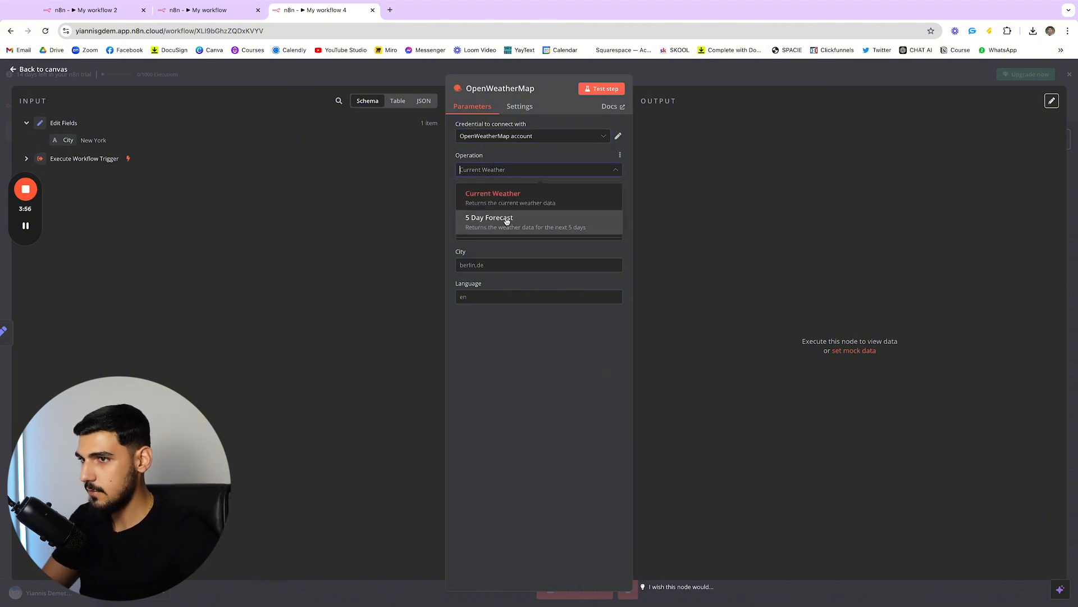
left_click(489, 172)
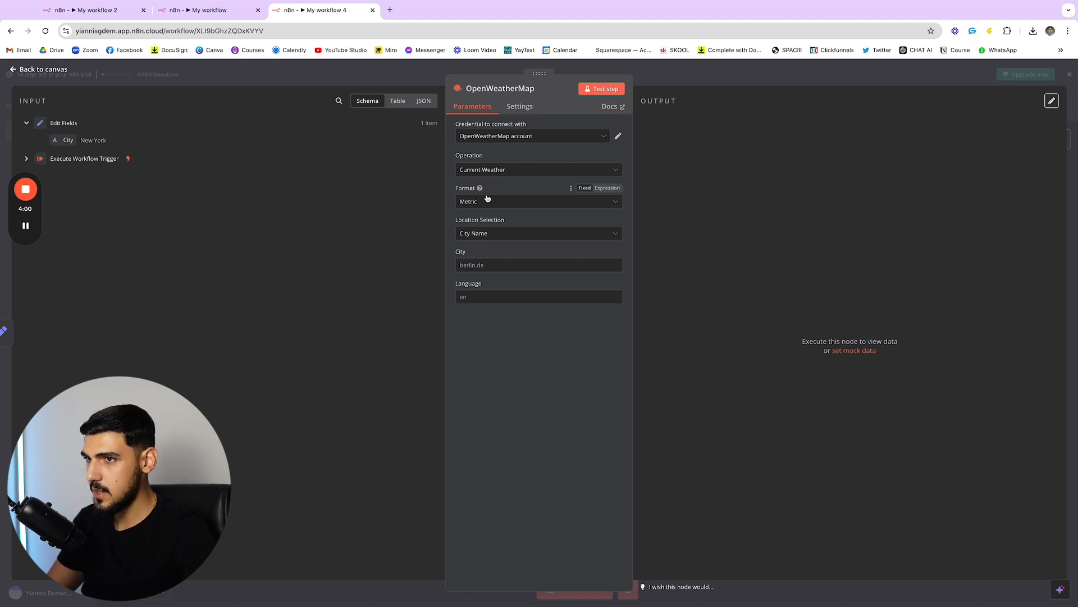
left_click(482, 198)
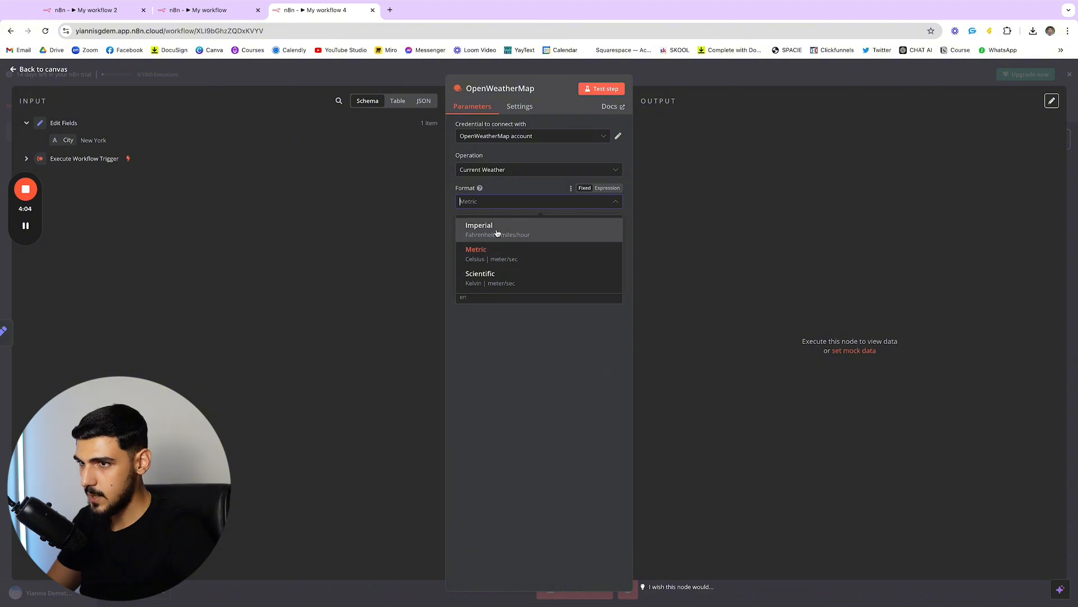
left_click(508, 188)
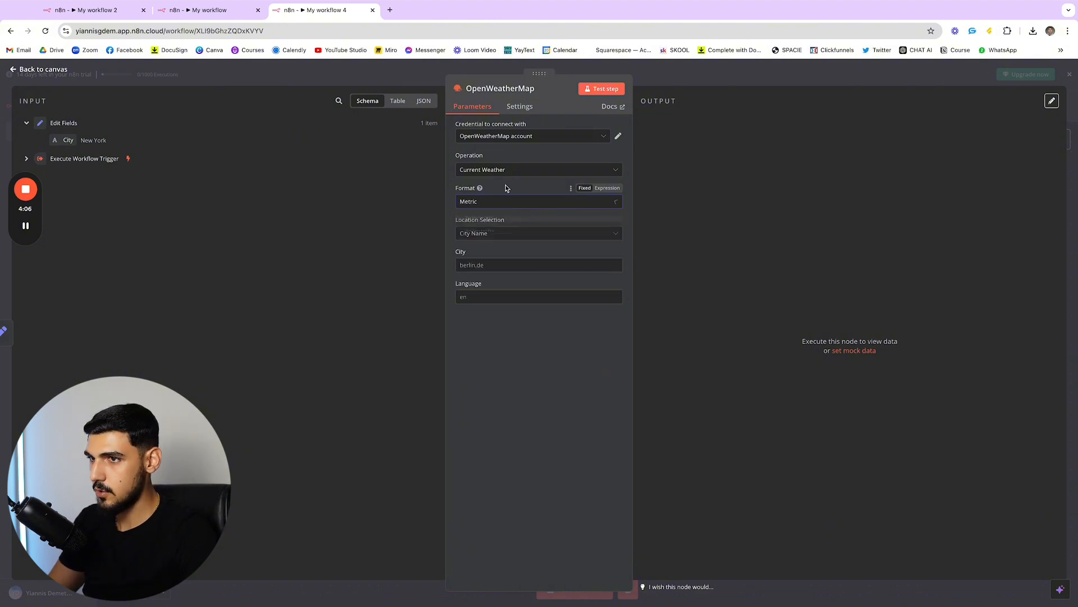
left_click(502, 234)
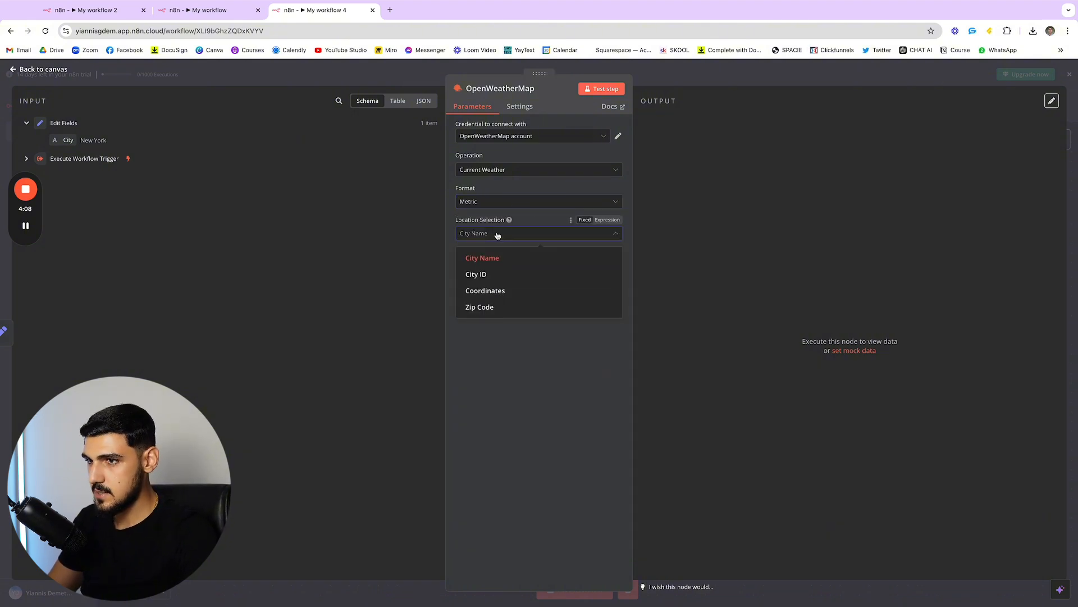
left_click(475, 256)
mouse_move(507, 225)
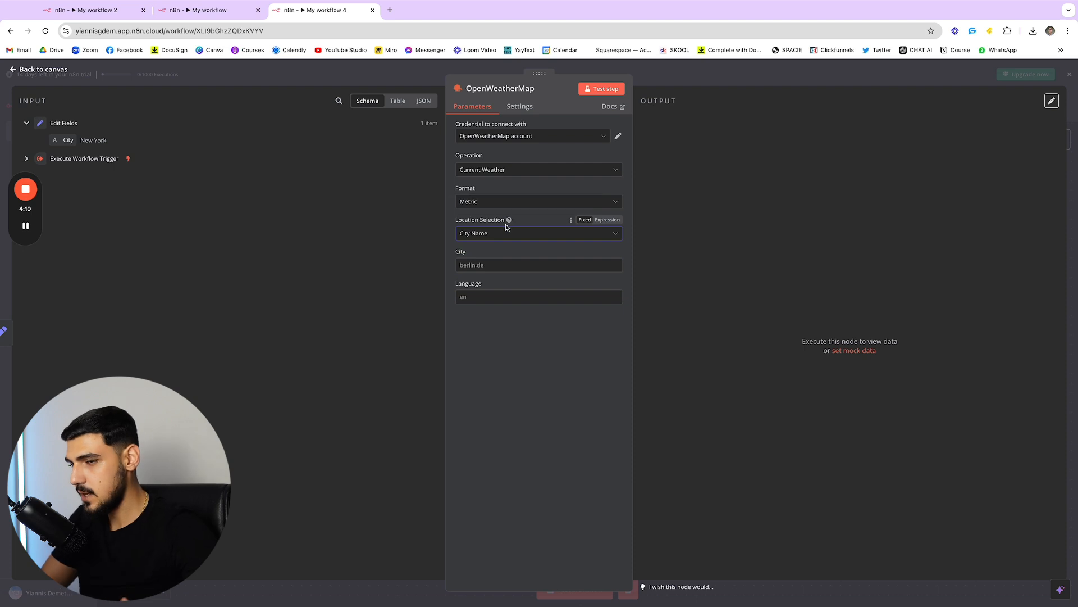
left_click(507, 231)
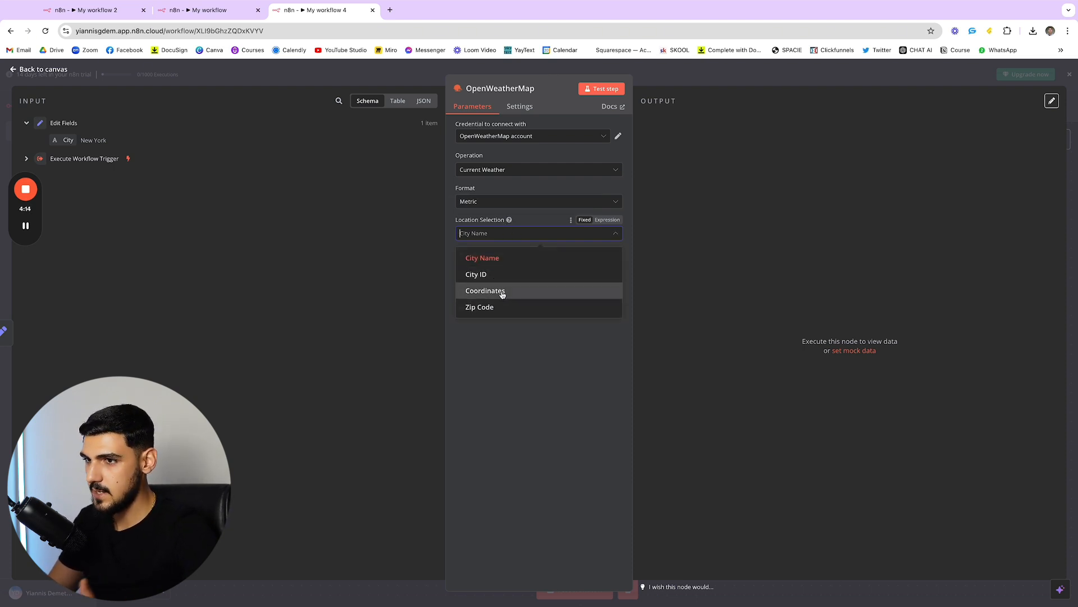
left_click(525, 223)
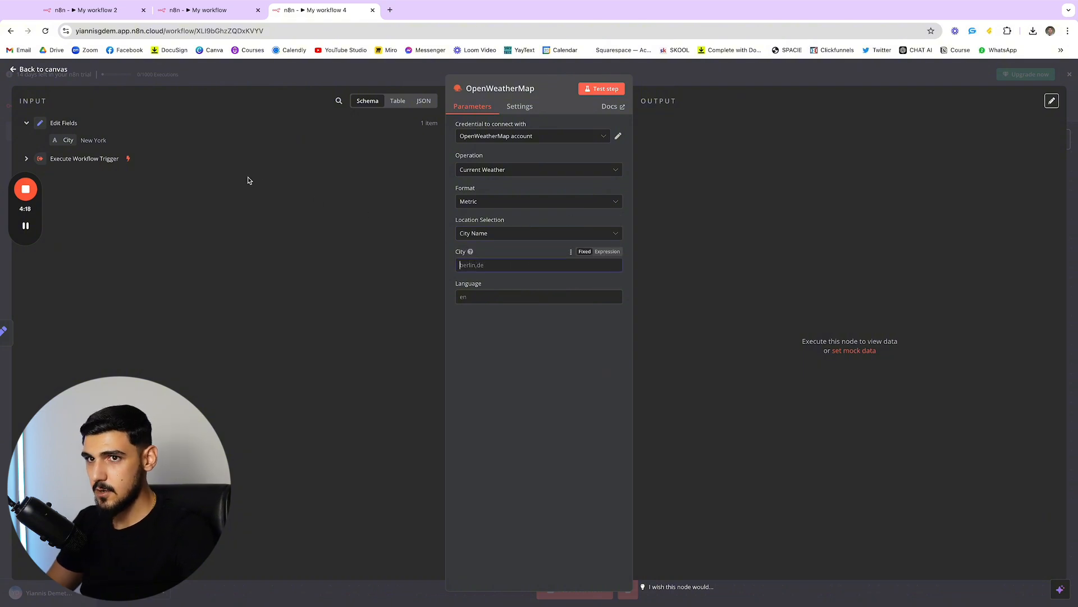
- Map the City value from Edit Fields into the OpenWeatherMap City parameter and compare the input data as table and schema
left_click_drag(68, 141, 483, 265)
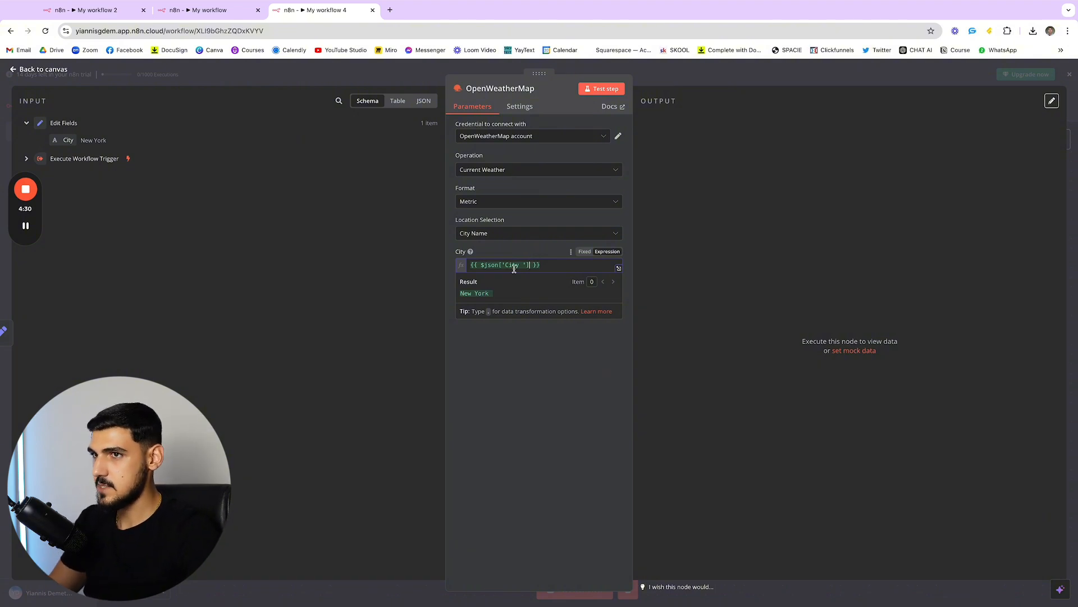
left_click(398, 103)
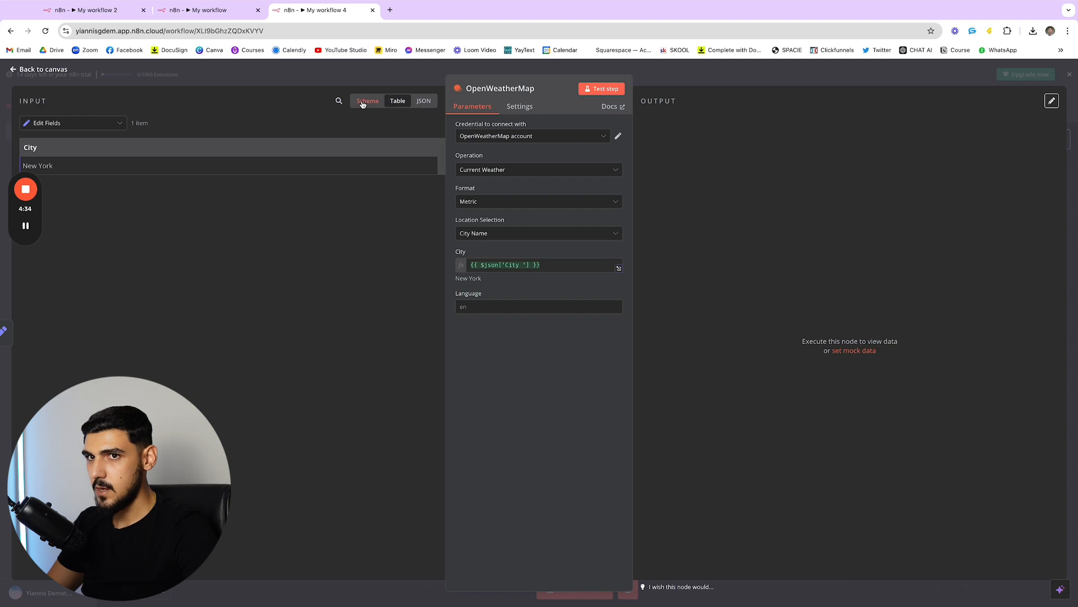
left_click(363, 103)
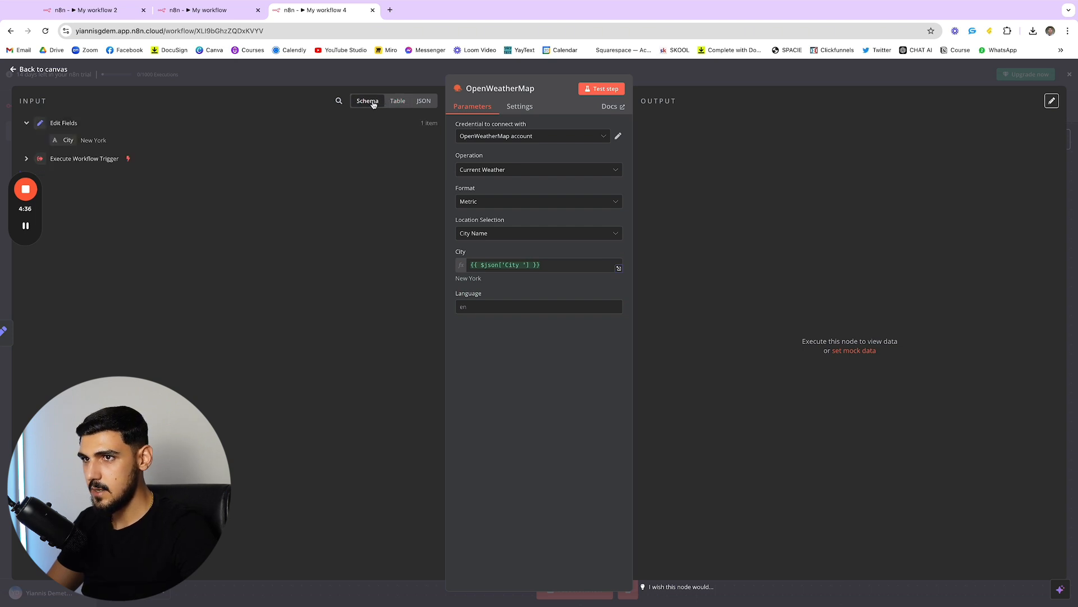
- View the Edit Fields input data as table and JSON, then return to the canvas
left_click(398, 103)
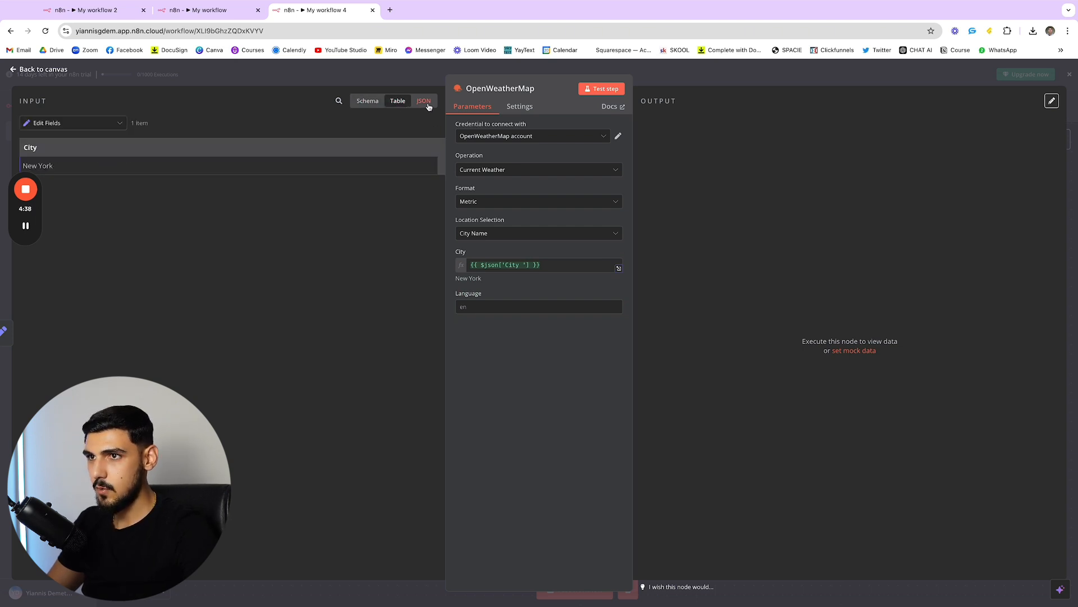
left_click(424, 102)
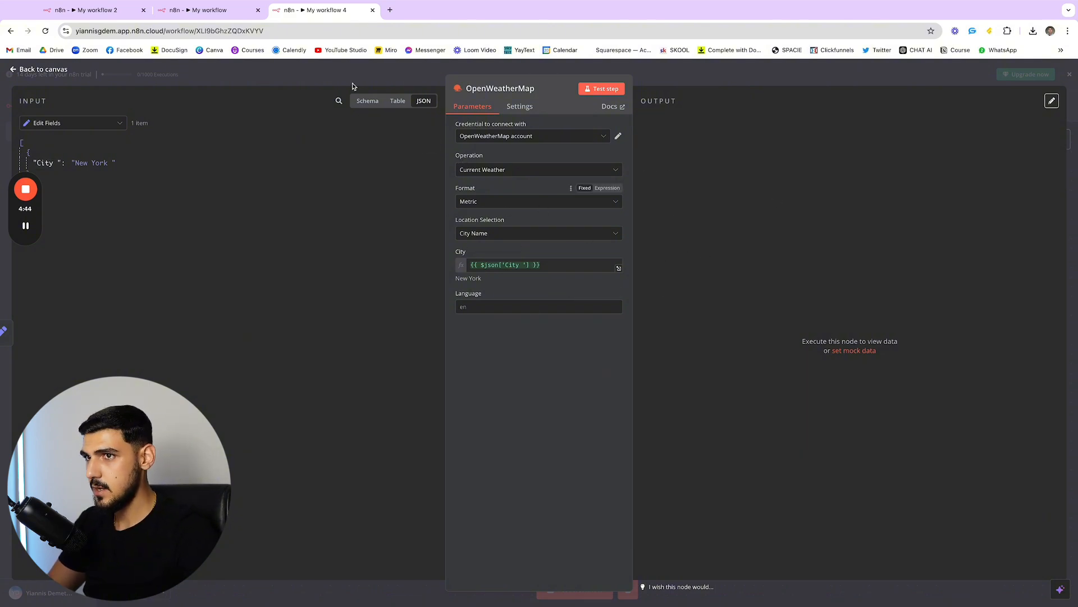
mouse_move(48, 162)
left_mouse_down()
mouse_move(165, 154)
mouse_move(169, 185)
mouse_move(50, 178)
left_mouse_up()
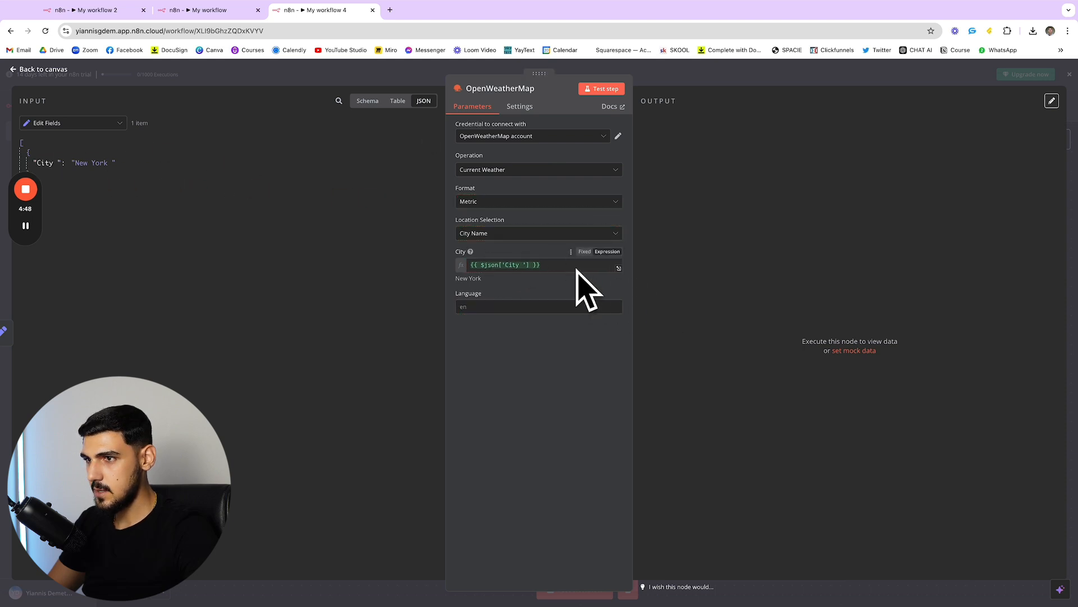
key("Escape")
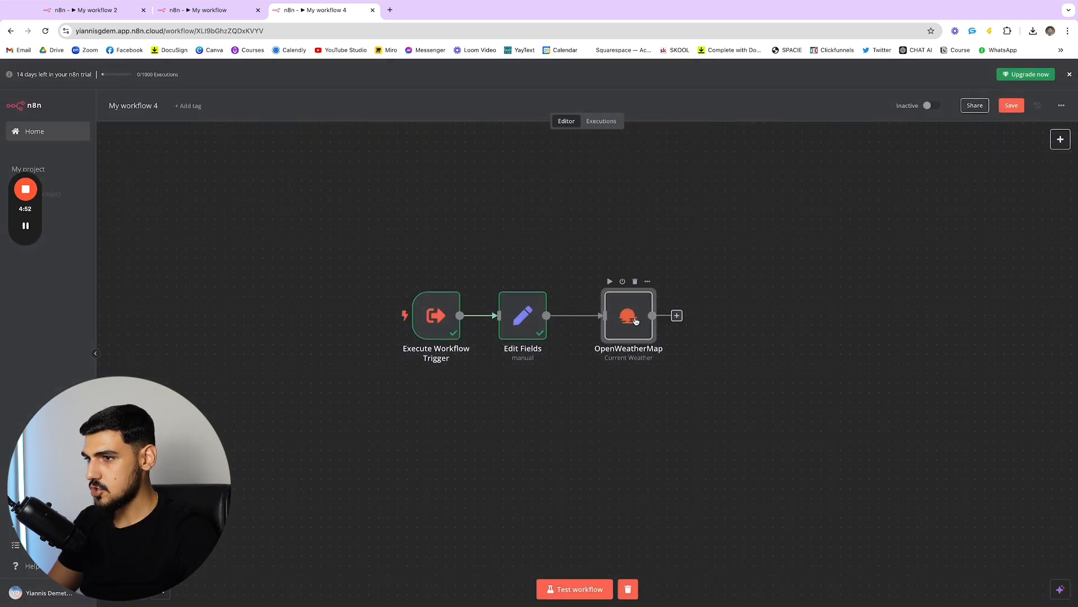
- Reopen the OpenWeatherMap node, test the step, review its weather output and return to the canvas
left_click(648, 282)
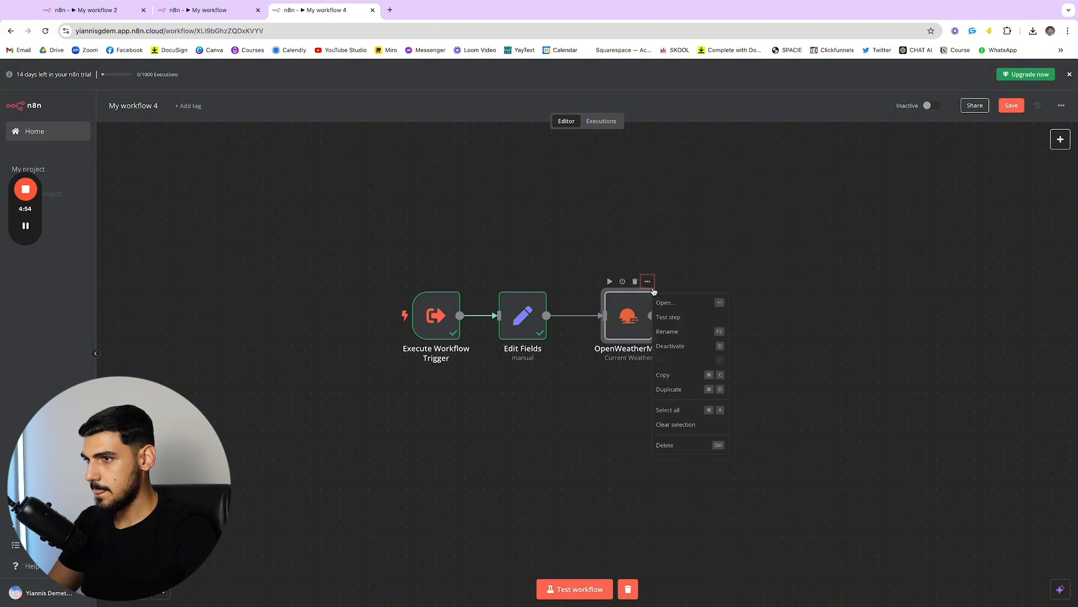
left_click(665, 302)
left_click(604, 89)
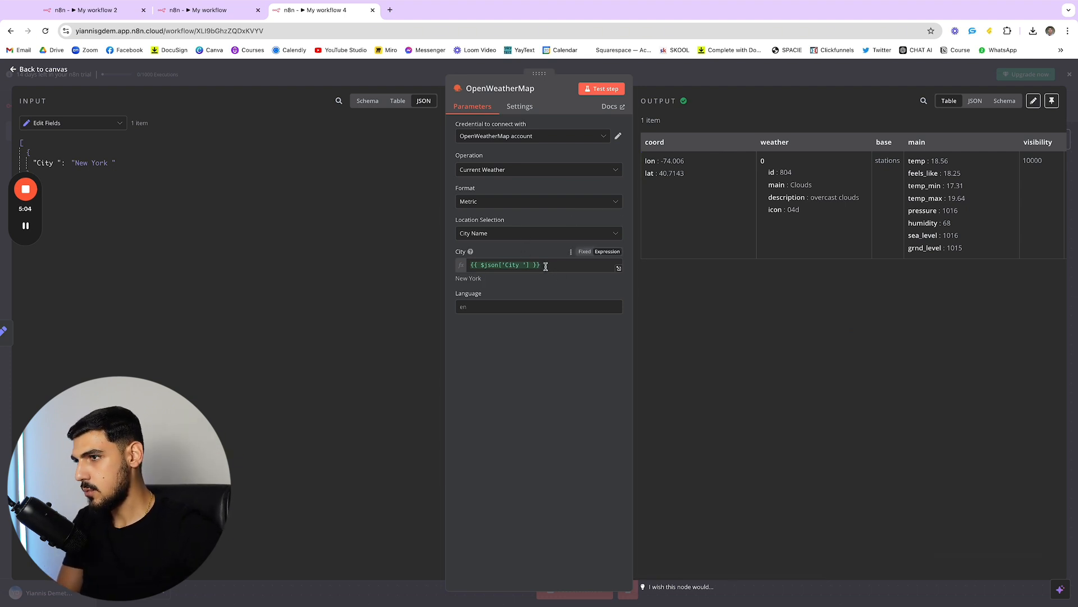
scroll(808, 236, "right", 3)
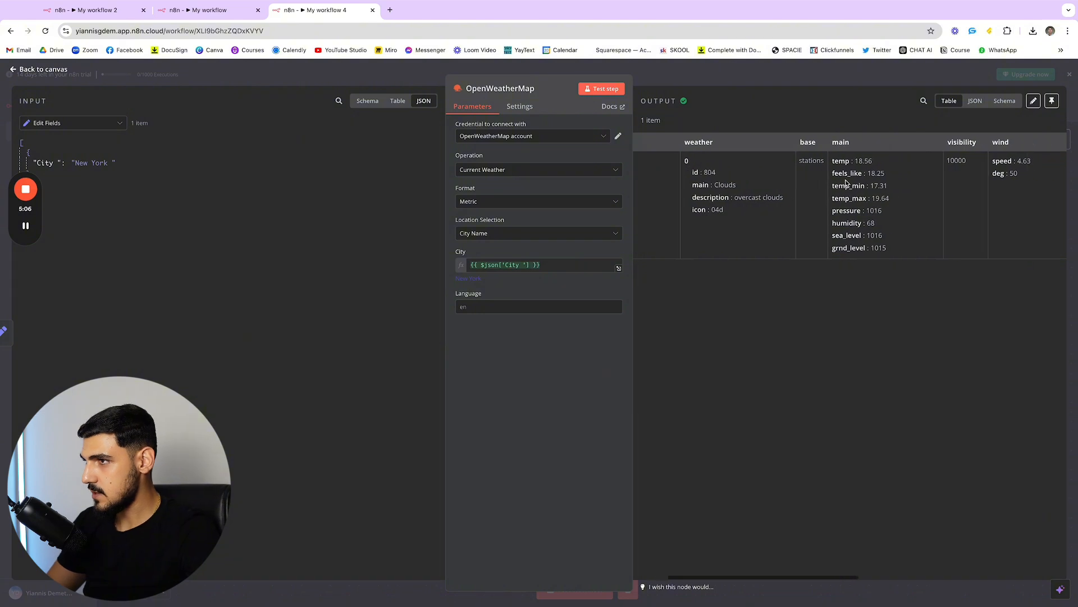
scroll(846, 183, "right", 1)
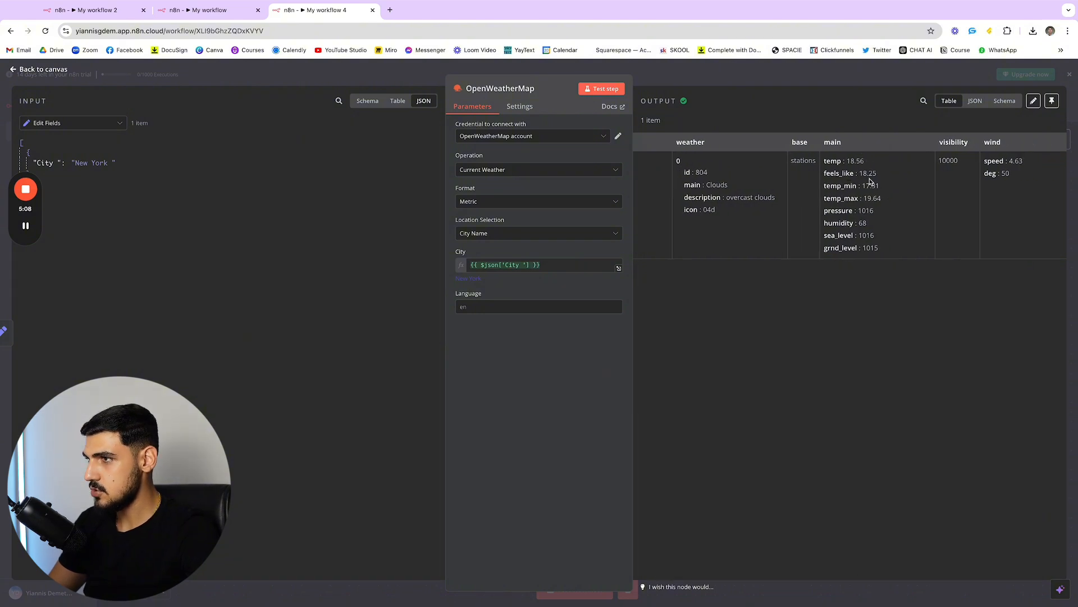
scroll(854, 185, "right", 1)
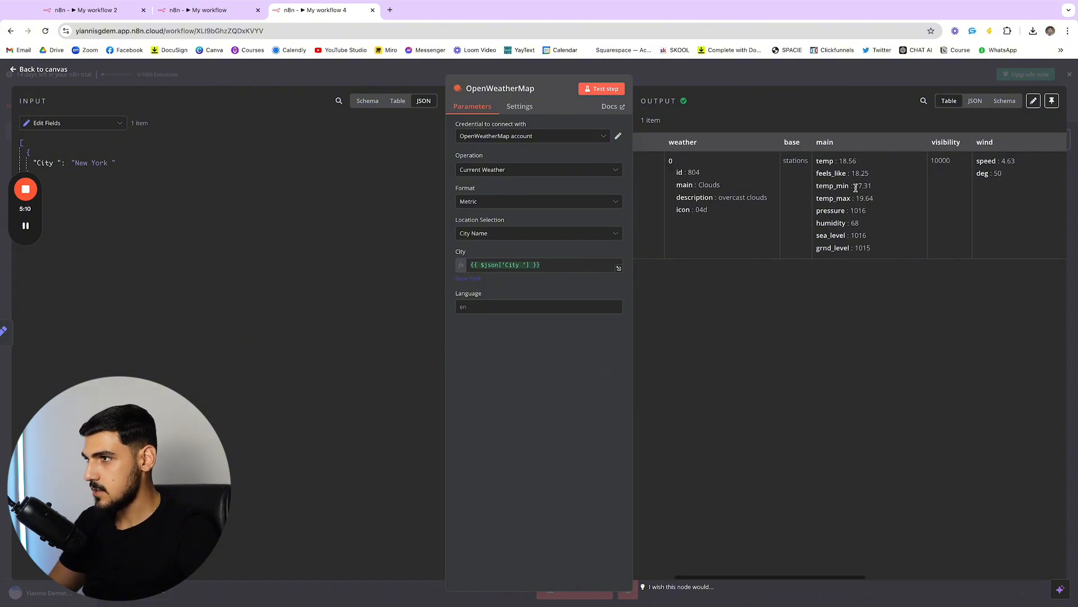
key("Escape")
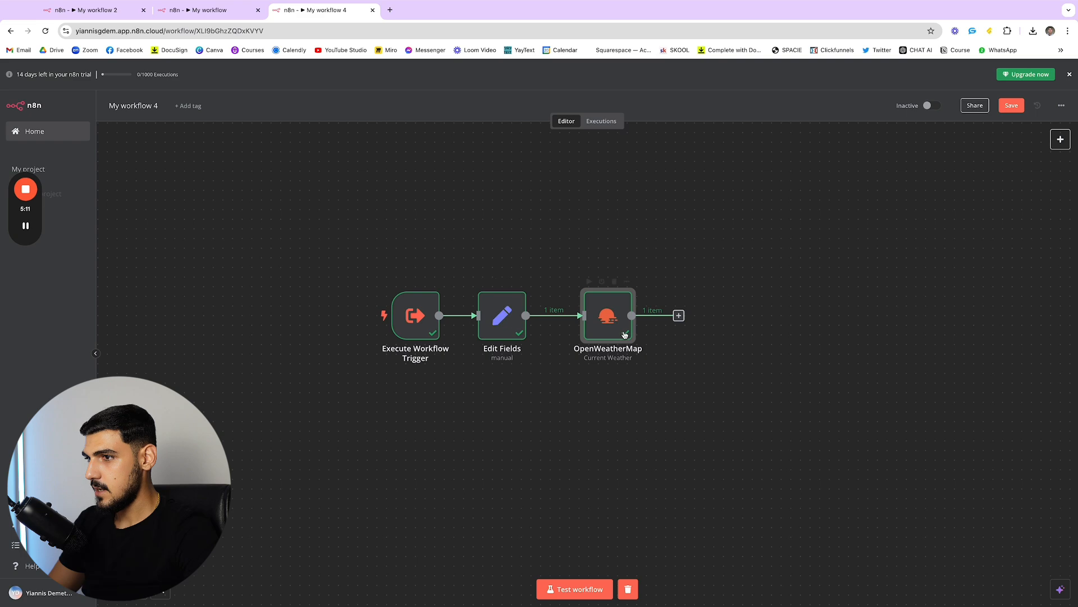
- Reexamine the OpenWeatherMap output table and compare it with the AI Agent workflow that has to use the data
left_click(678, 315)
left_click(627, 283)
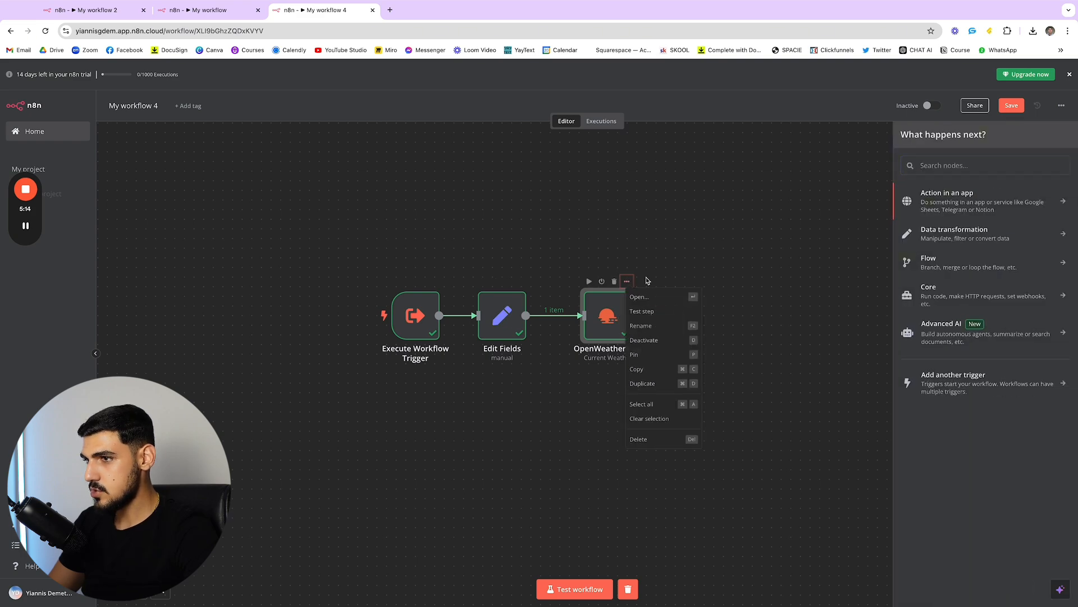
left_click(651, 298)
scroll(758, 190, "left", 3)
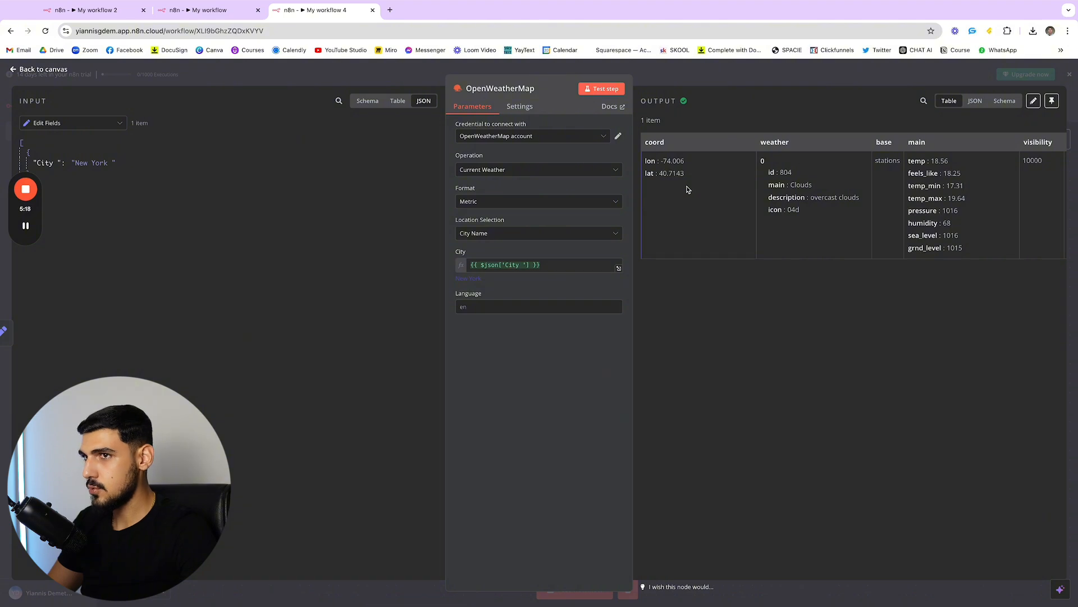
left_click(198, 10)
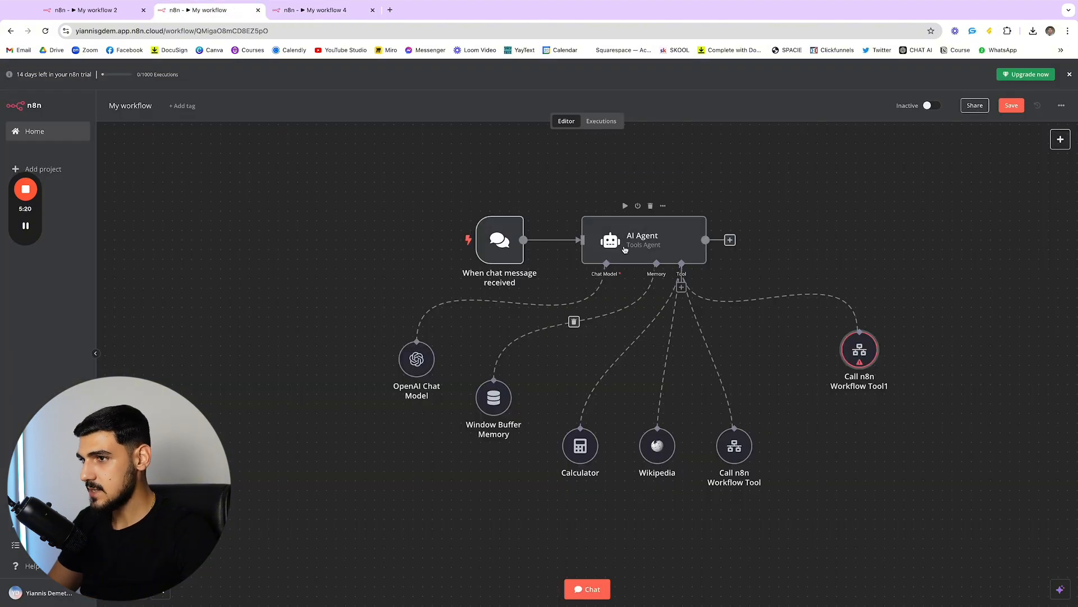
left_click(341, 10)
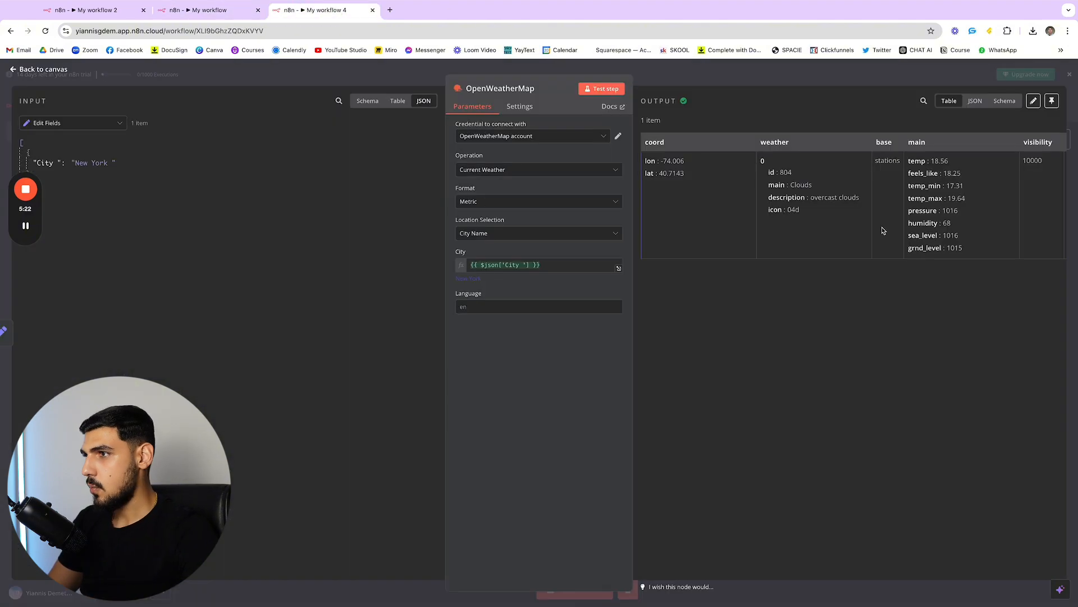
scroll(890, 222, "right", 3)
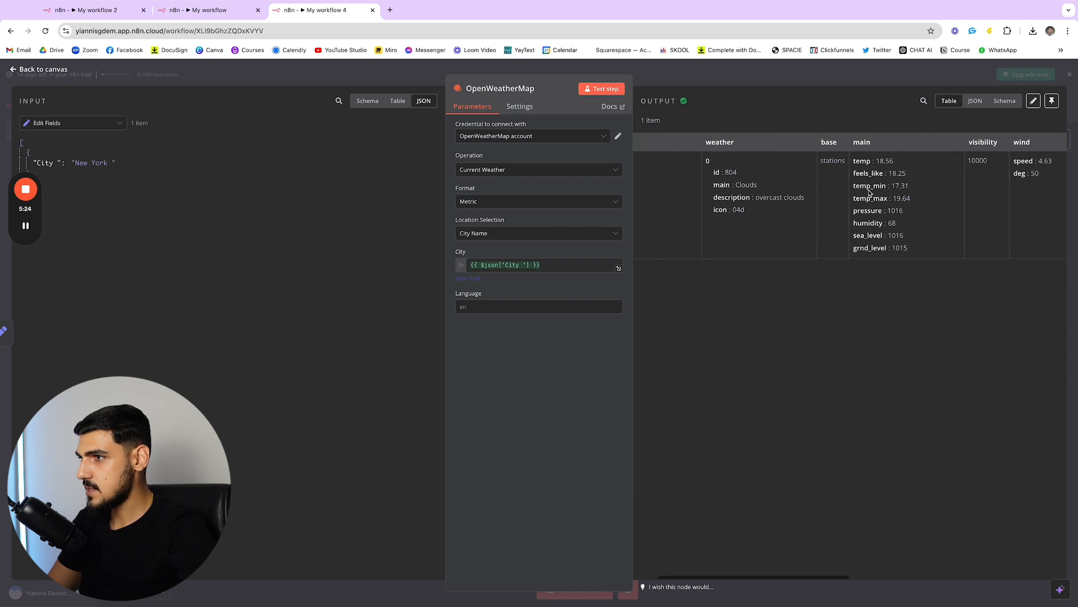
scroll(837, 185, "left", 3)
key("Escape")
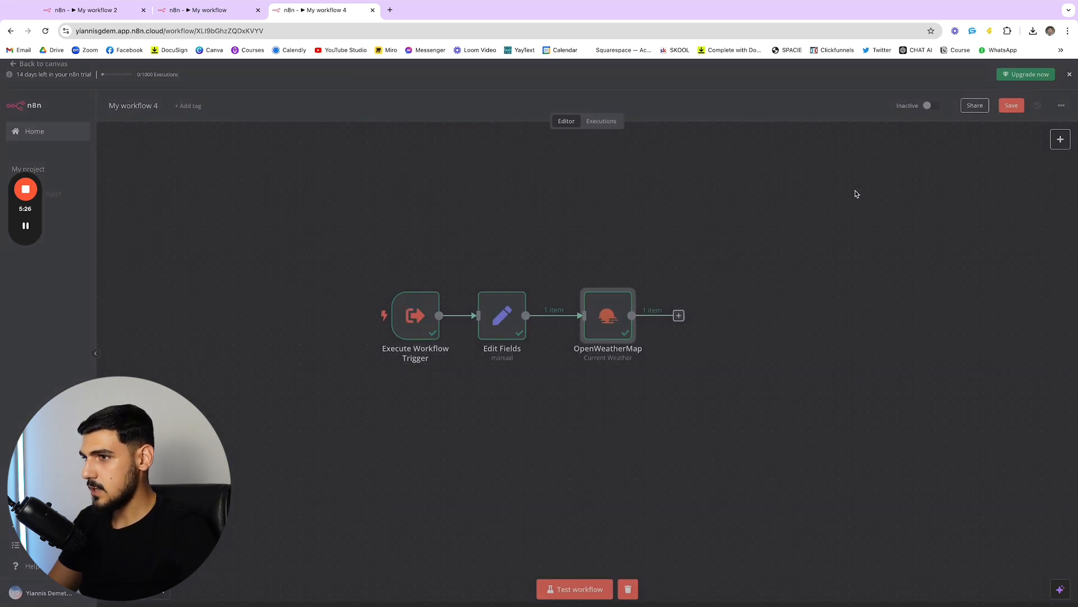
- Add an OpenAI node with the "Message a model" action after the OpenWeatherMap node
left_click(678, 315)
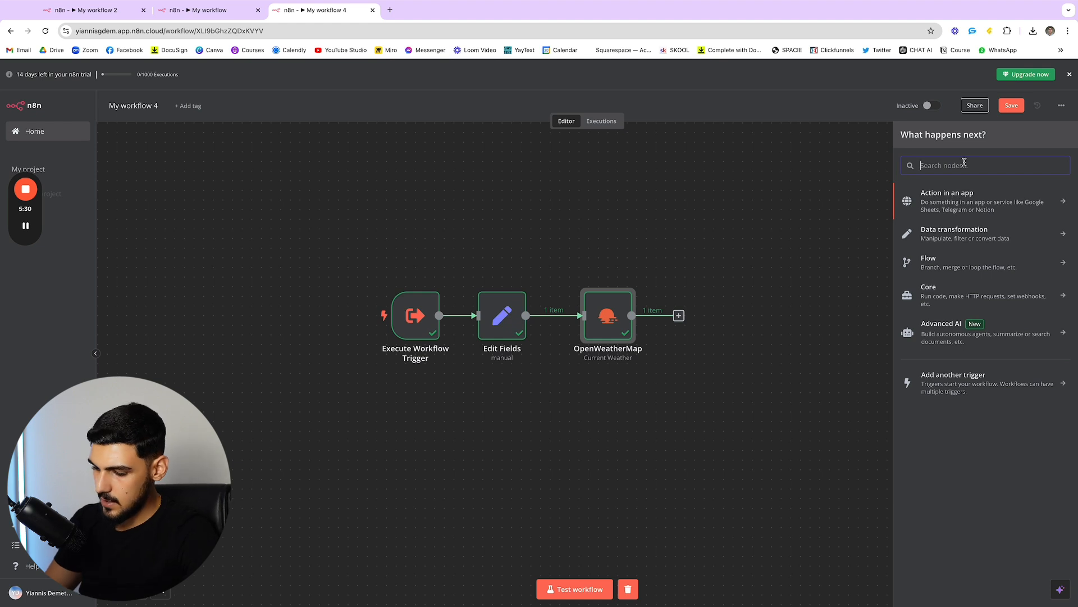
type("ll")
key("BackSpace")
key("BackSpace")
type("open")
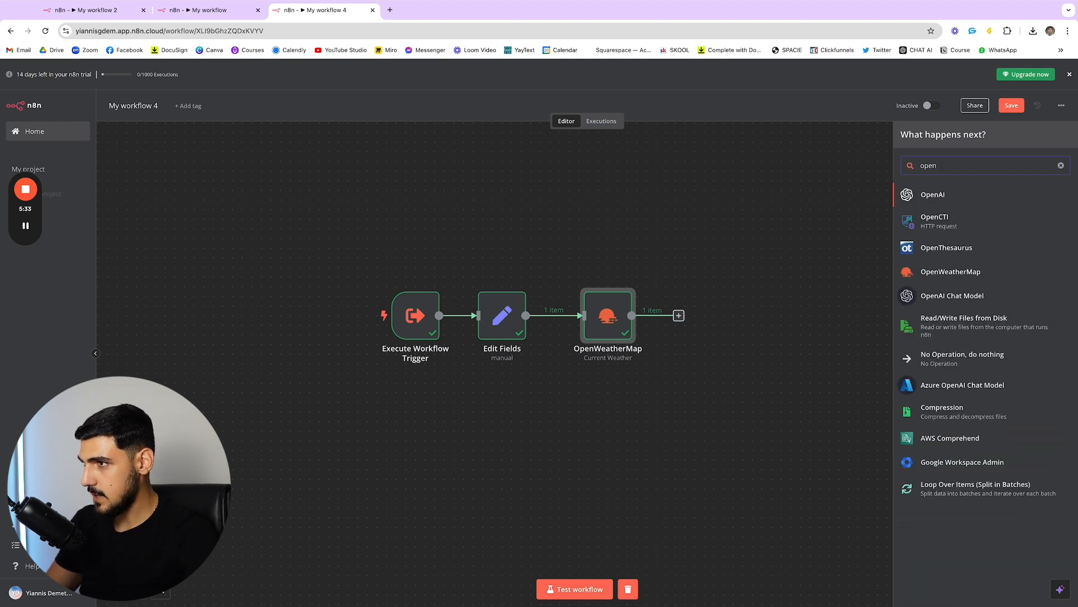
left_click(954, 195)
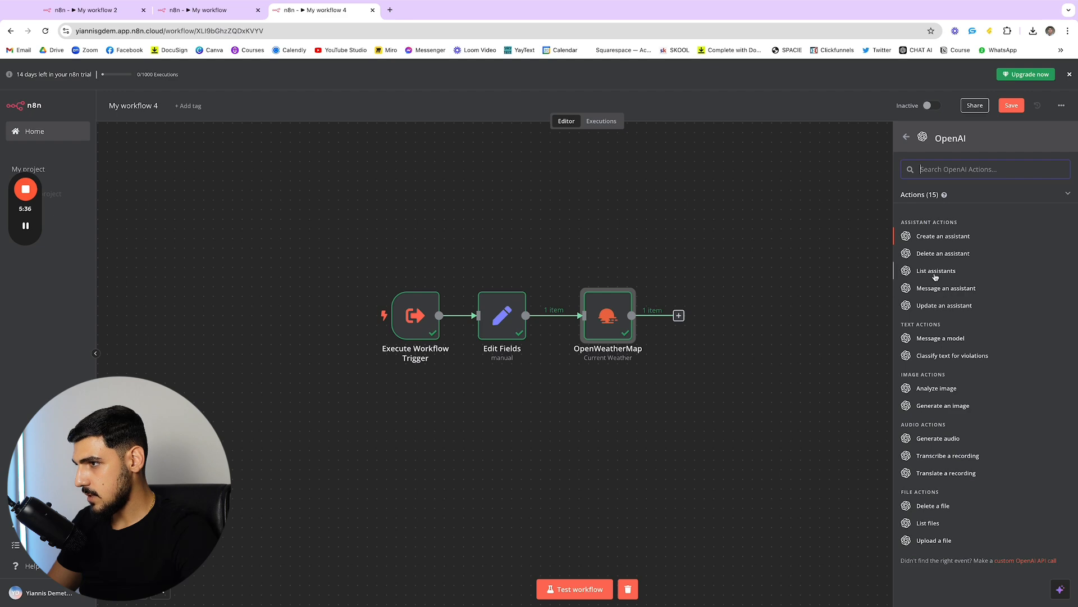
left_click(939, 338)
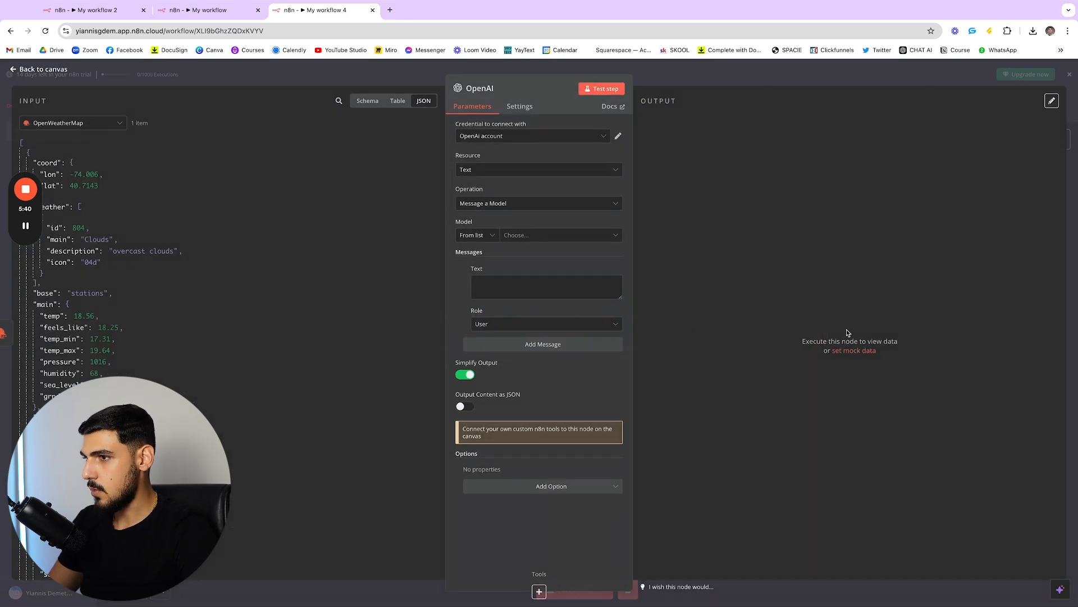
key("Escape")
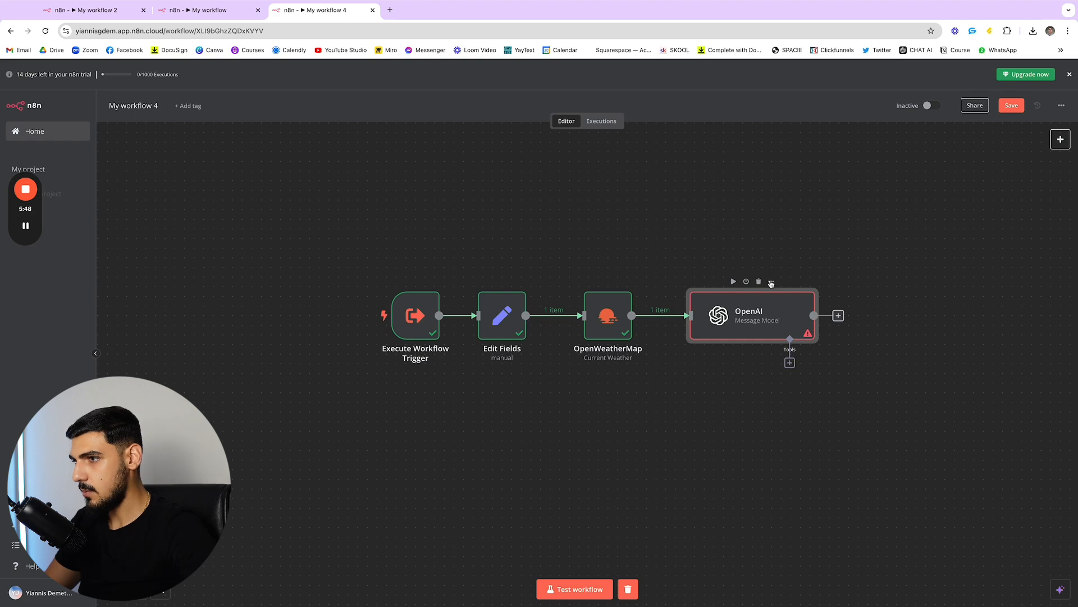
- Reopen the OpenAI node, keep the Message a Model operation and set the model to GPT-4
left_click(771, 283)
left_click(802, 299)
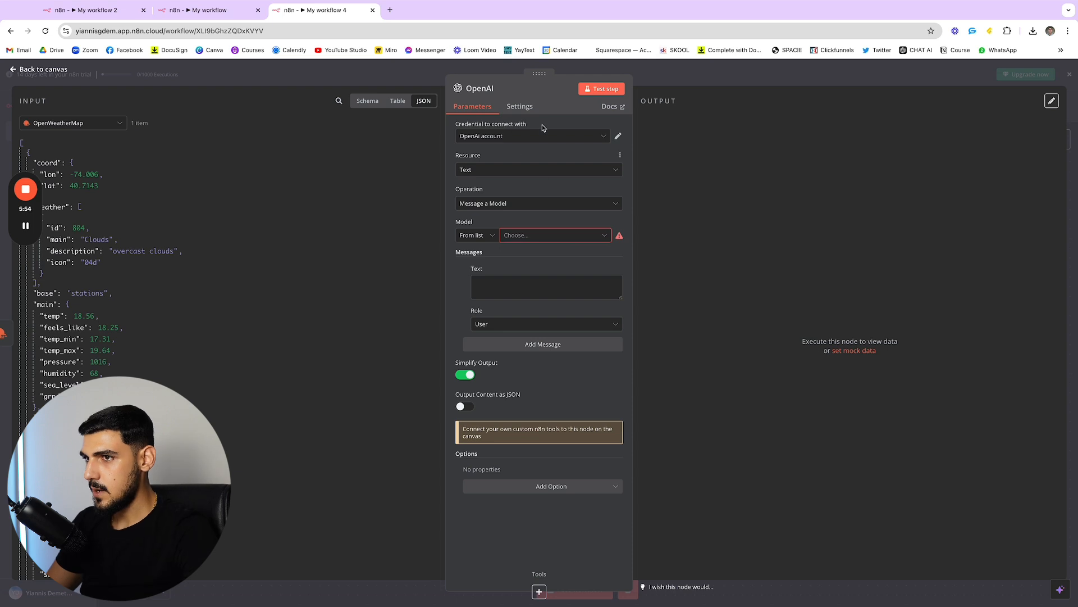
left_click(524, 209)
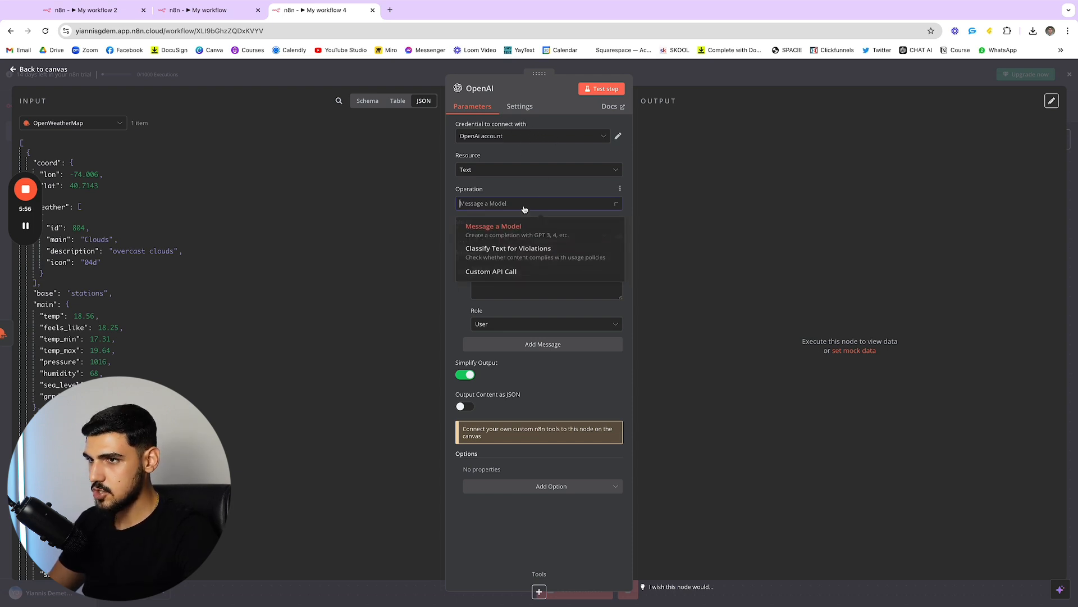
left_click(531, 231)
left_click(540, 235)
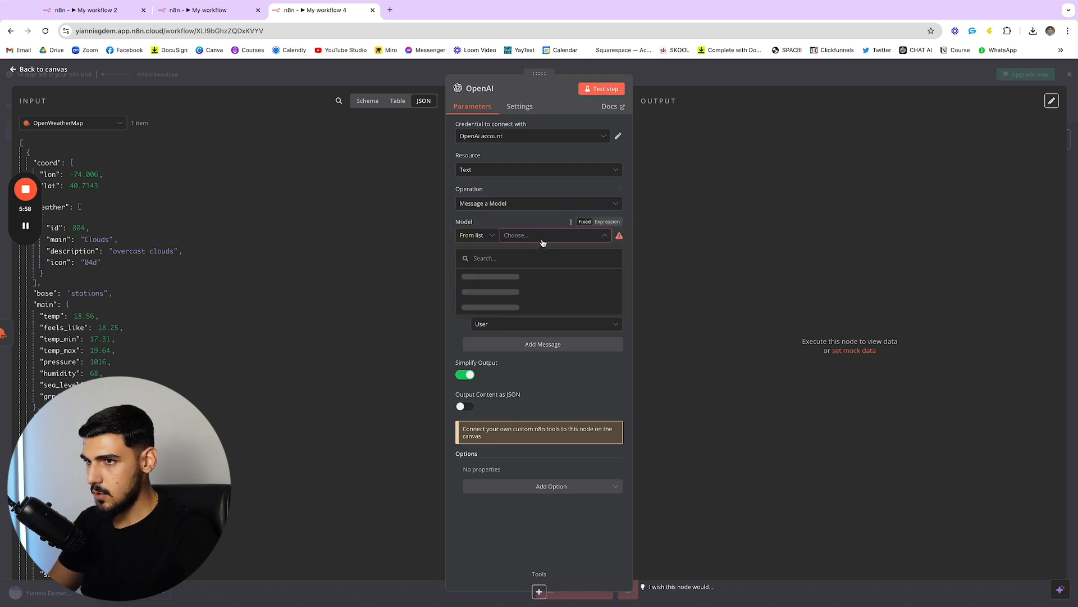
scroll(502, 293, "down", 2)
left_click(492, 312)
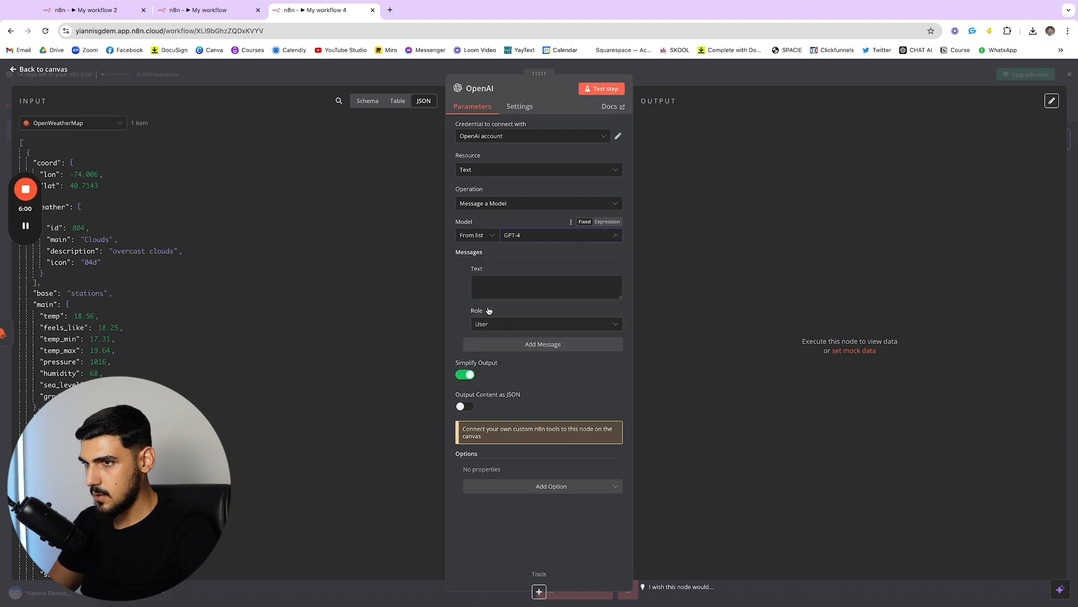
- Enlarge the message text box and enter "Convert the output of openweathermap in plain english and add some emojis to it", followed by "Data is:"
left_click(506, 286)
left_click_drag(619, 296, 620, 363)
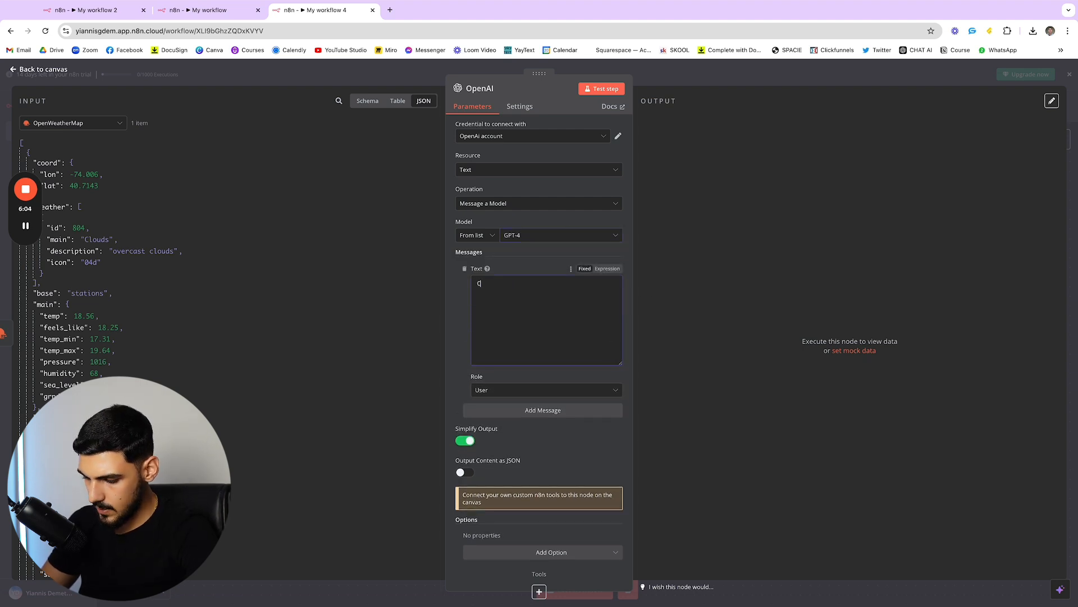
type("Convert the output of open")
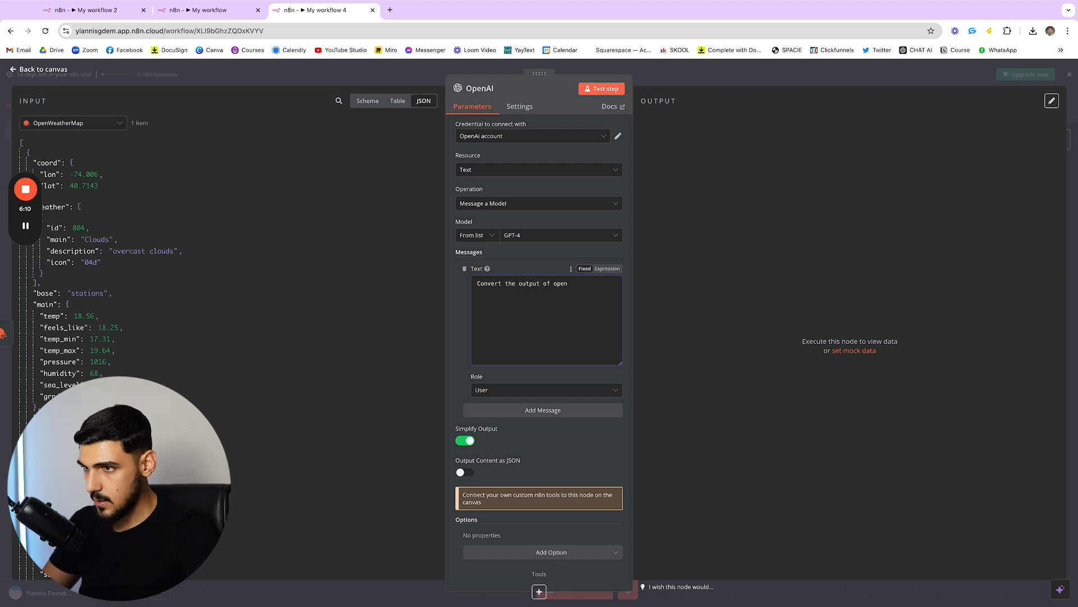
type("weathermap in plain english an")
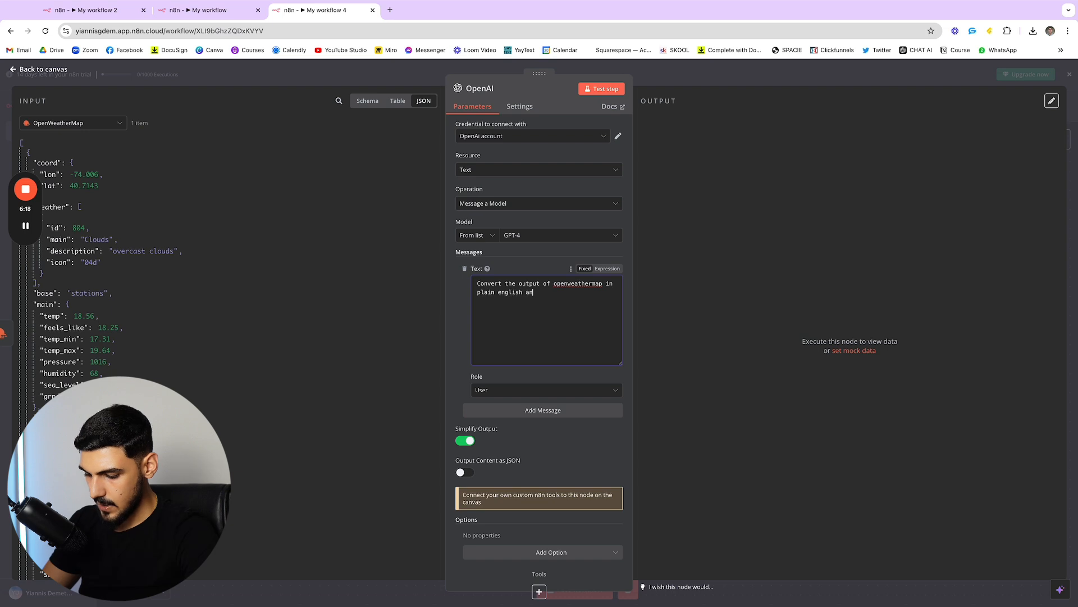
type("emojis to it  ")
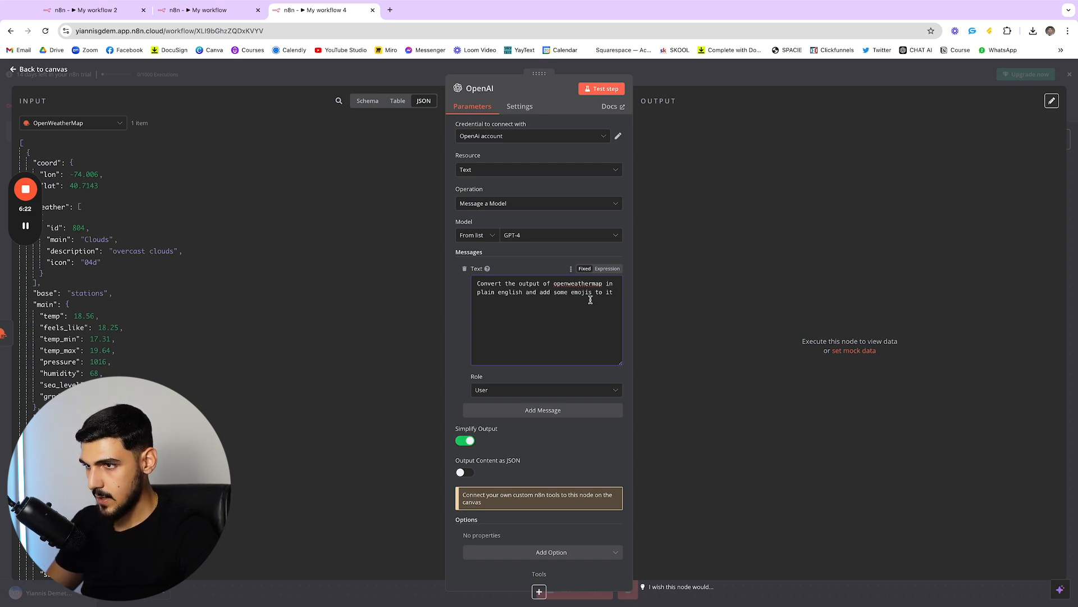
type("Da")
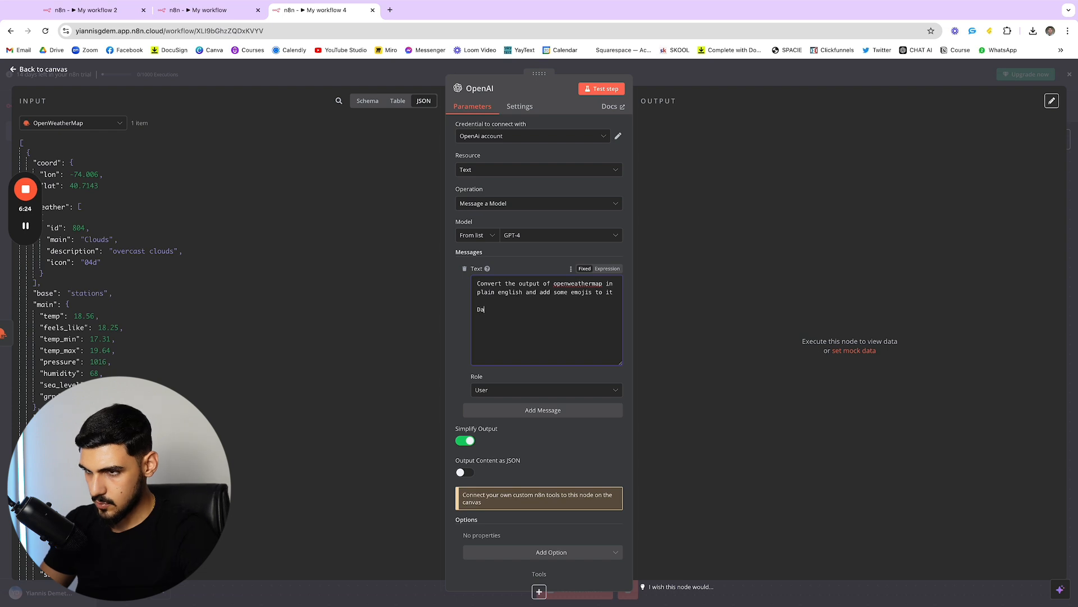
type("ta is:")
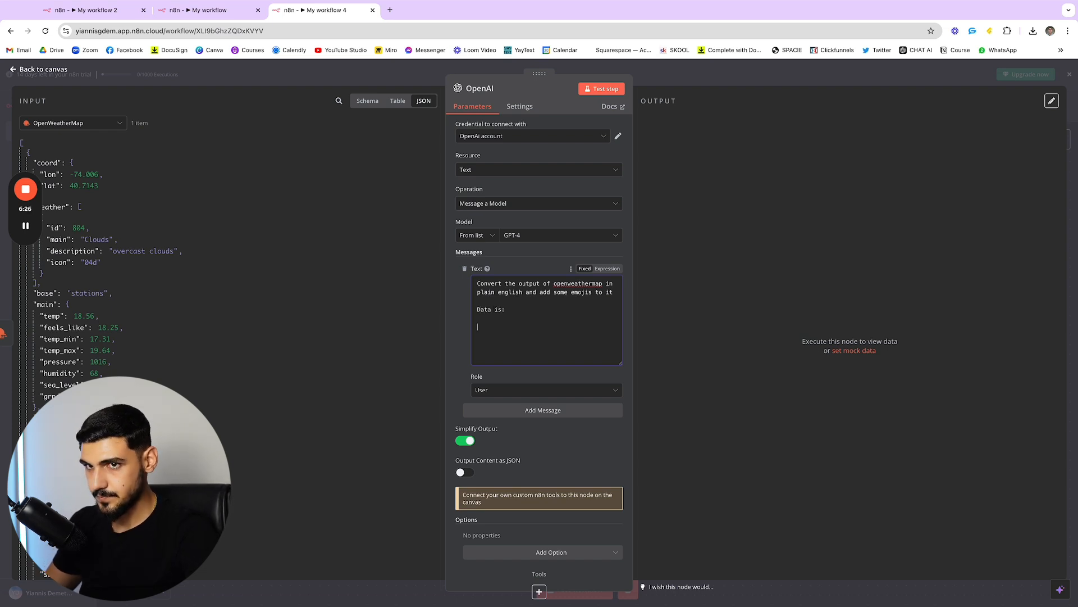
- Copy the whole OpenWeatherMap JSON output and paste it below "Data is:" in the OpenAI message text
left_click(429, 146)
scroll(236, 260, "down", 2)
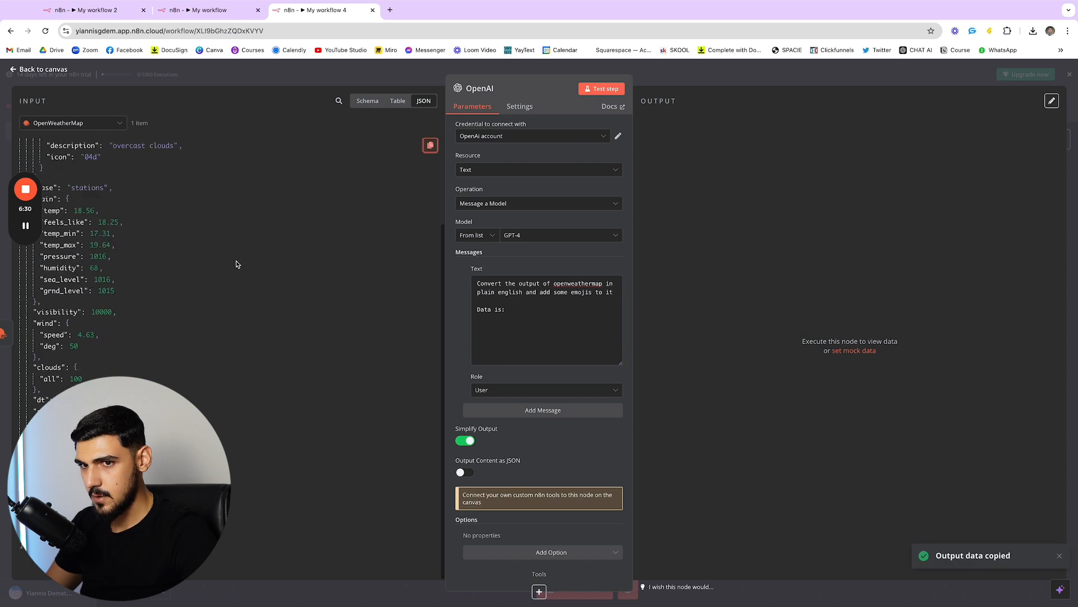
scroll(186, 238, "up", 2)
left_click(487, 321)
right_click(490, 326)
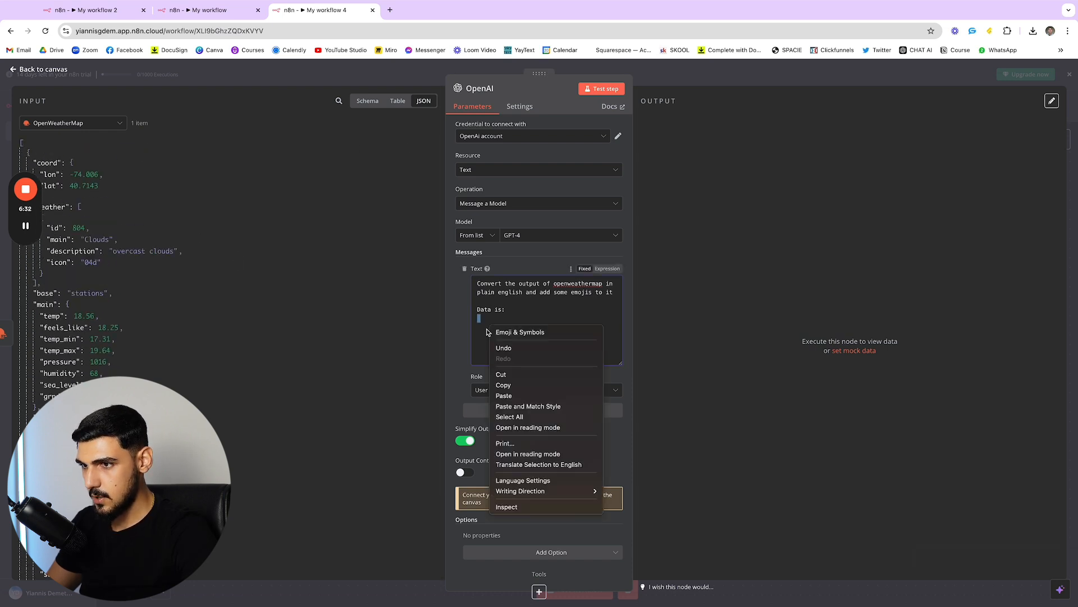
left_click(504, 395)
scroll(522, 314, "up", 10)
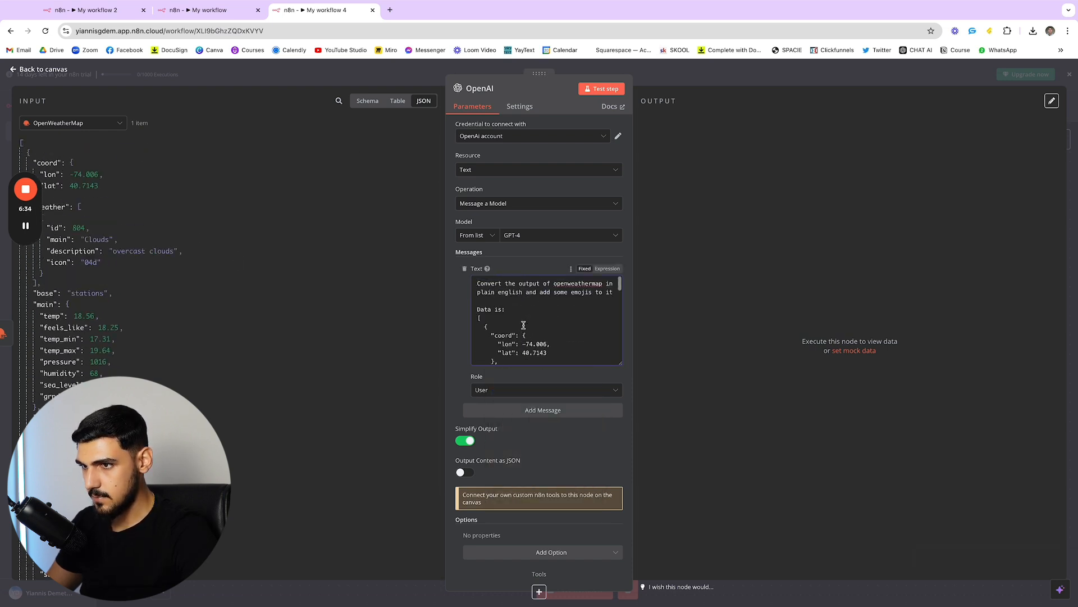
key("Return")
scroll(521, 320, "down", 3)
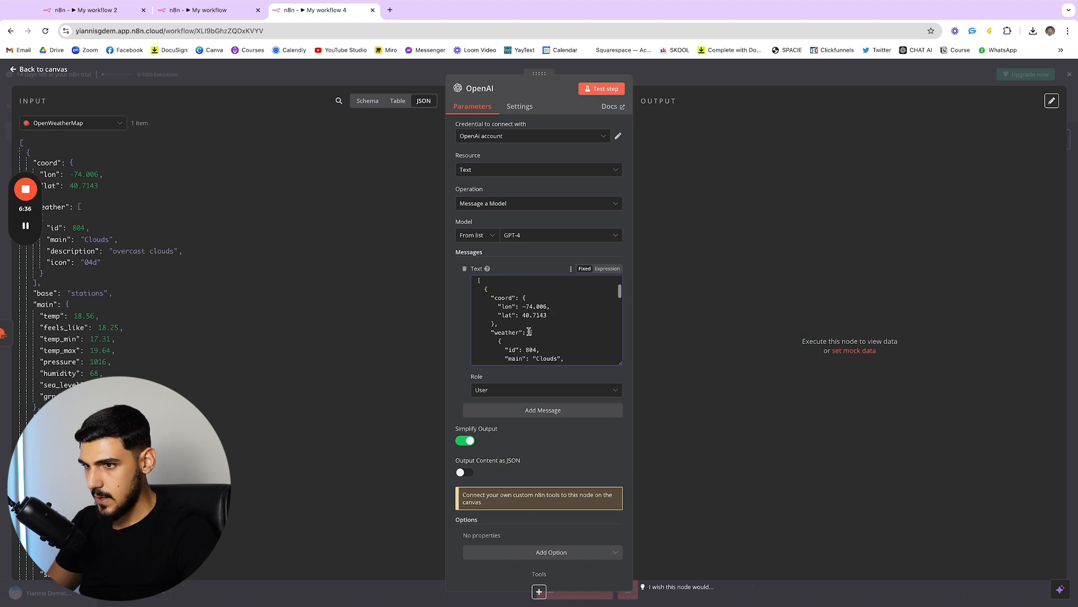
- Test the OpenAI node, check the message content it generates, and return to the canvas
scroll(522, 320, "up", 5)
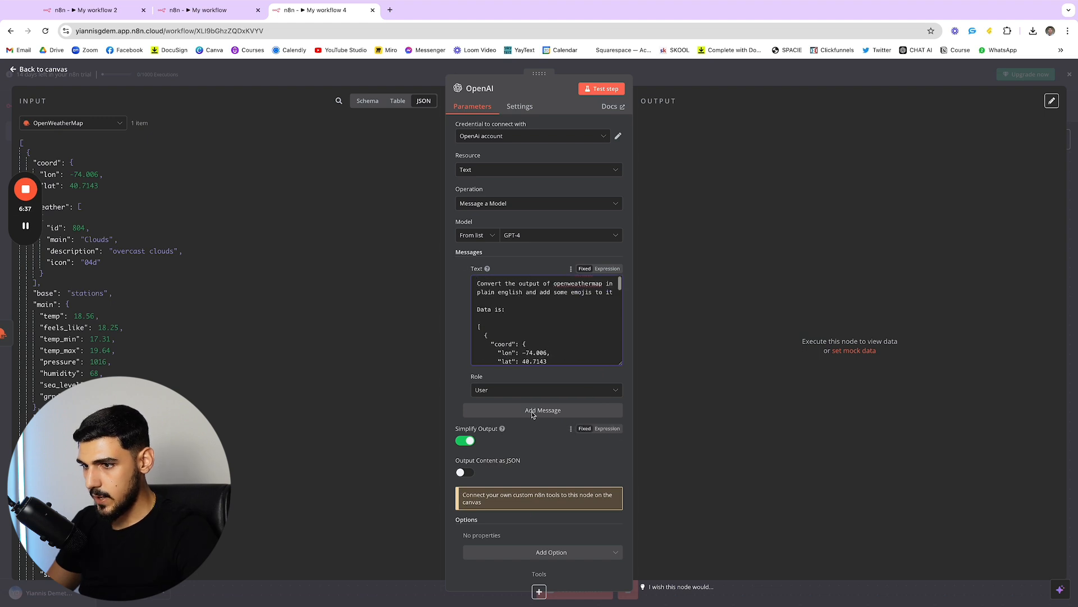
left_click(601, 89)
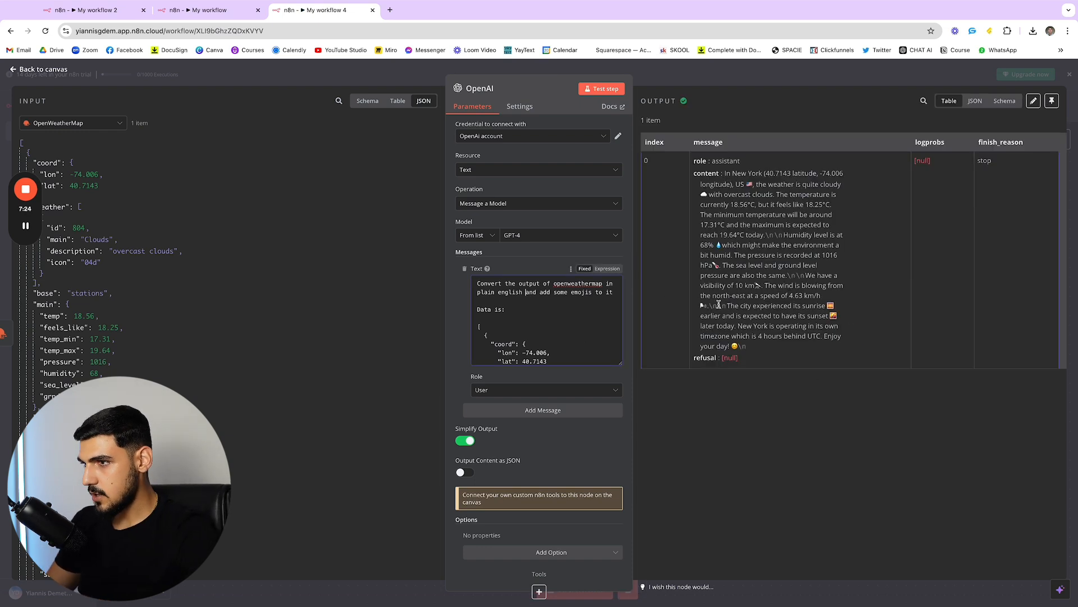
mouse_move(709, 174)
left_mouse_down()
mouse_move(740, 191)
mouse_move(779, 356)
mouse_move(722, 173)
left_mouse_up()
left_click(780, 344)
key("Escape")
scroll(886, 322, "right", 2)
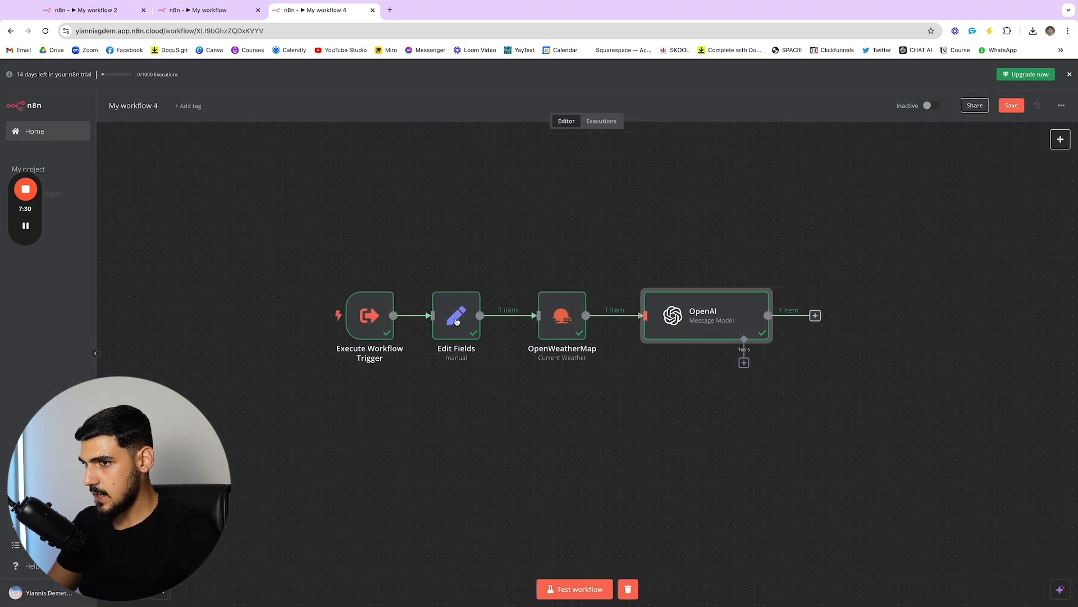
- Add an Edit Fields (Set) node after the OpenAI node and rename it RESPONSE
left_click(814, 315)
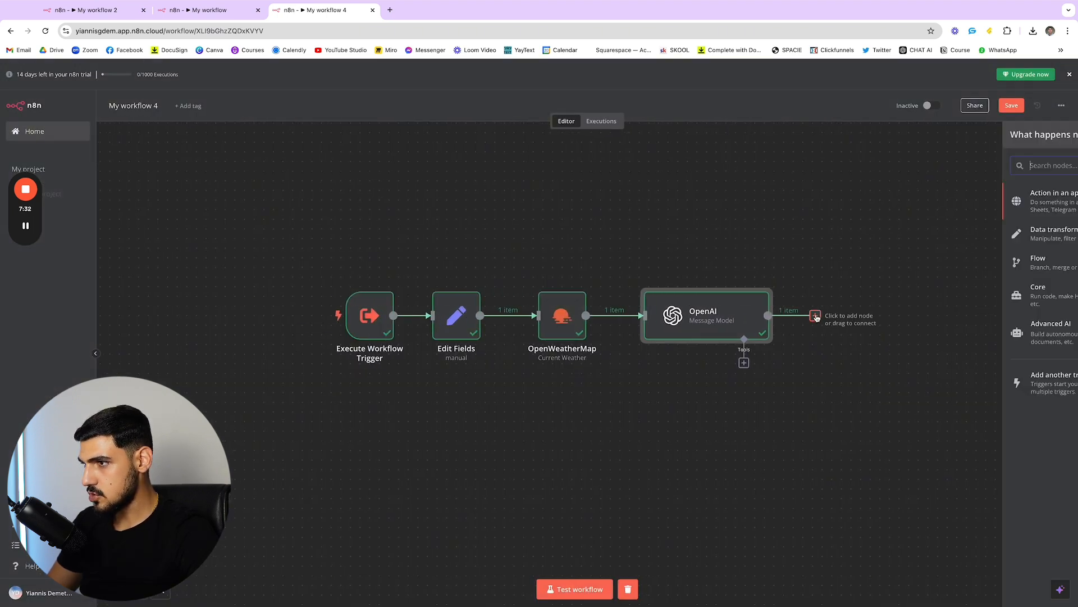
left_click(948, 228)
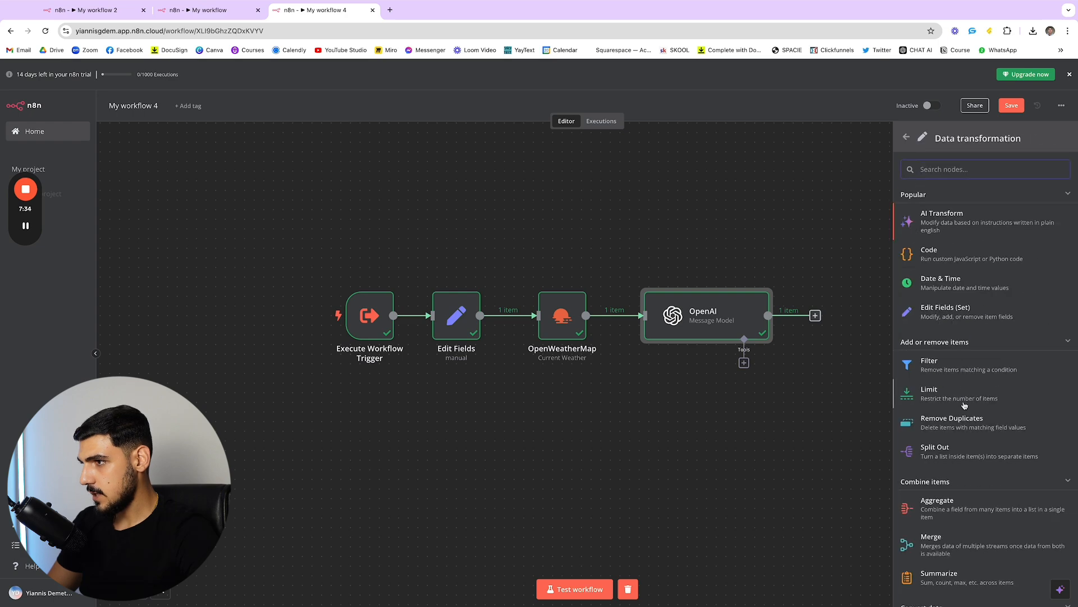
left_click(982, 311)
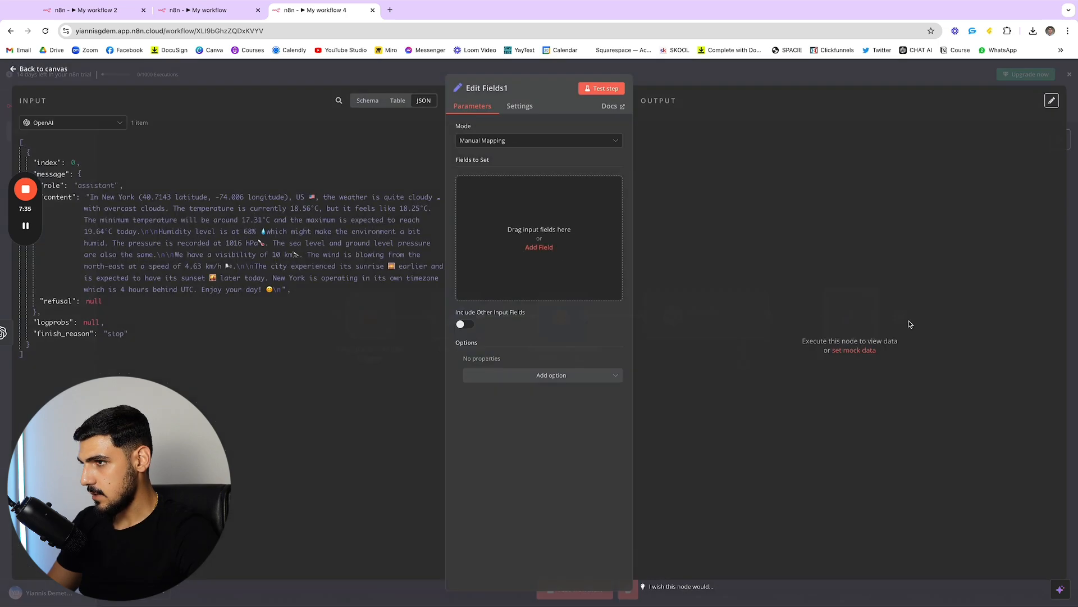
left_click(512, 89)
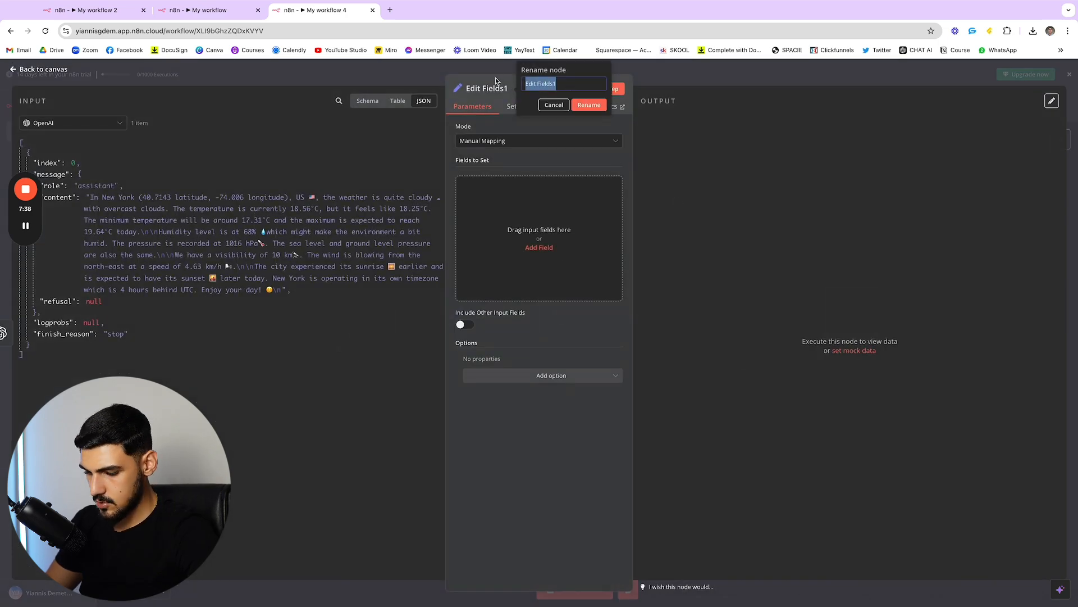
type("RESP")
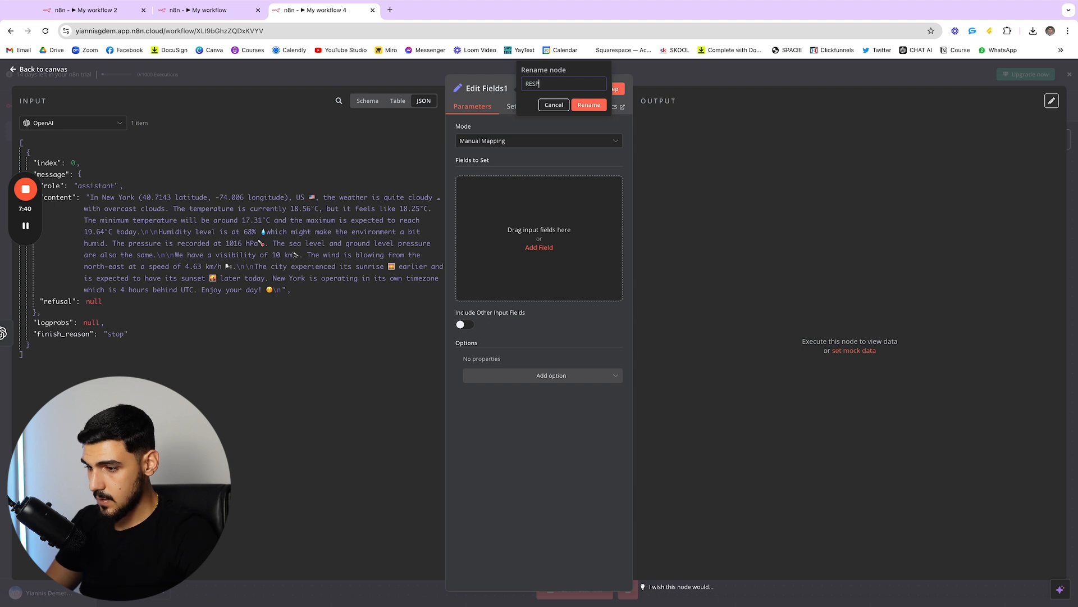
type("ONSE")
left_click(589, 105)
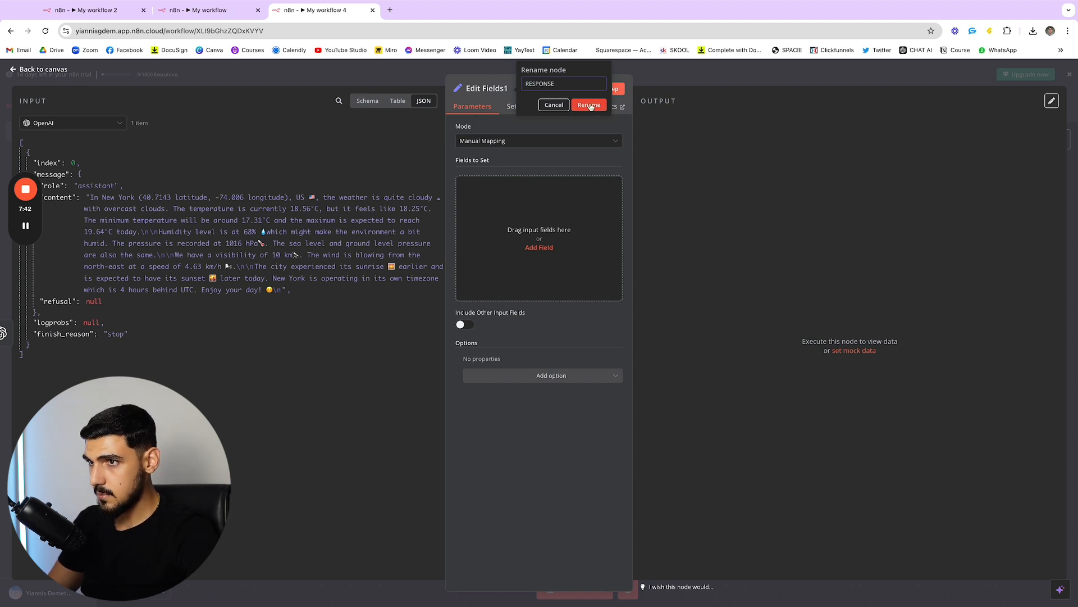
- Add a string field named "Response" to the RESPONSE node and map its value to the OpenAI message content
left_click(558, 210)
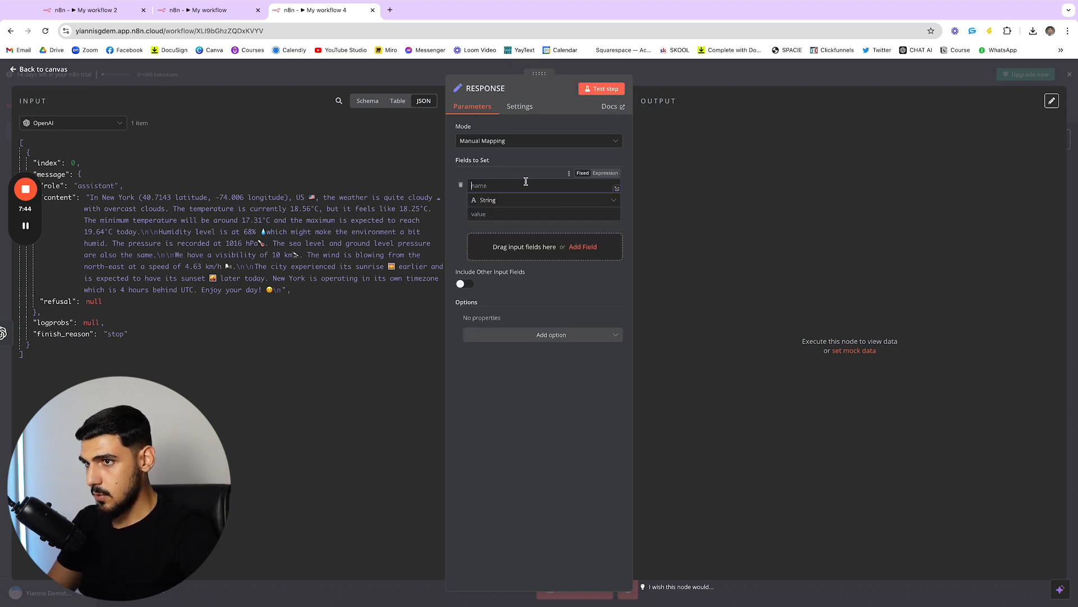
type("Respon")
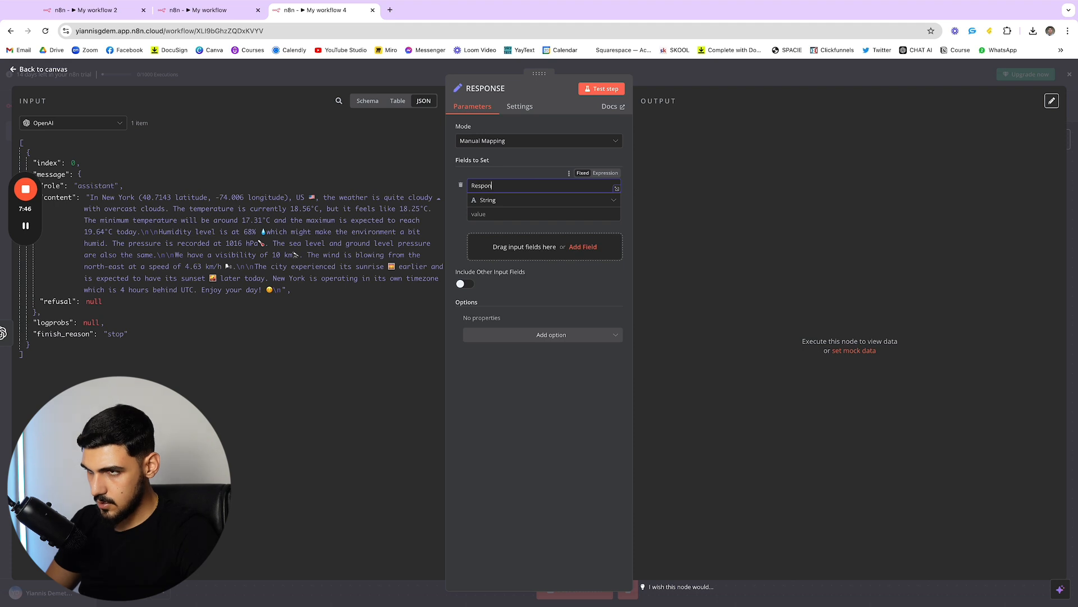
type("se")
left_click(506, 213)
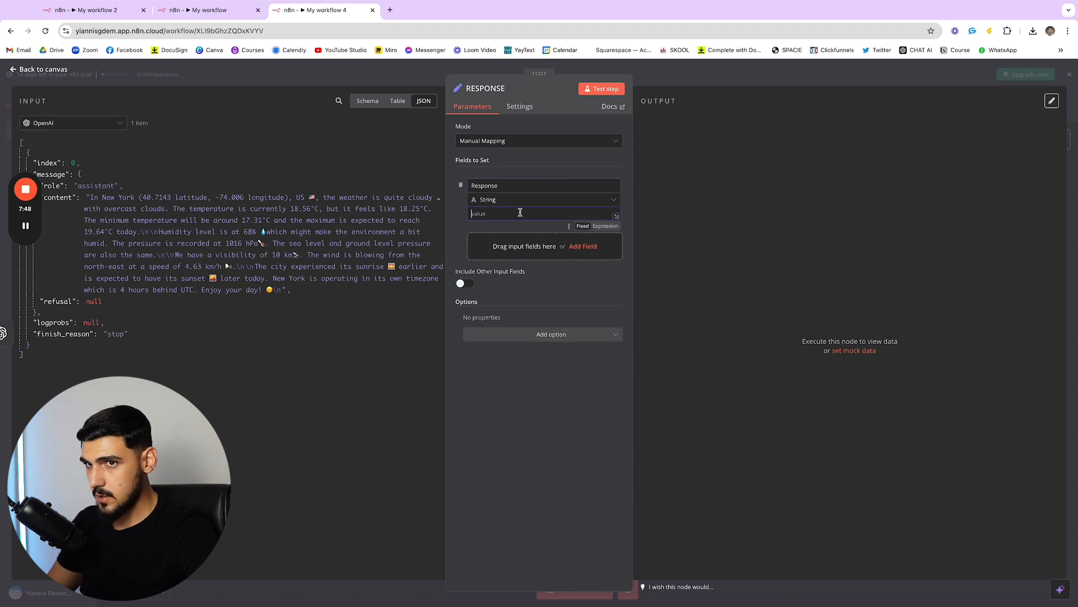
left_click_drag(62, 198, 482, 213)
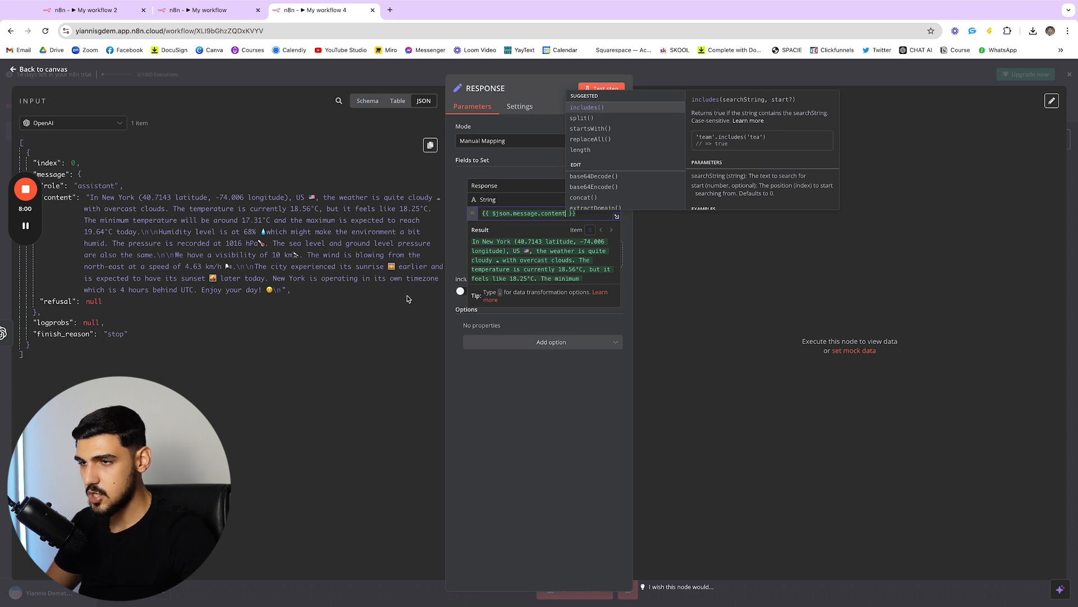
left_click(578, 345)
- Test the RESPONSE node, check its output text, and close the node's settings
left_click(614, 94)
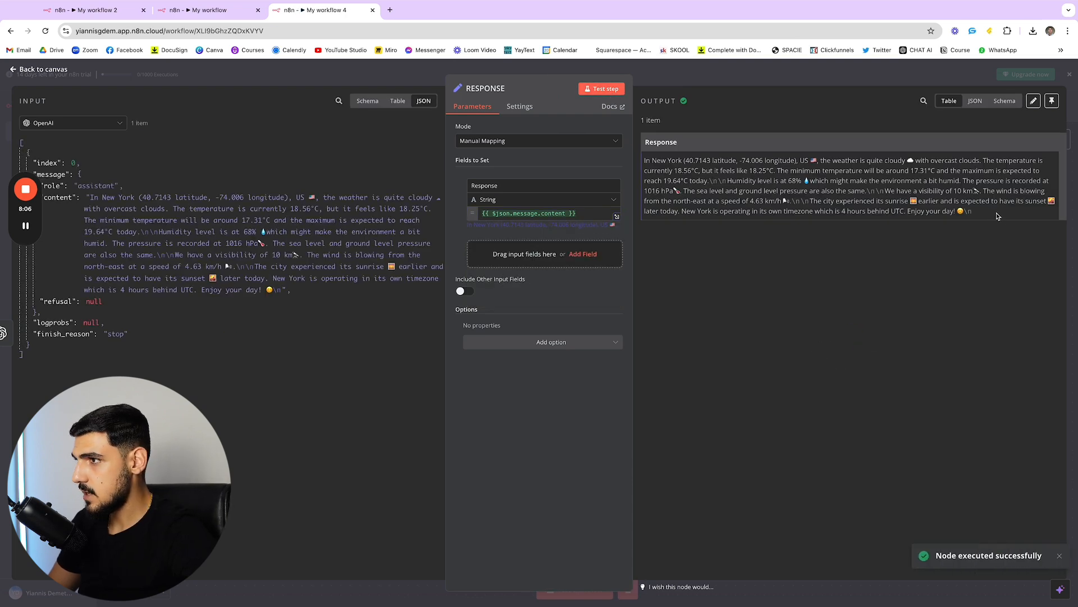
left_click_drag(999, 213, 643, 163)
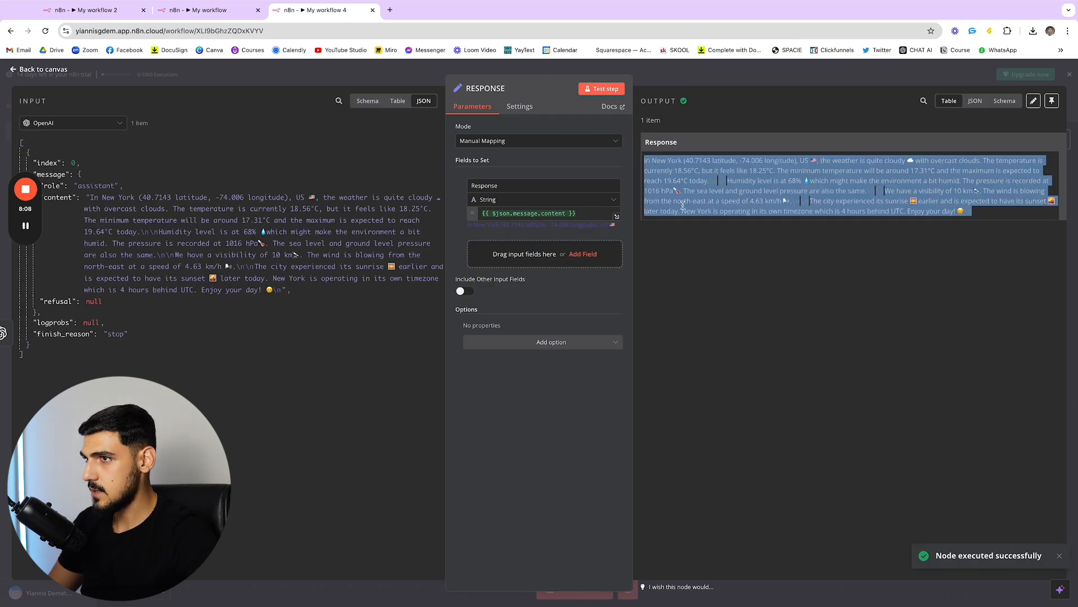
left_click(953, 203)
key("Escape")
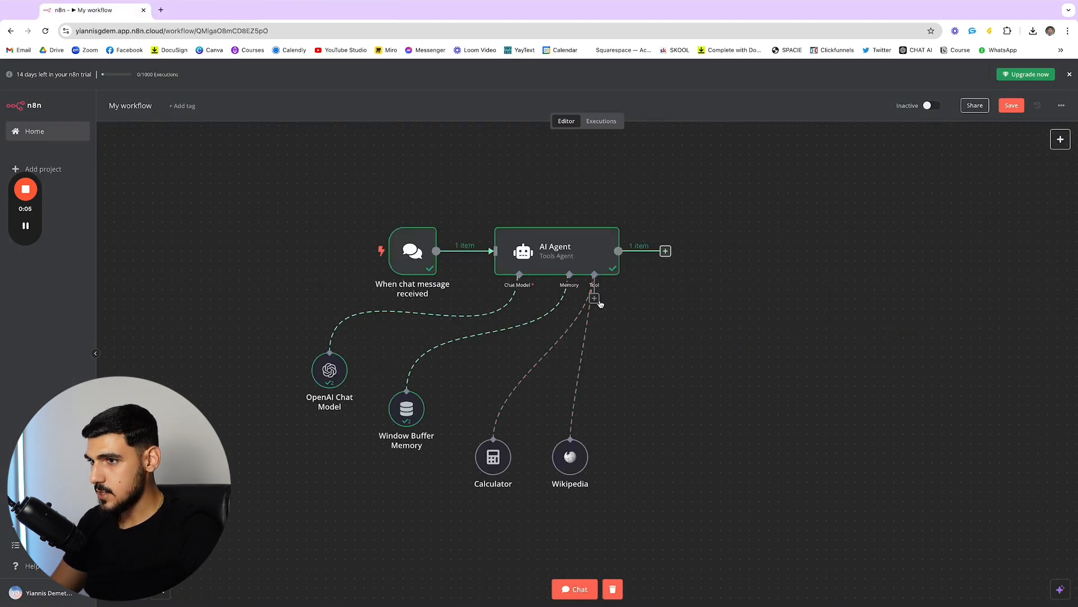
- Add a Call n8n Workflow Tool to the AI Agent's tools and name it "weather_tool"
left_click(595, 300)
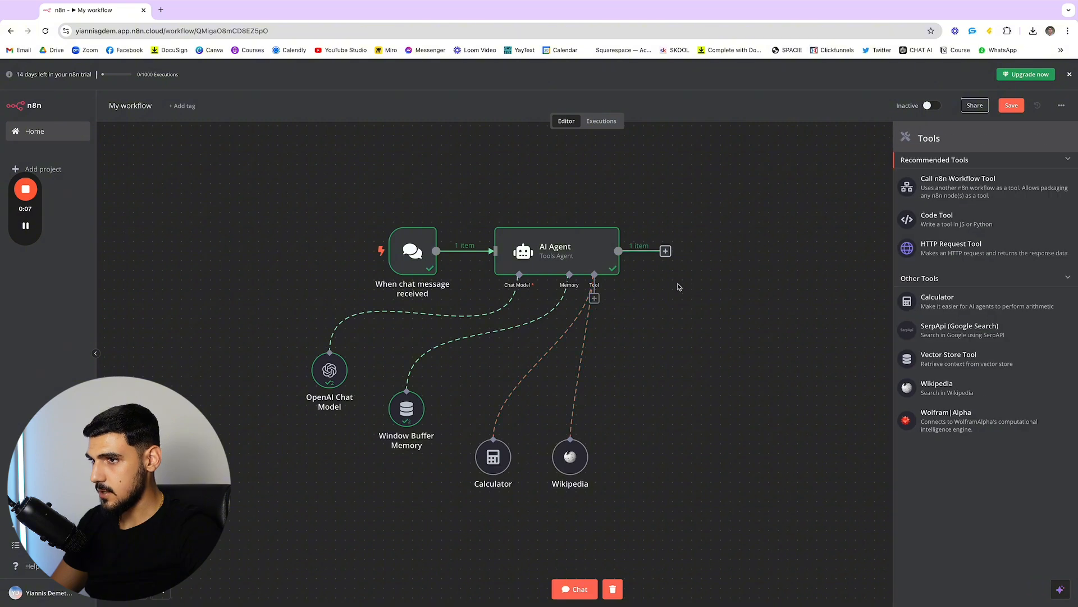
left_click(636, 302)
left_click(595, 299)
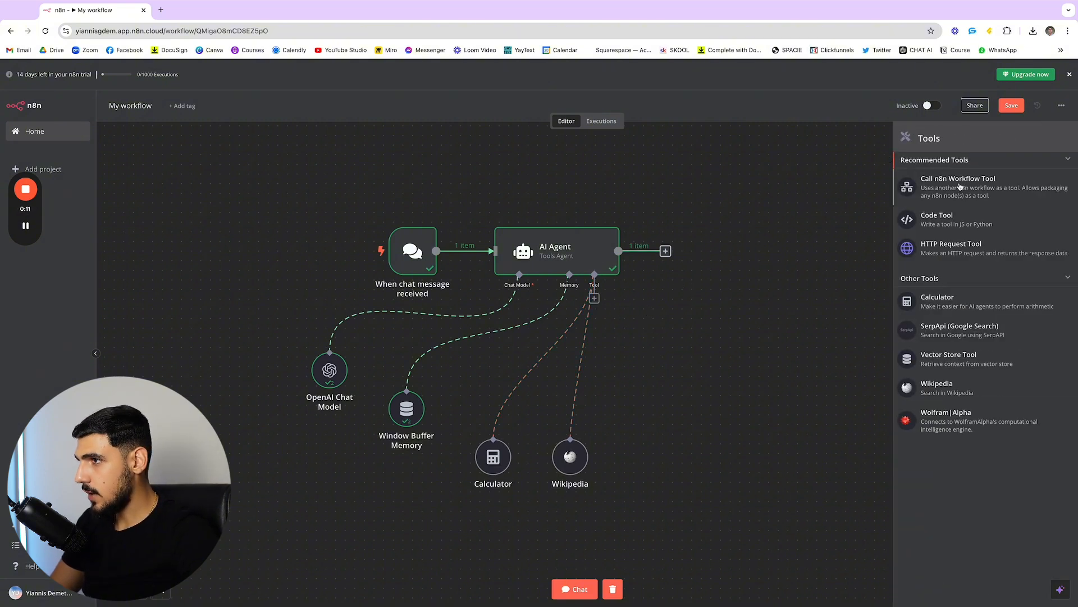
left_click(975, 188)
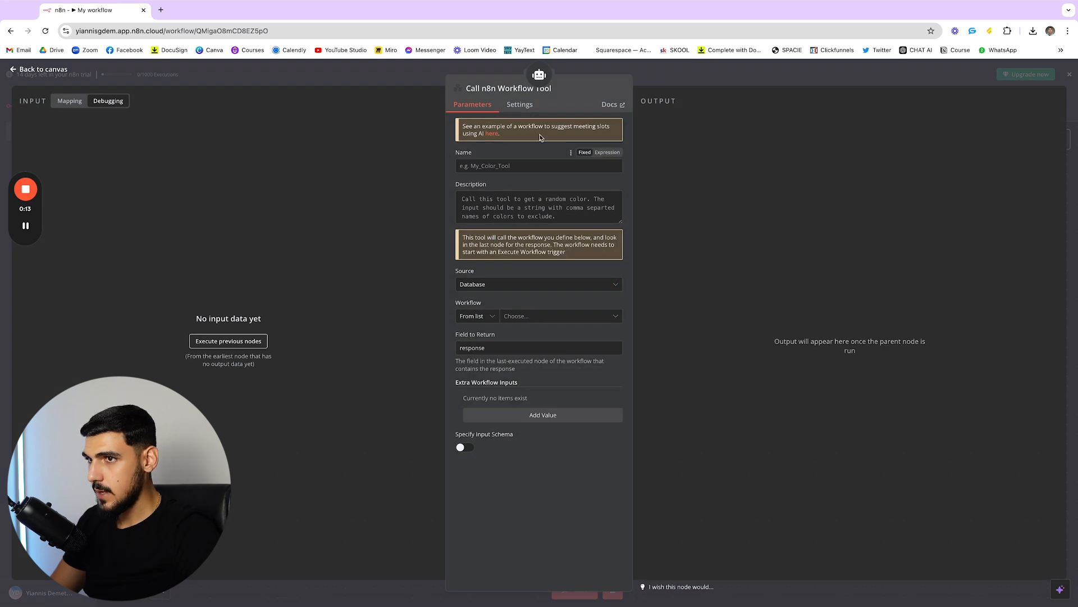
type("weather_tool")
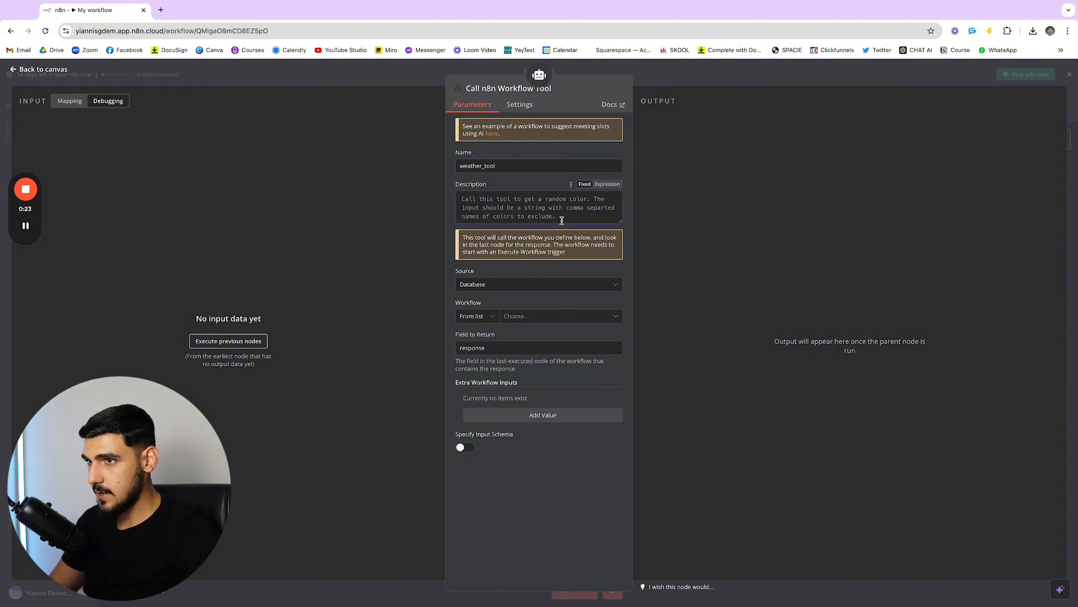
- Set the workflow tool's description to "Call this tool to find what the weather is in a city"
left_click(538, 203)
type("Call this tool to find what")
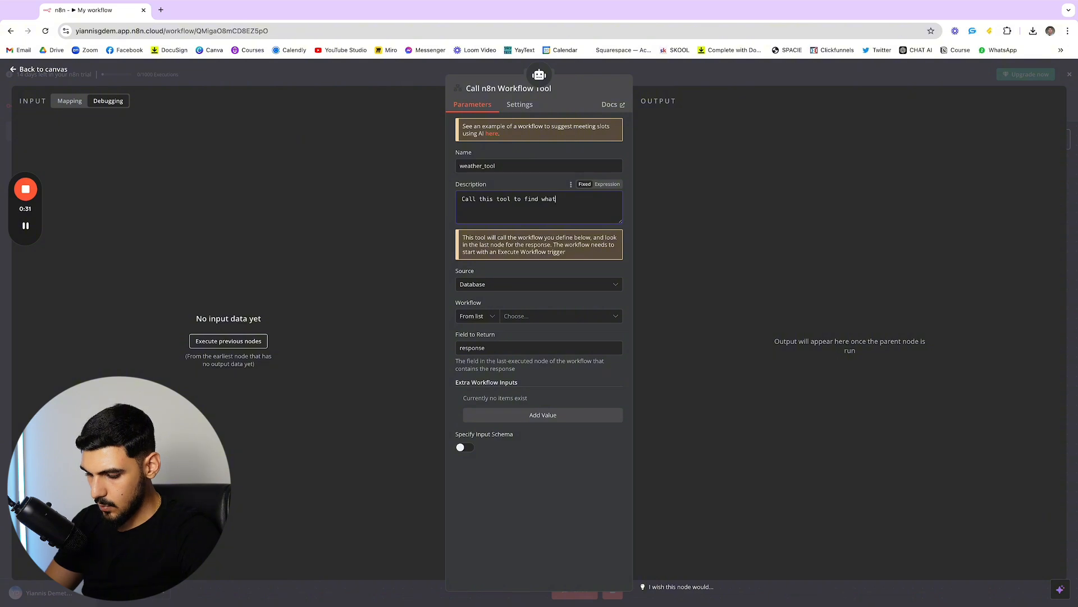
type(" the weather is in")
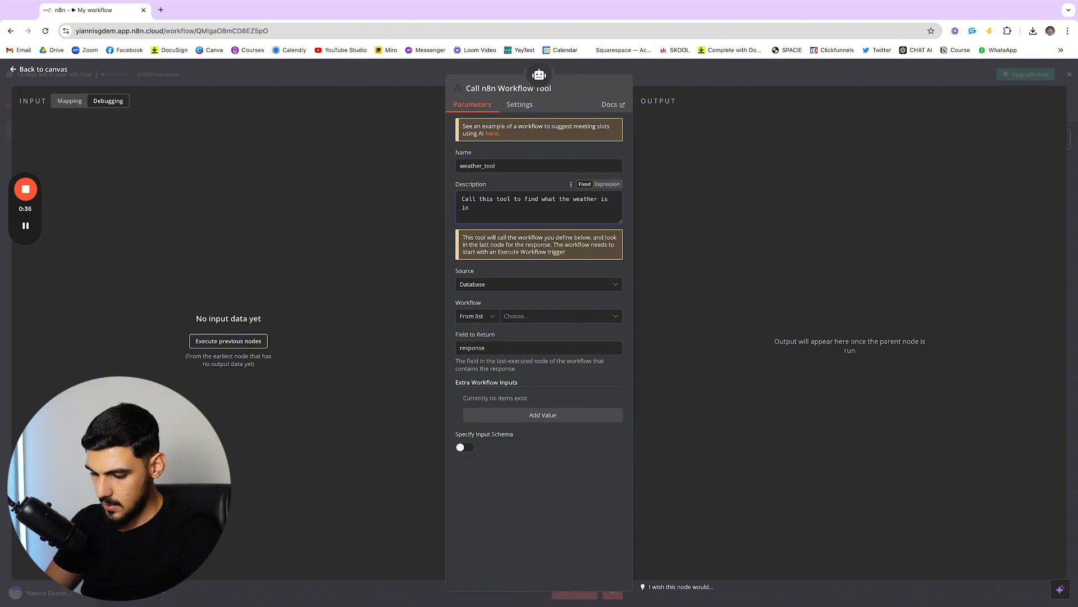
type(" a city")
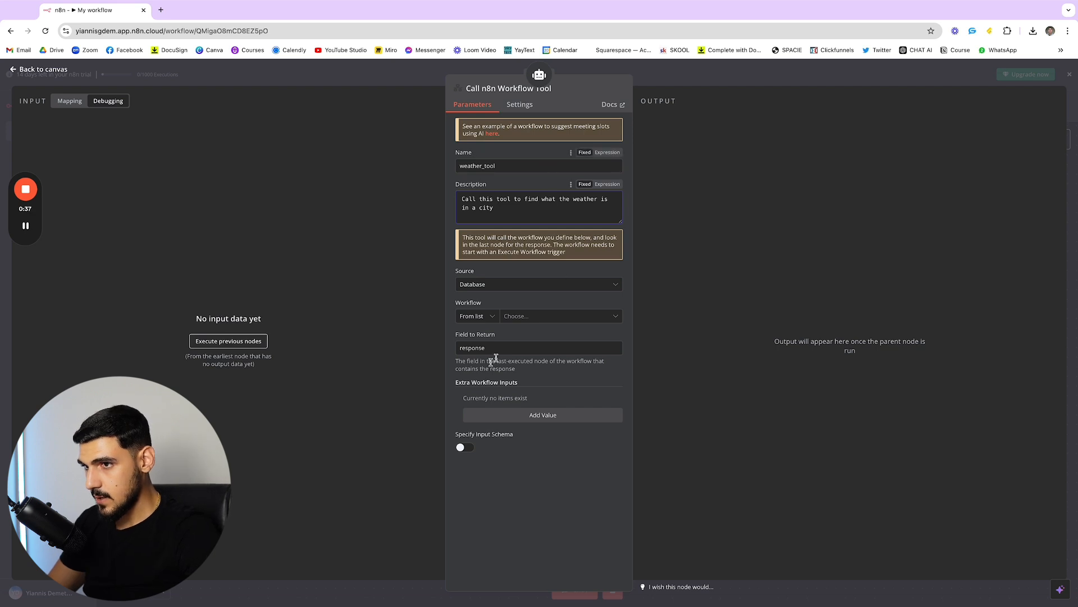
- Set the tool's workflow to "My workflow 2", return to the canvas and place the tool node beside Wikipedia
left_click(523, 318)
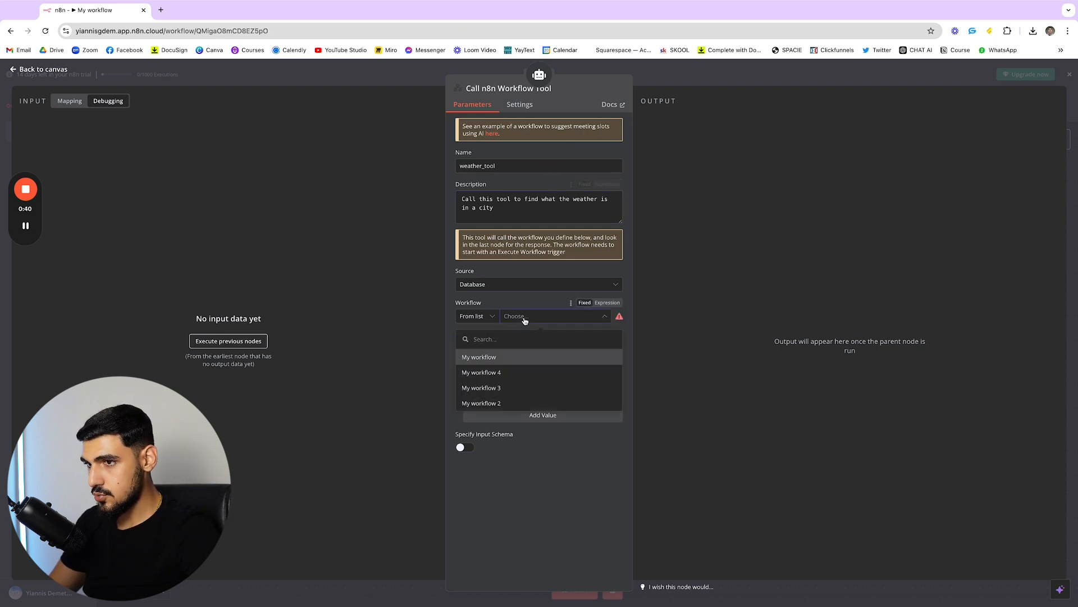
left_click(511, 403)
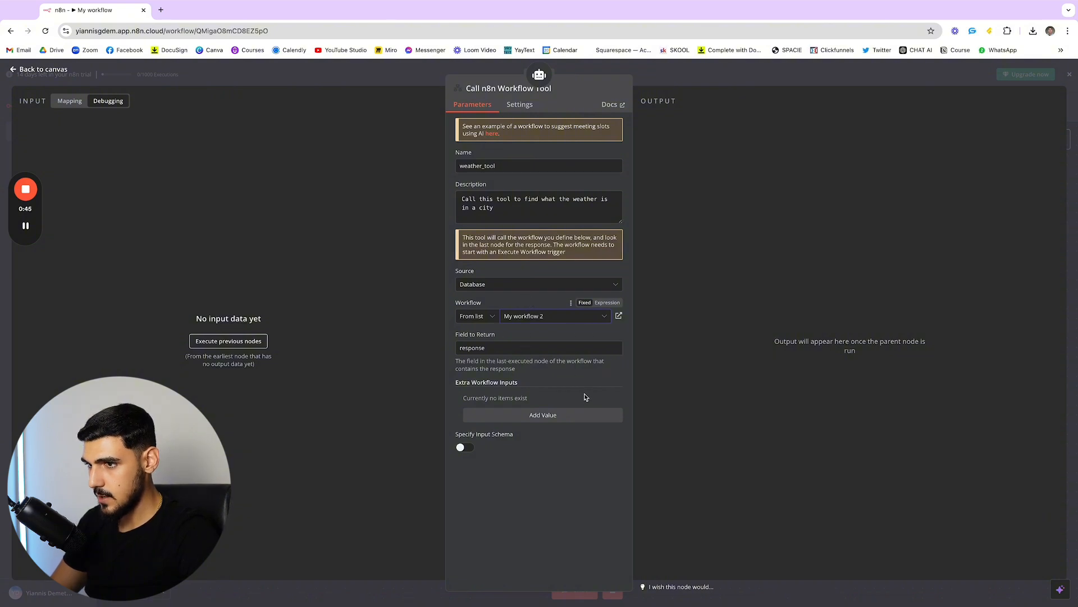
key("Escape")
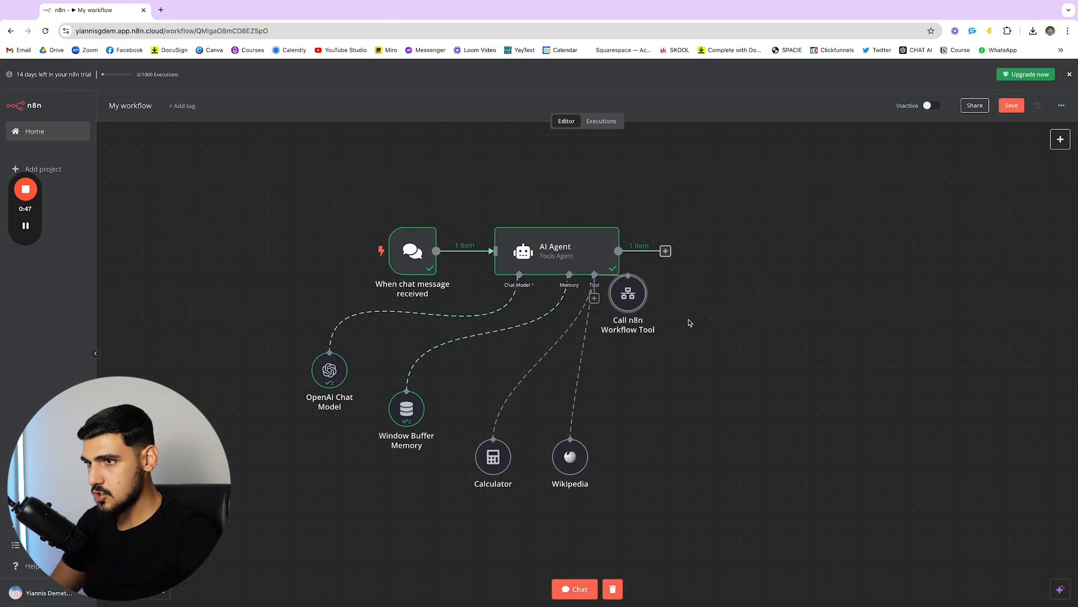
left_click_drag(628, 293, 666, 428)
- Open the agent's chat and copy the earlier message "What is the weather in New York?"
left_click(571, 586)
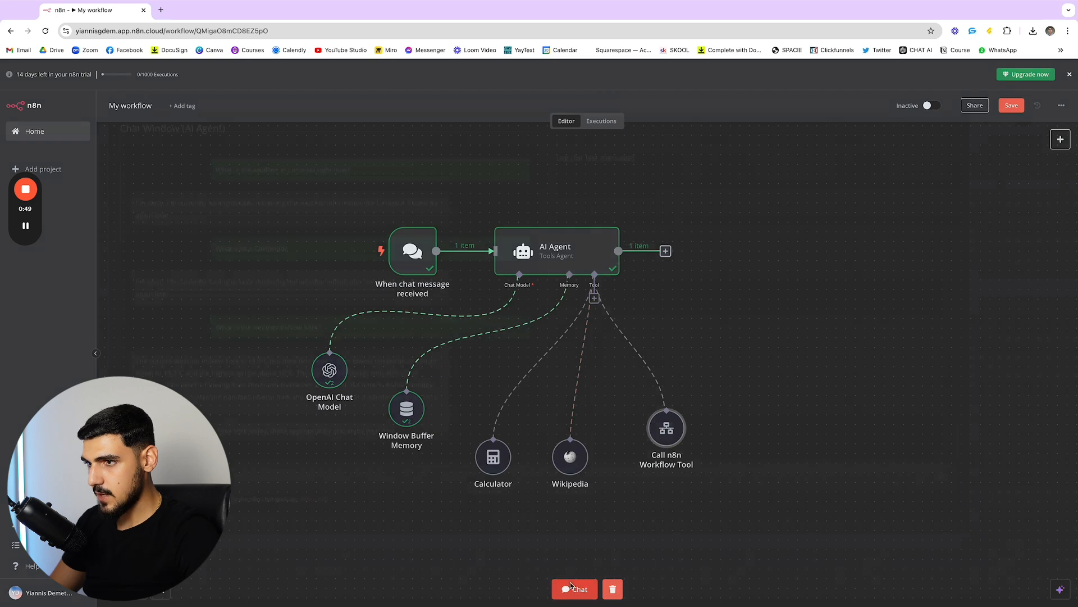
left_click_drag(323, 319, 206, 319)
left_click(311, 319)
left_click_drag(323, 319, 170, 326)
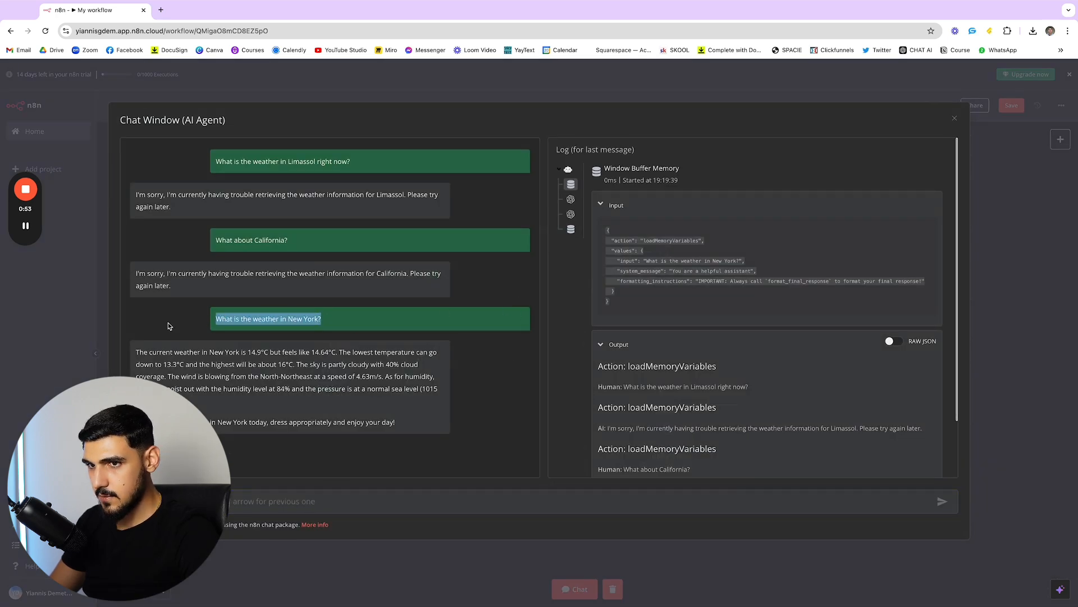
right_click(277, 325)
left_click(292, 344)
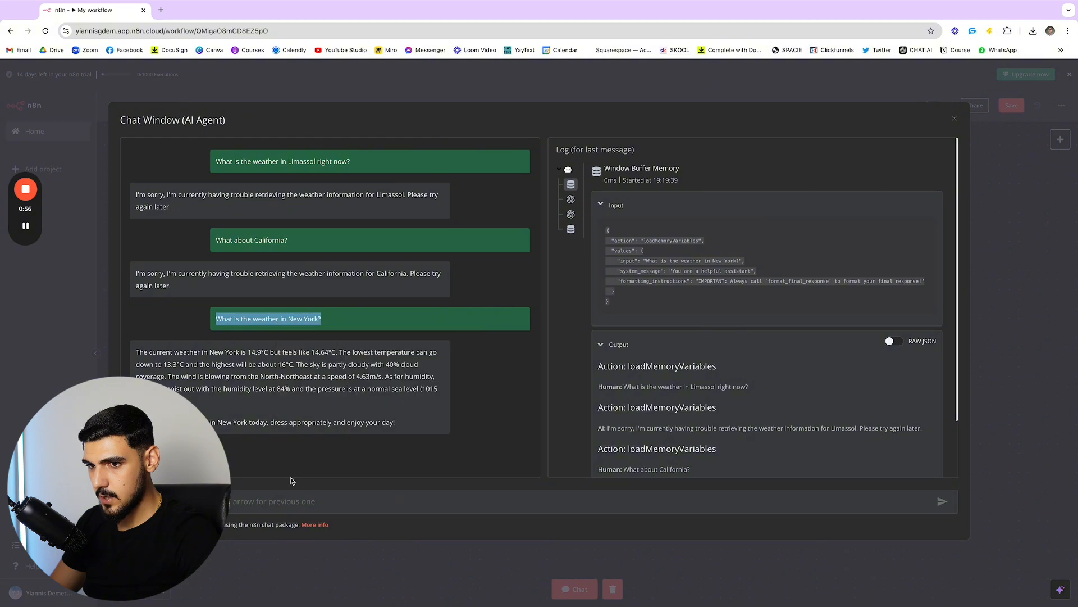
- Paste the copied question as a new chat message, replace New York with California and send it
left_click(287, 503)
right_click(290, 505)
left_click(303, 522)
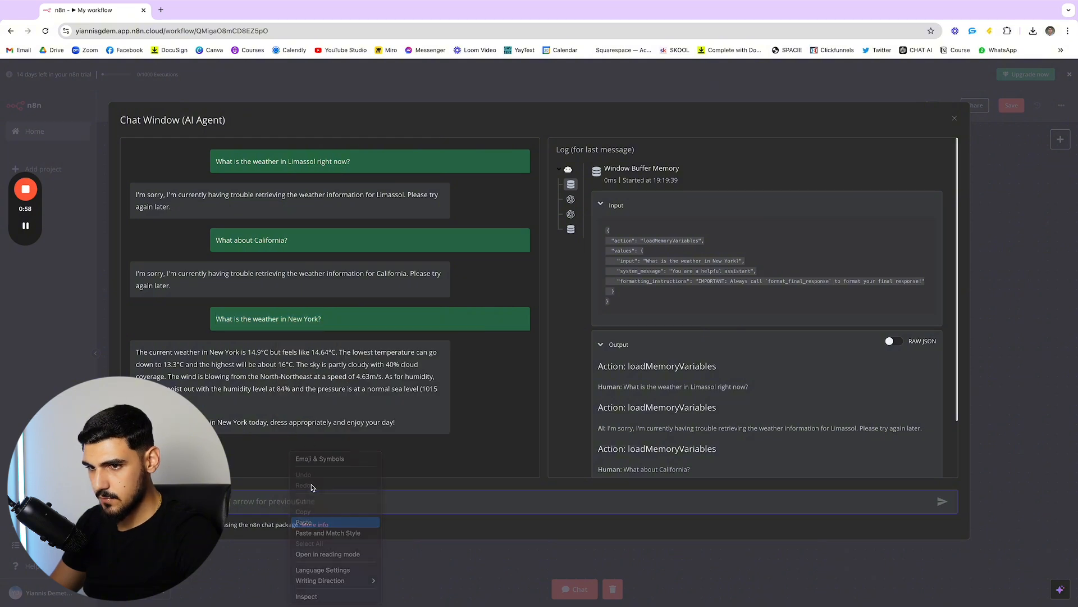
left_click_drag(314, 500, 225, 501)
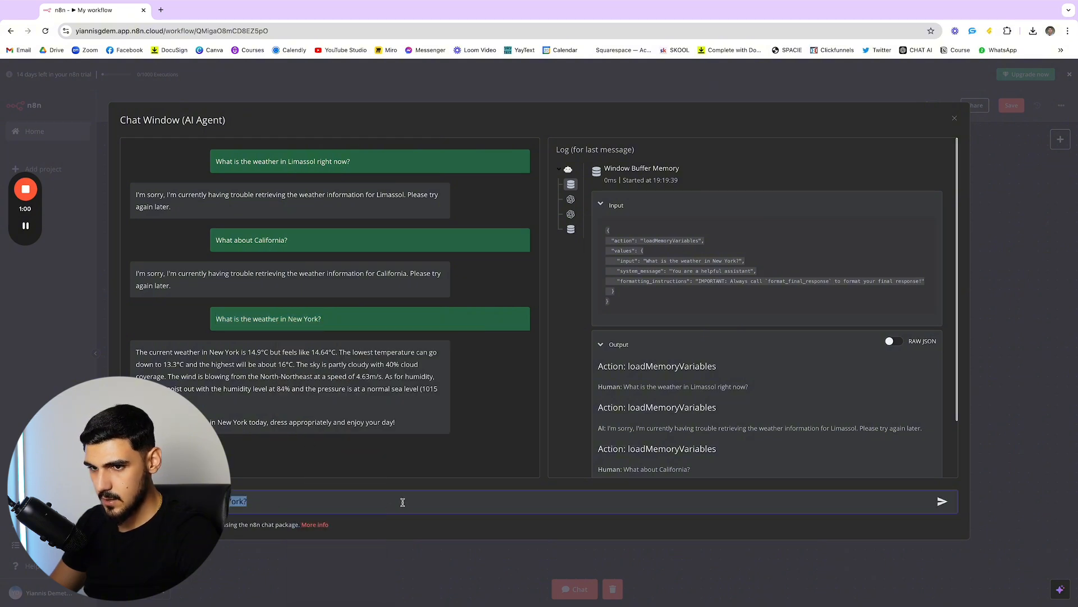
type("California?")
key("Return")
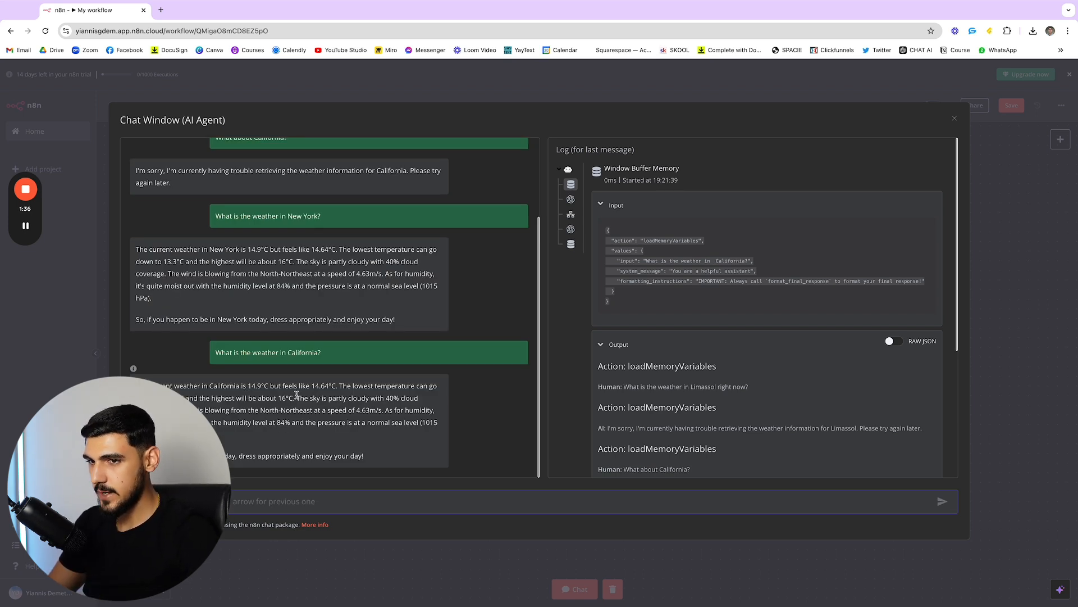
- Review the chat history, comparing the earlier Limassol question with the agent's latest California weather reply
scroll(306, 400, "up", 1)
scroll(305, 399, "up", 3)
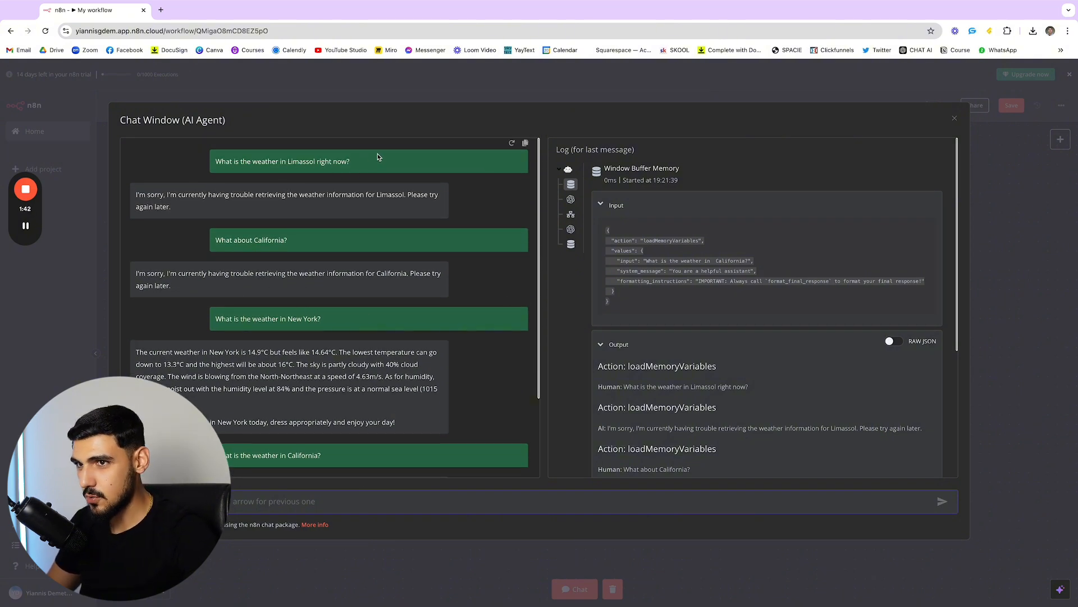
left_click_drag(350, 162, 291, 163)
left_click(288, 165)
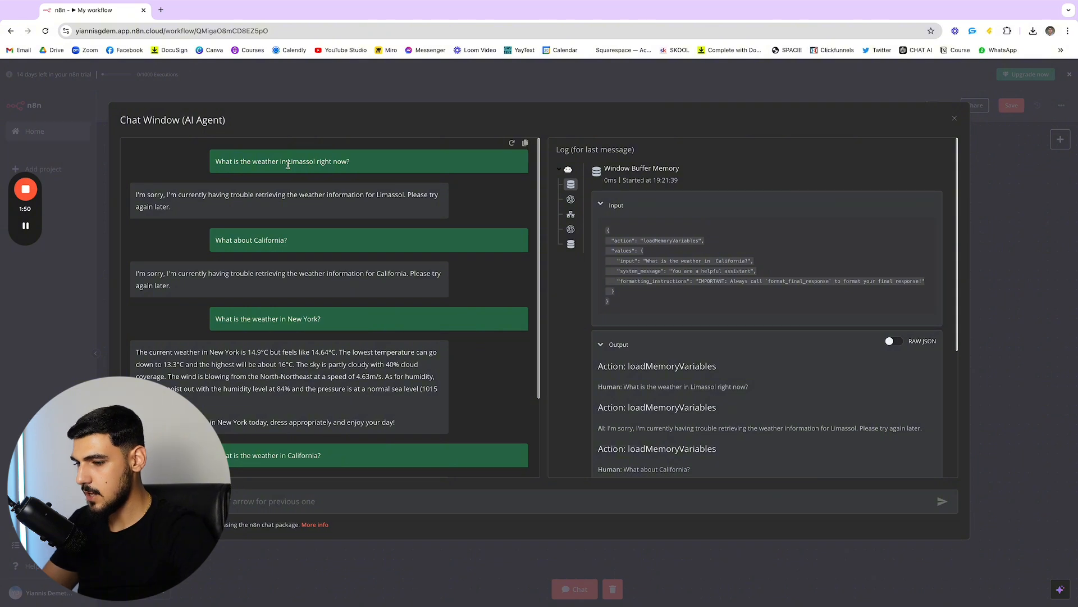
scroll(252, 287, "down", 2)
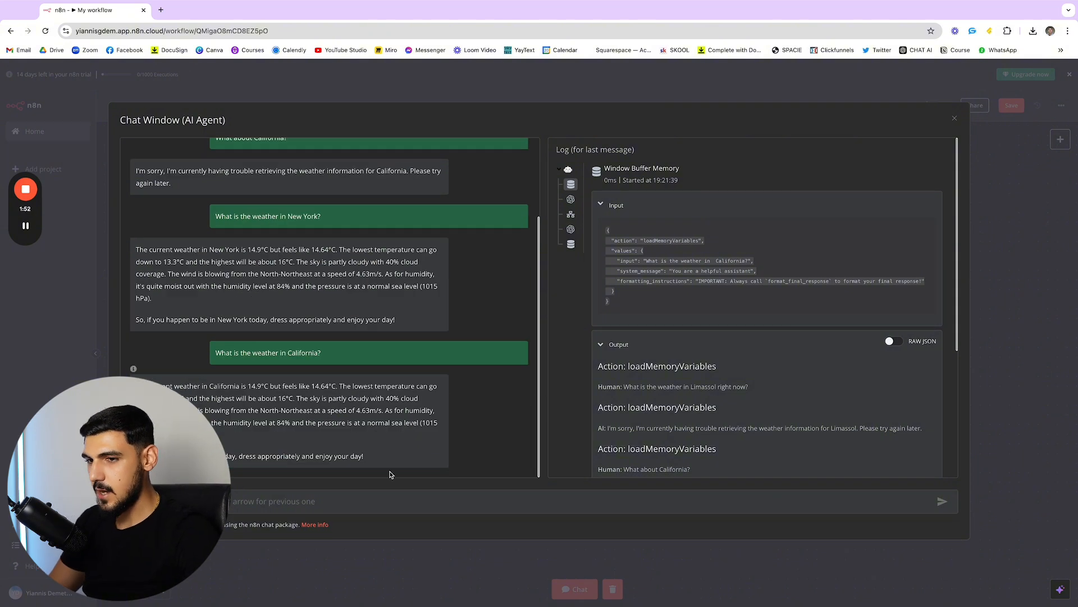
- Highlight the agent's California weather reply, close the chat window and save the workflow
left_click_drag(365, 457, 169, 385)
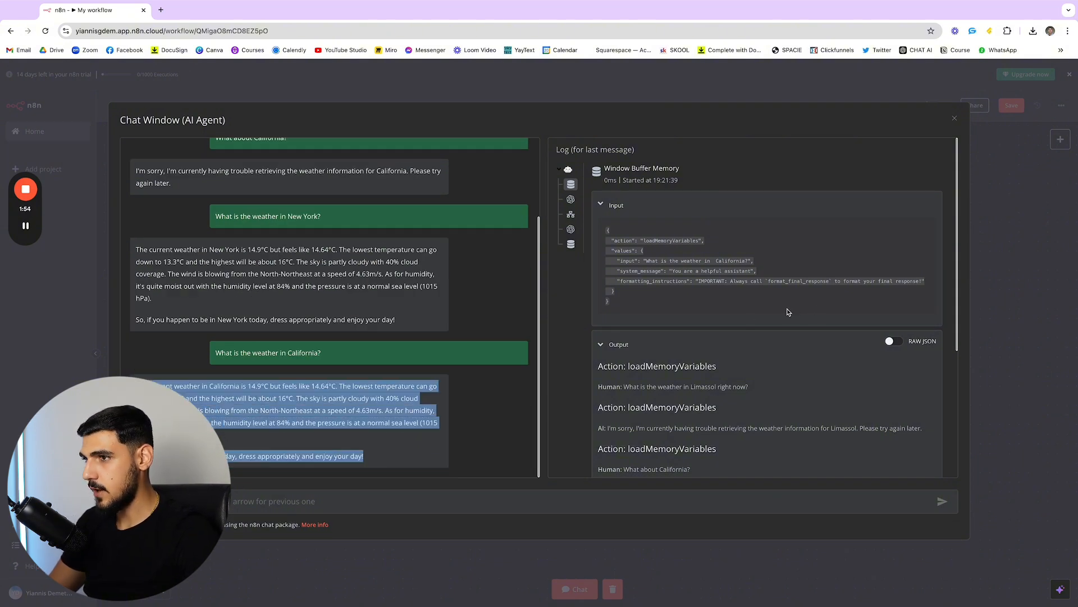
left_click(953, 121)
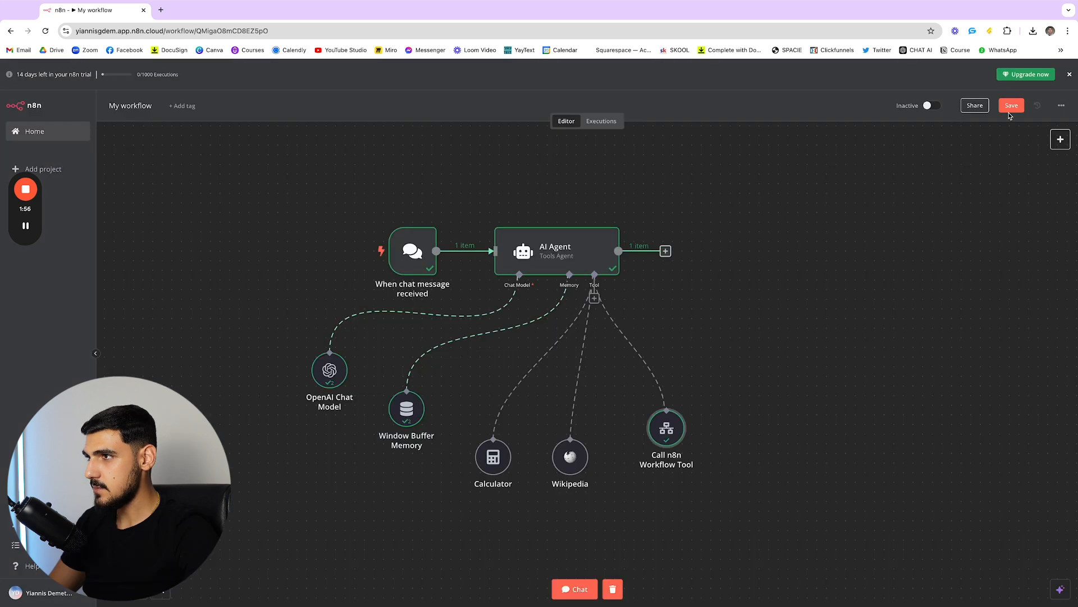
left_click(1012, 106)
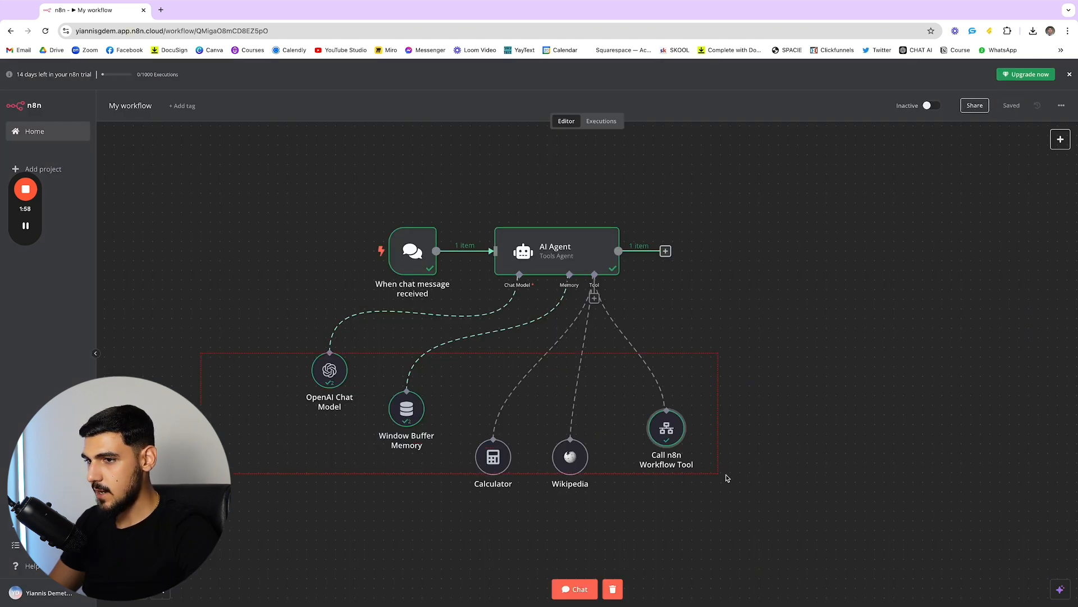
- Select the Window Buffer Memory, Calculator, Wikipedia and Call n8n Workflow Tool nodes and move them together farther below and right of the AI Agent
left_click_drag(726, 475, 747, 478)
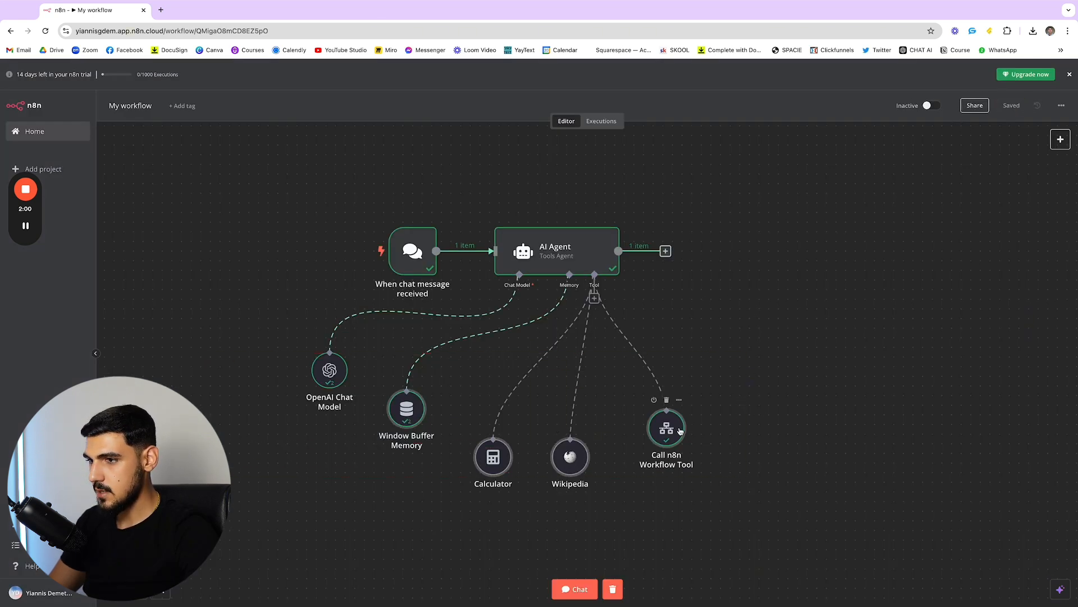
left_click_drag(497, 455, 592, 493)
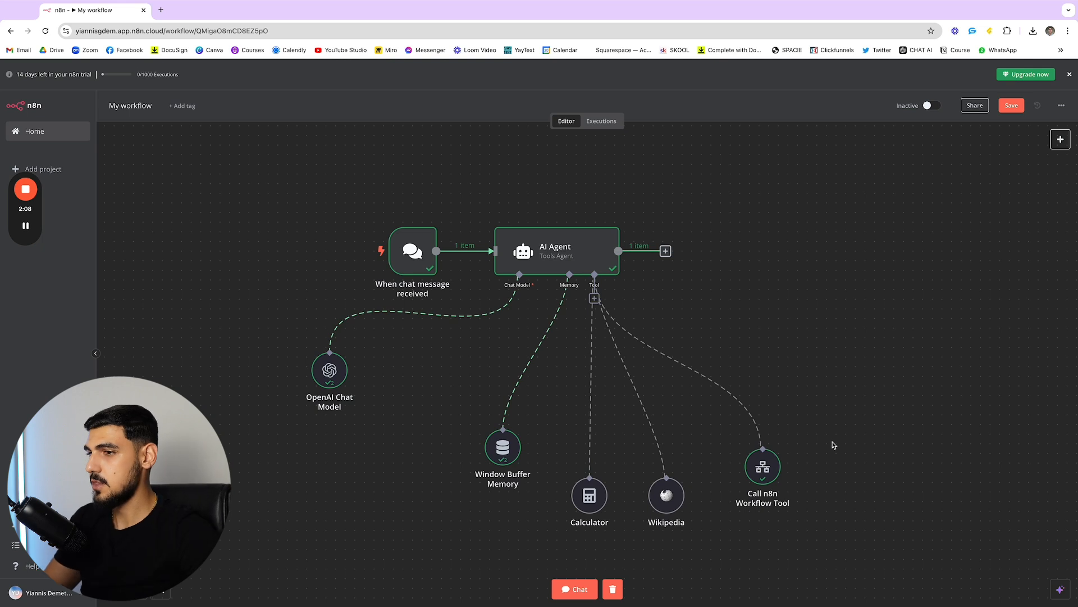
scroll(831, 447, "left", 3)
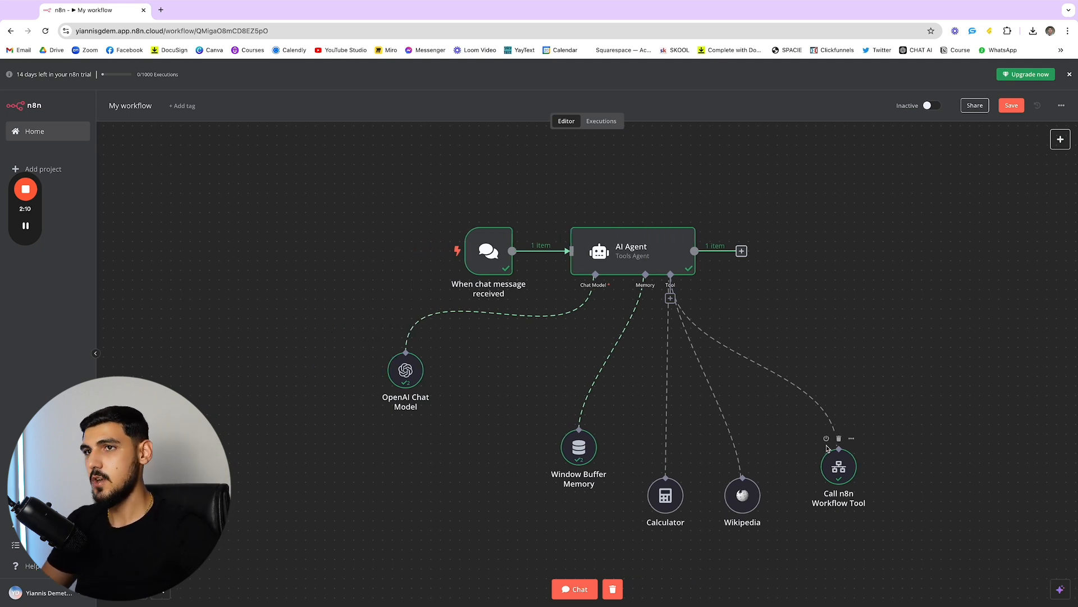